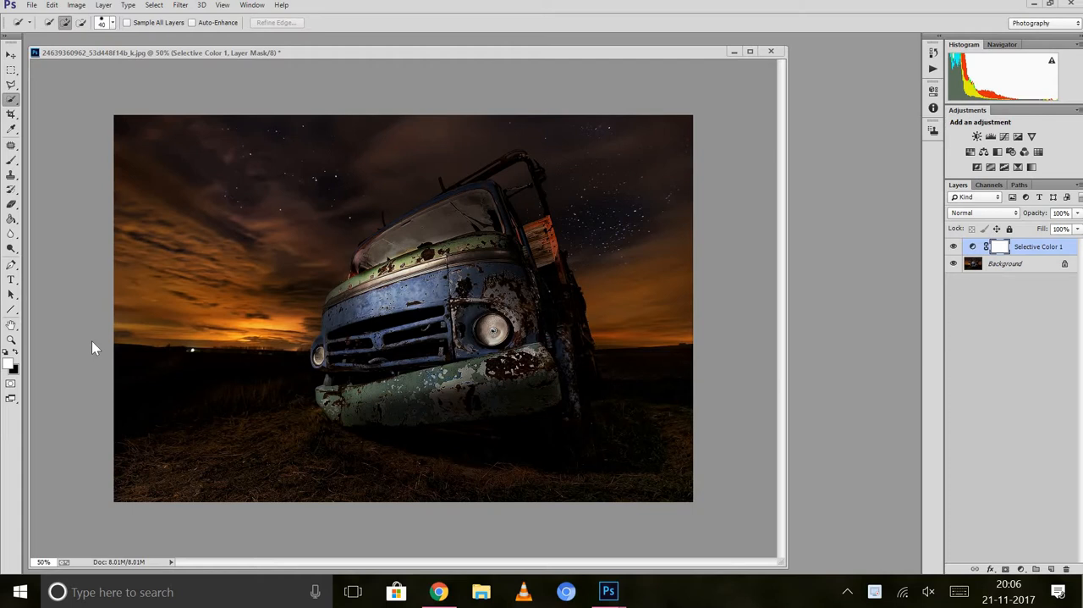
Try to apply Auto Tone and Auto Contrast while the Selective Color adjustment layer is active.
click(11, 56)
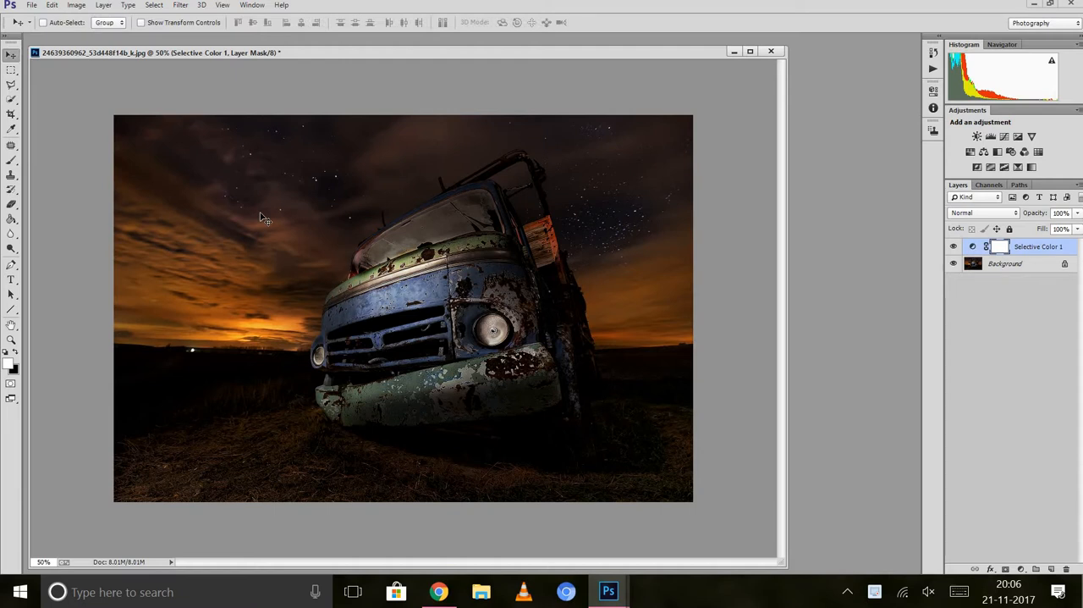
click(76, 5)
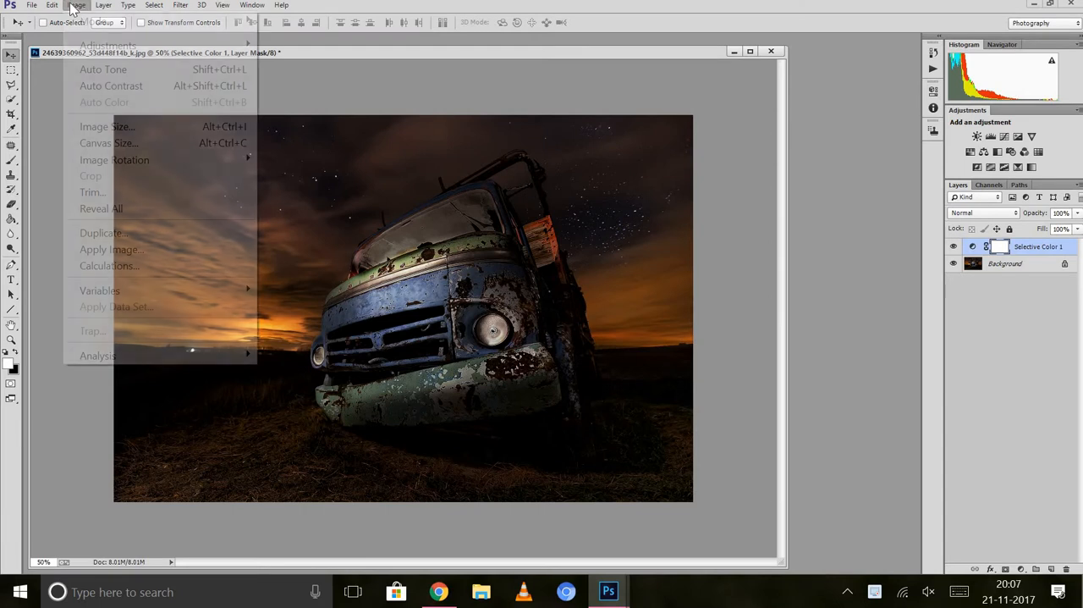
click(102, 70)
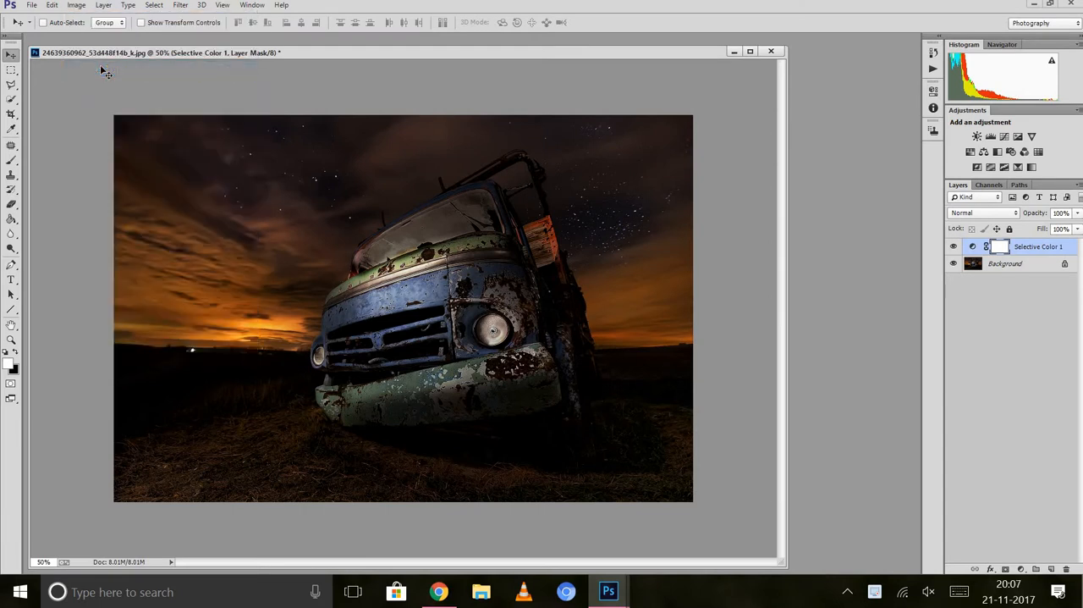
click(78, 6)
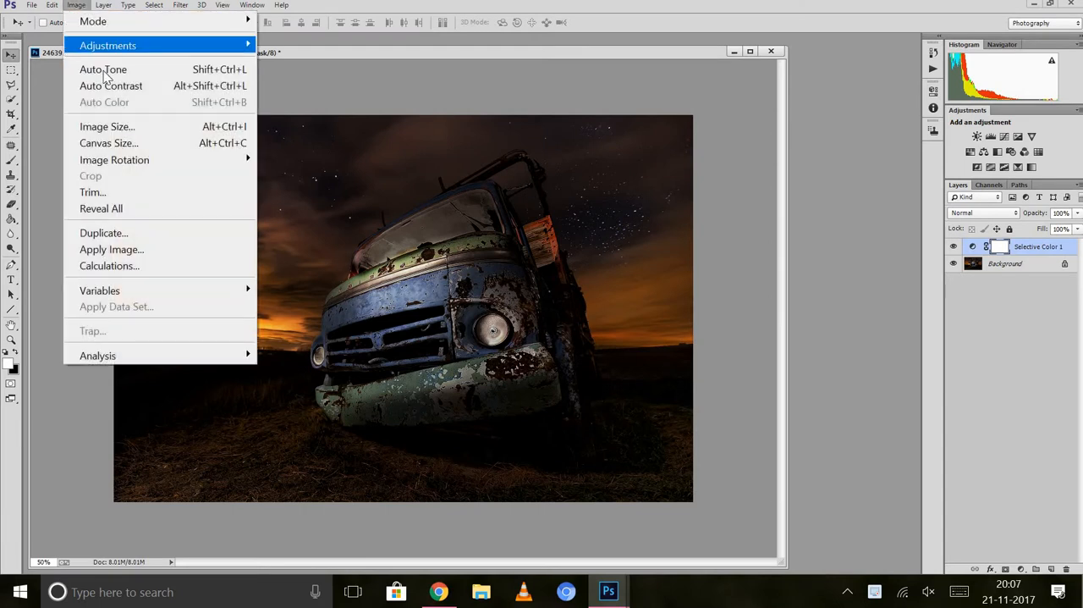
click(101, 82)
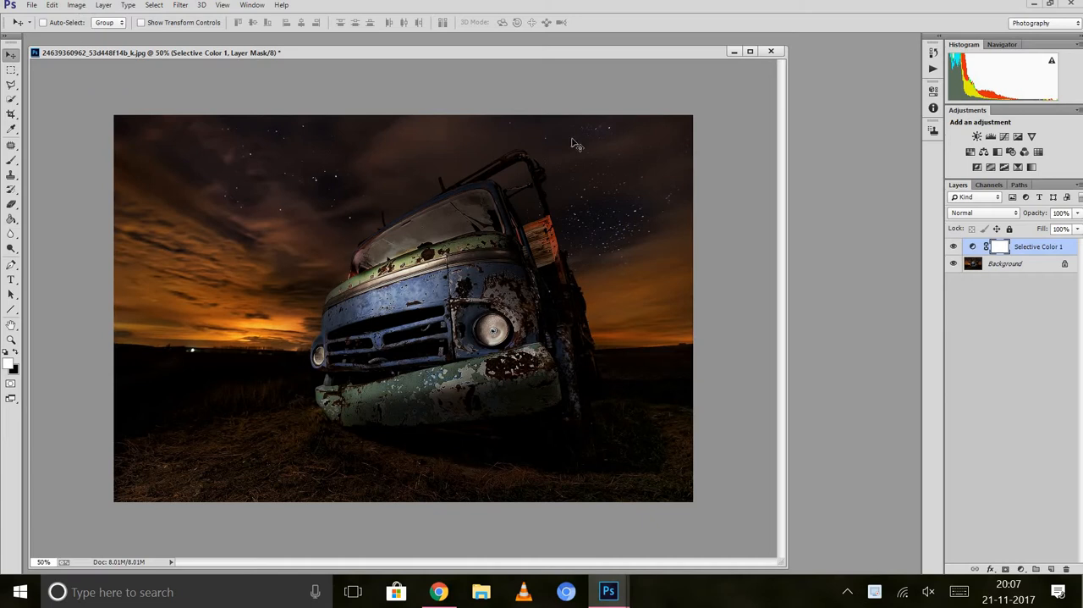
Flatten the image and apply Auto Tone, Auto Contrast and Auto Color to the photo.
right_click(1022, 245)
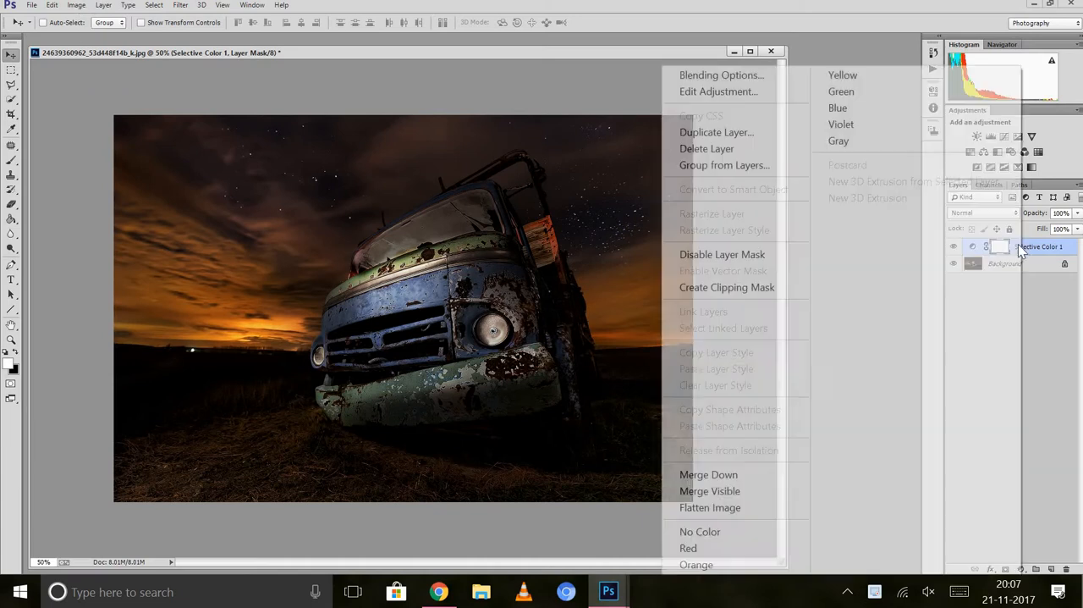
click(721, 509)
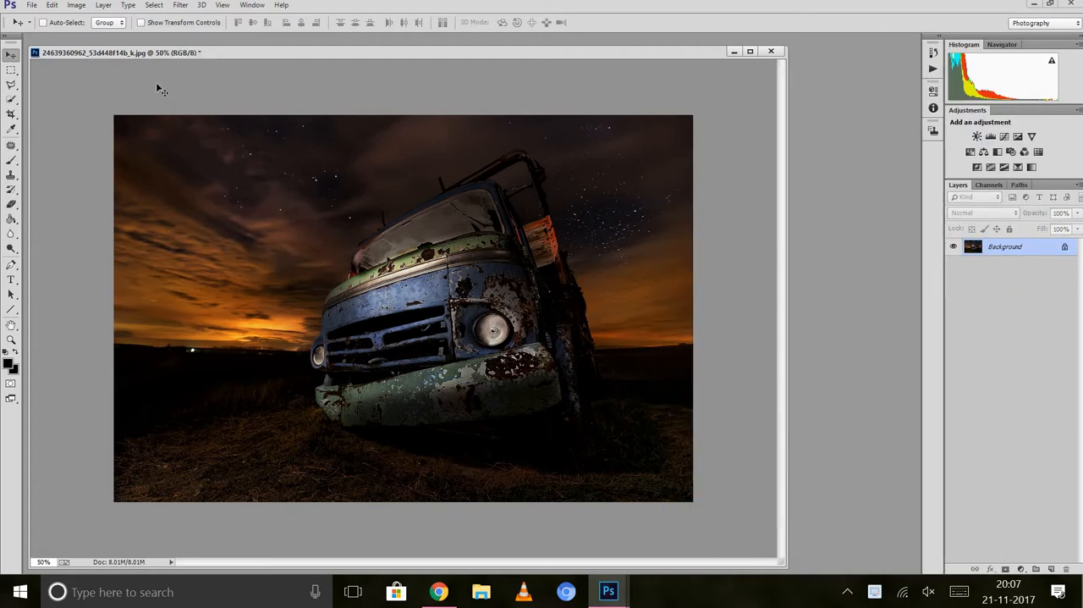
click(77, 5)
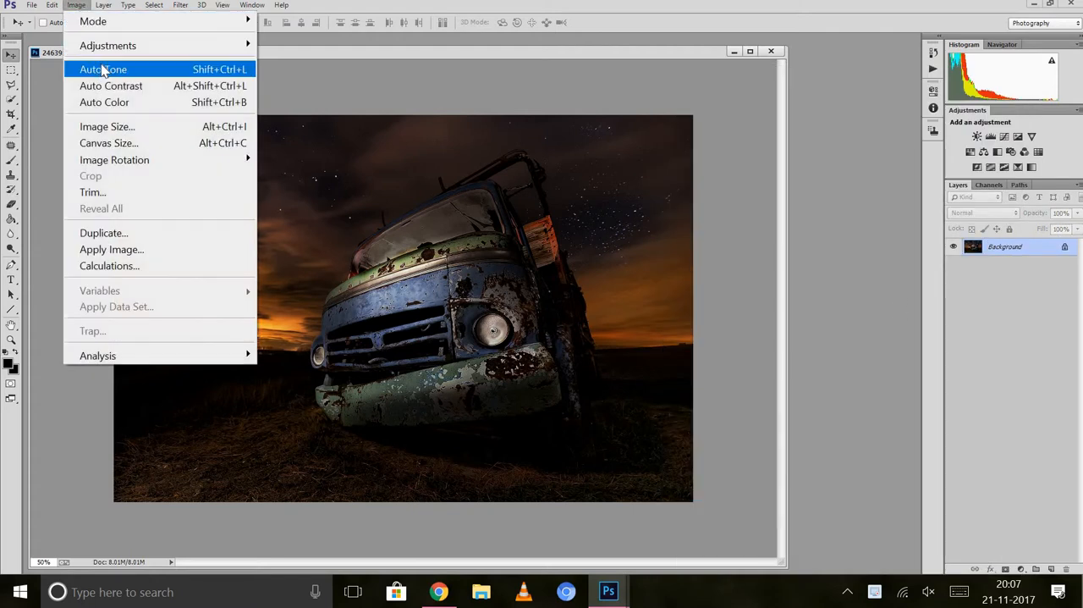
click(101, 68)
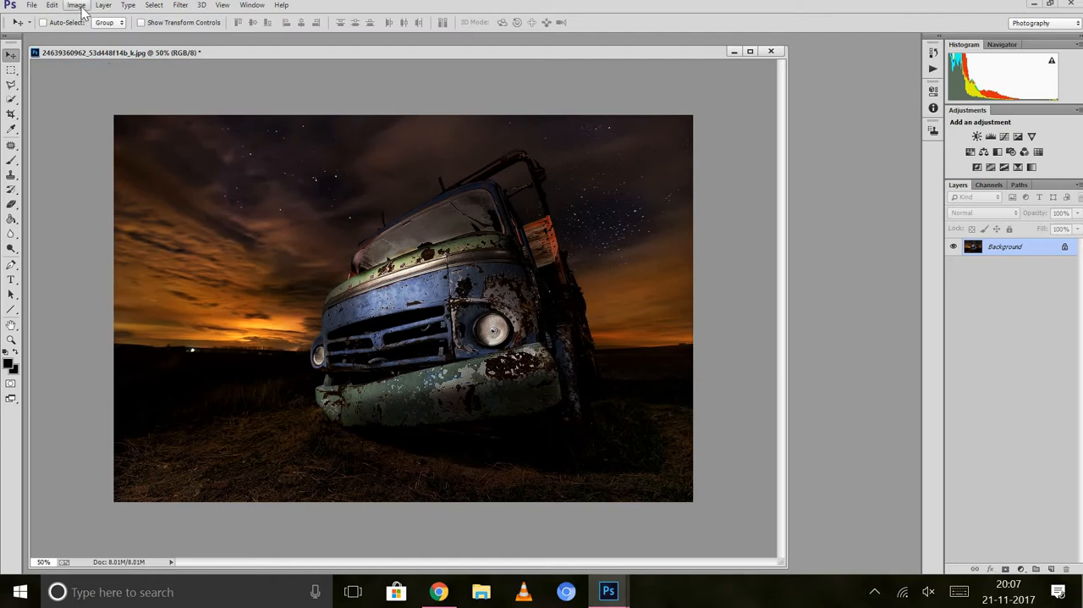
click(77, 5)
click(110, 86)
click(78, 6)
click(108, 103)
Select the truck's front with the Quick Selection tool, covering the grille, bumper, headlights, hood and windshield.
click(11, 99)
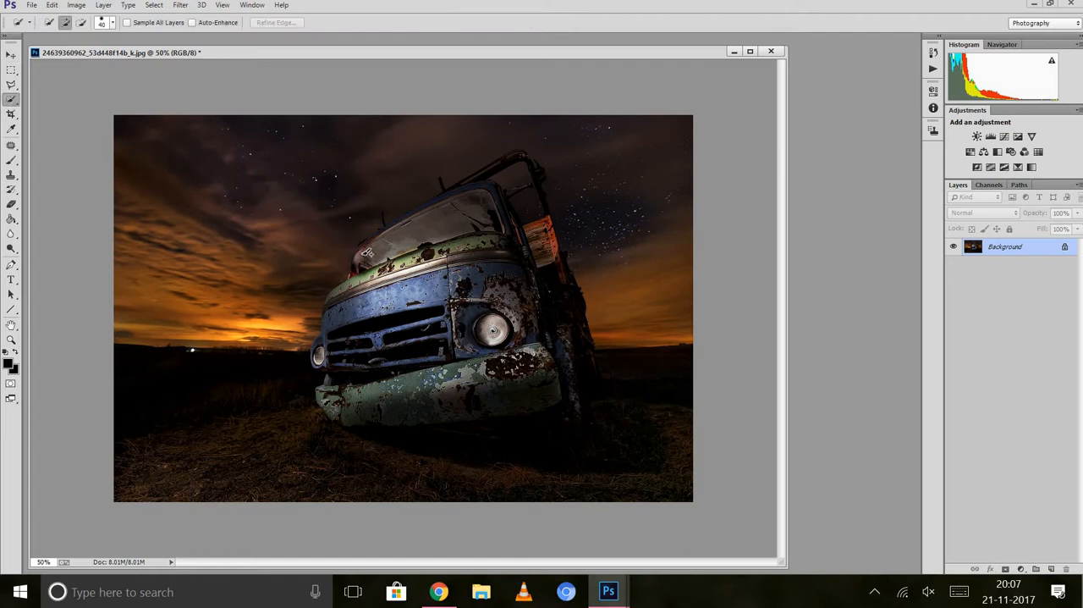
mouse_move(458, 328)
mouse_down()
mouse_move(422, 272)
mouse_move(420, 345)
mouse_move(385, 306)
mouse_move(344, 307)
mouse_up()
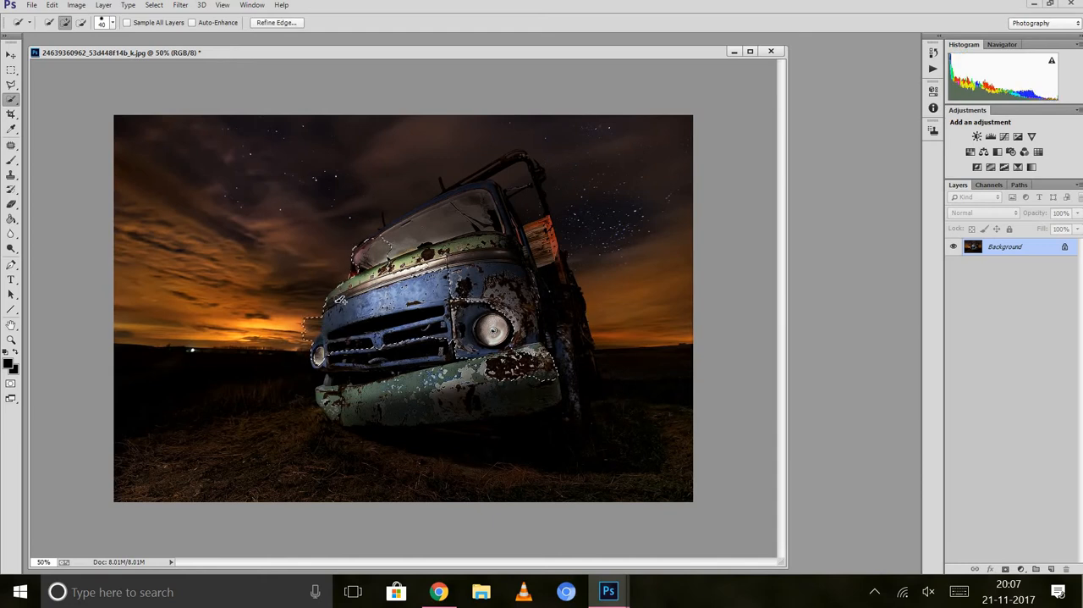
mouse_move(342, 354)
mouse_down()
mouse_move(341, 393)
mouse_move(324, 416)
mouse_up()
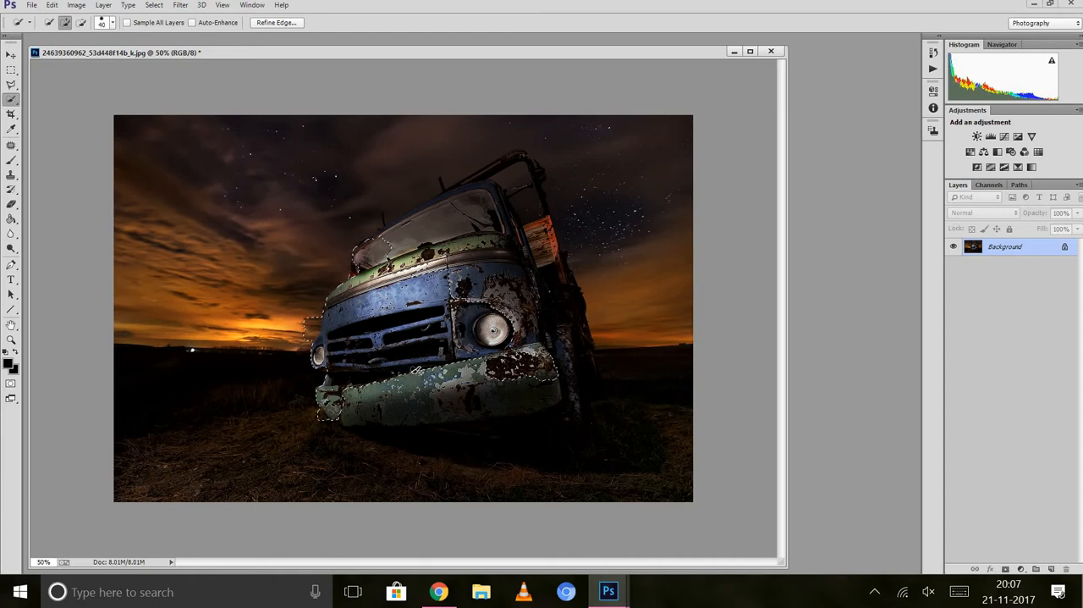
mouse_move(433, 390)
mouse_down()
mouse_move(432, 410)
mouse_move(395, 382)
mouse_move(377, 412)
mouse_up()
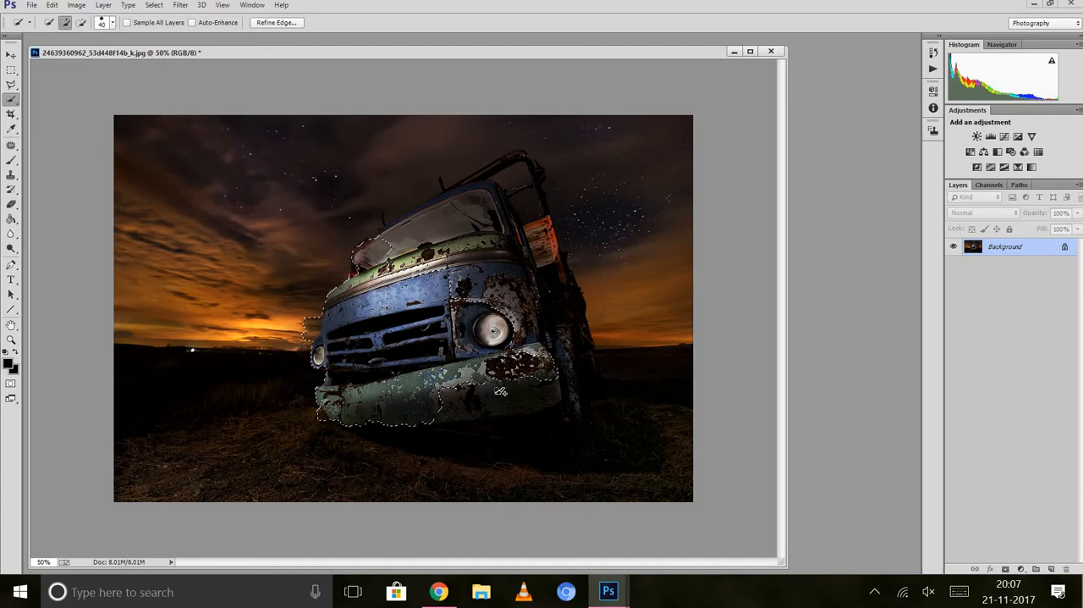
drag(514, 399, 511, 396)
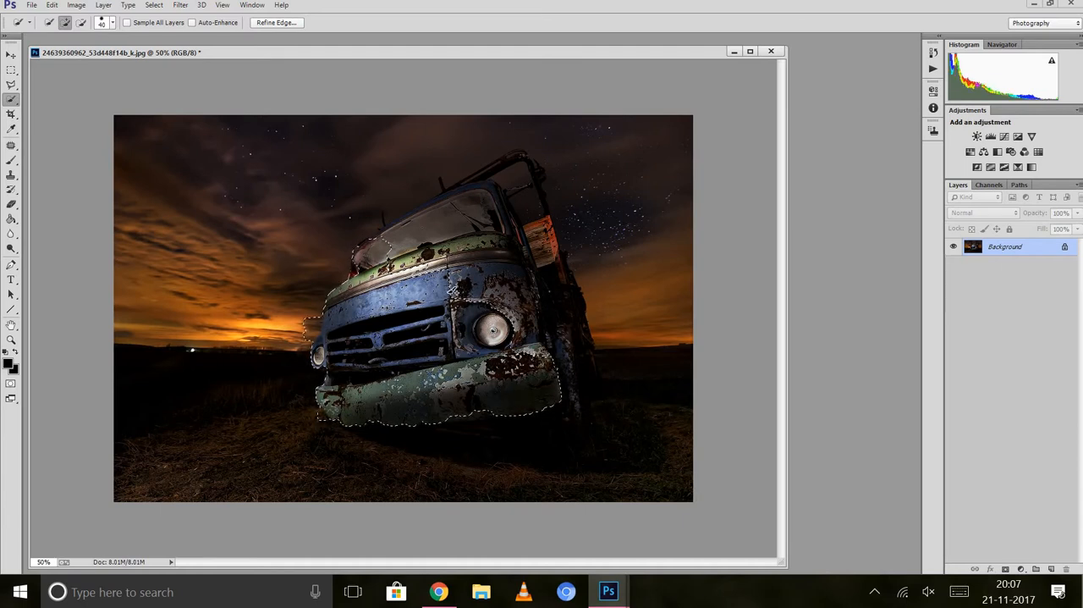
mouse_move(453, 286)
mouse_down()
mouse_move(512, 239)
mouse_move(491, 287)
mouse_move(528, 303)
mouse_up()
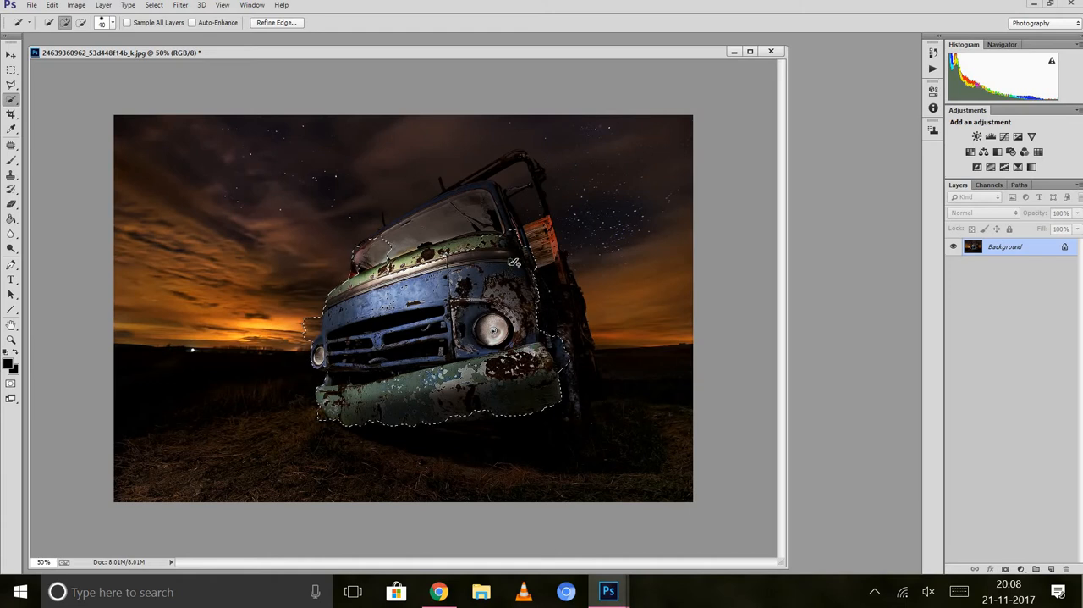
mouse_move(441, 258)
mouse_down()
mouse_move(441, 223)
mouse_move(457, 217)
mouse_up()
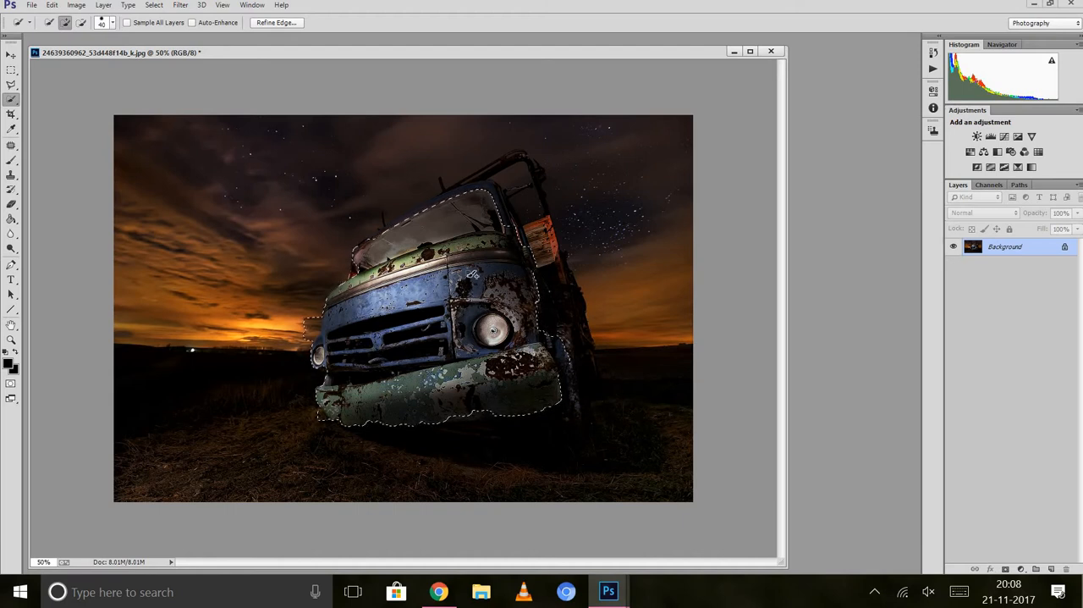
Raise the selected truck front's saturation to +26 with Hue/Saturation and deselect it.
click(81, 7)
mouse_move(127, 46)
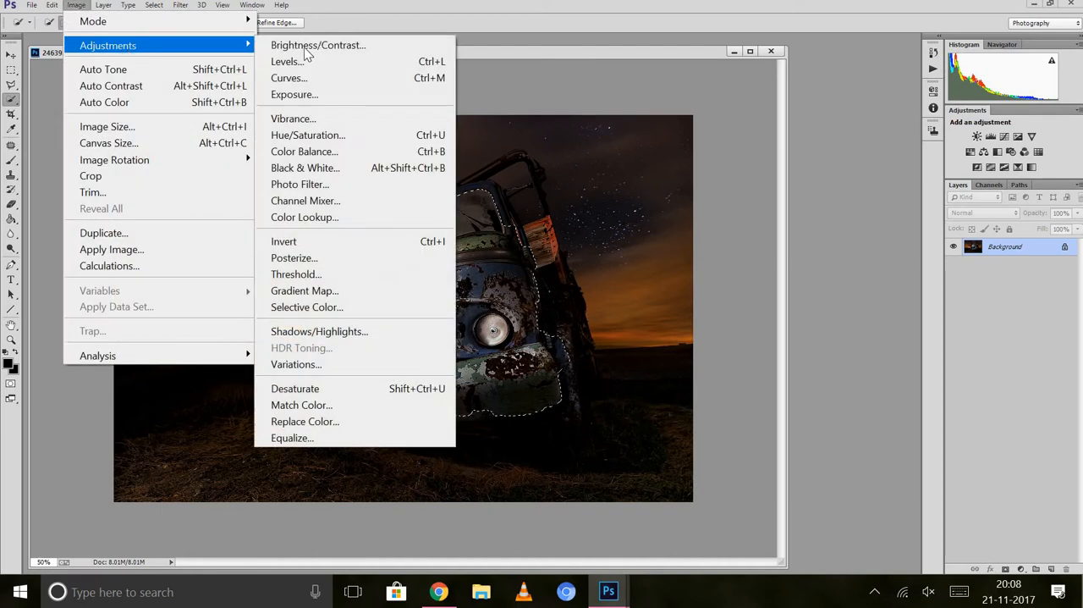
click(337, 136)
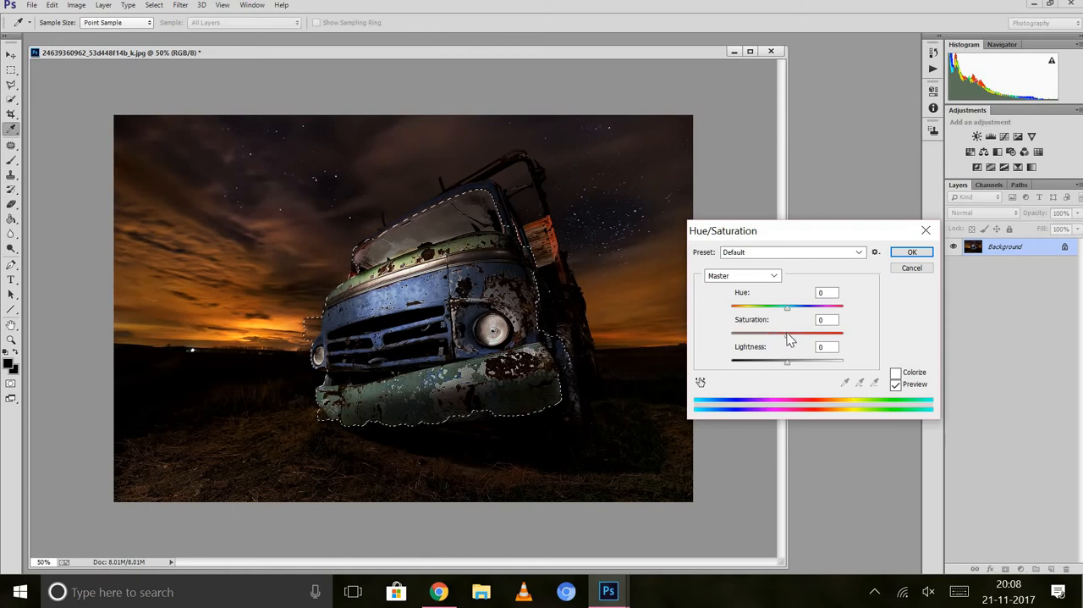
mouse_move(787, 335)
mouse_down()
mouse_move(817, 339)
mouse_move(804, 339)
mouse_up()
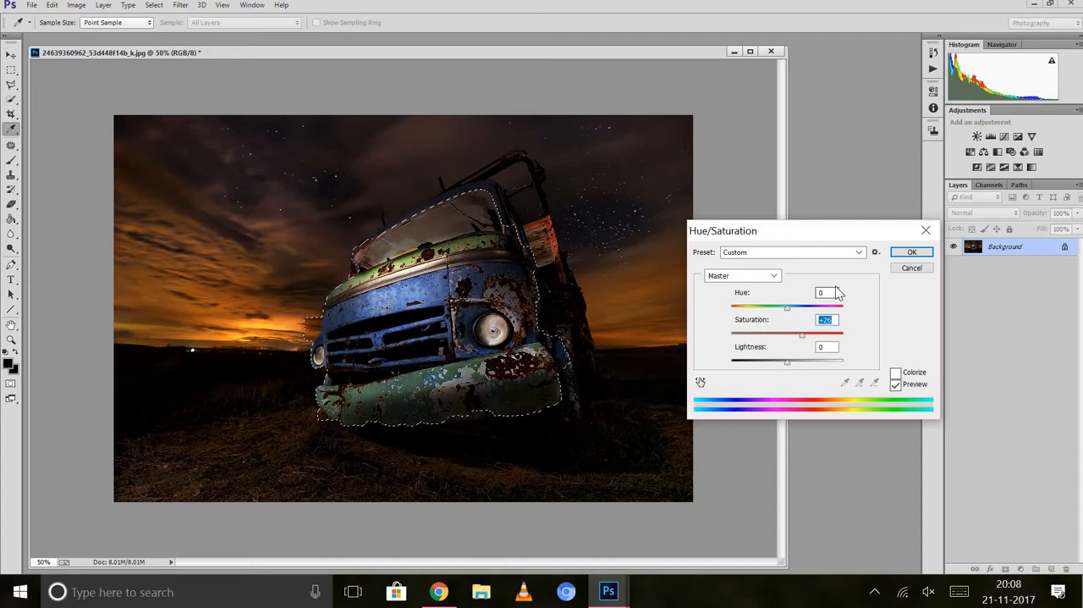
click(908, 253)
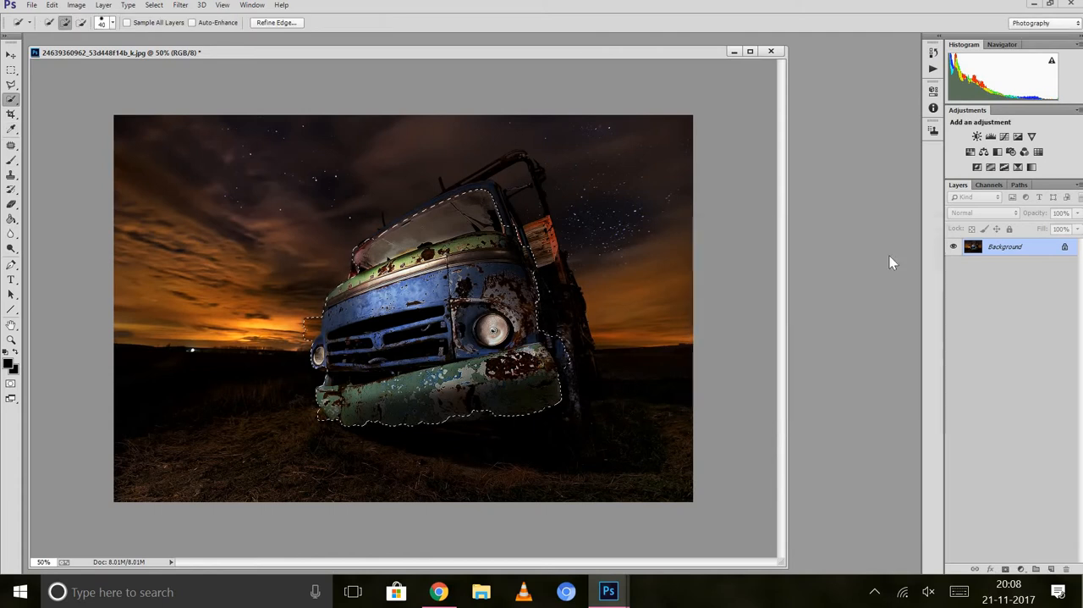
right_click(426, 252)
click(464, 253)
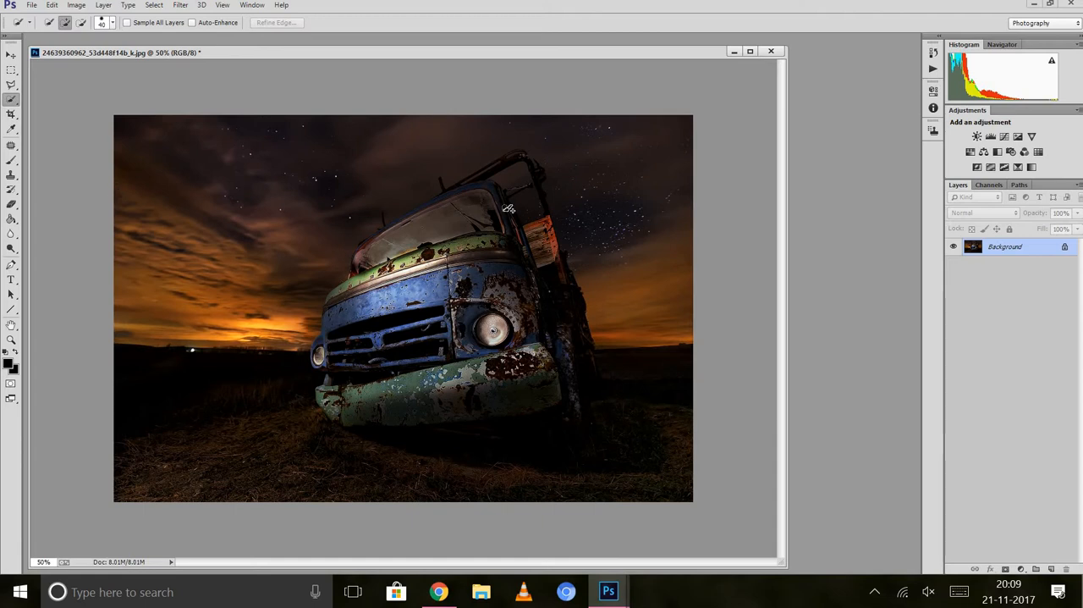
Create a new empty layer above the Background, keeping the default settings.
right_click(997, 253)
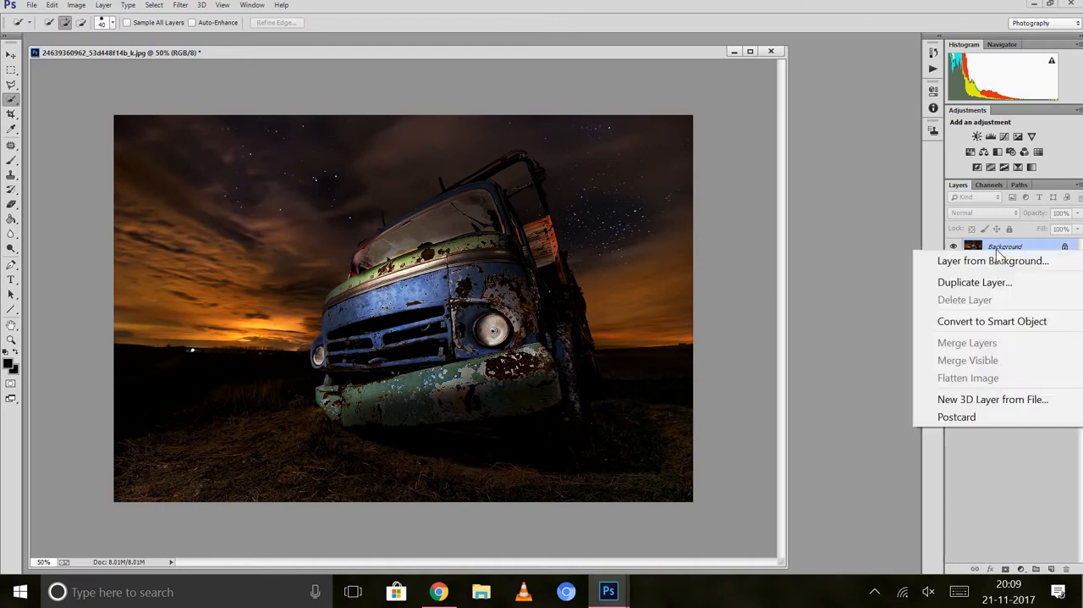
click(844, 314)
click(103, 5)
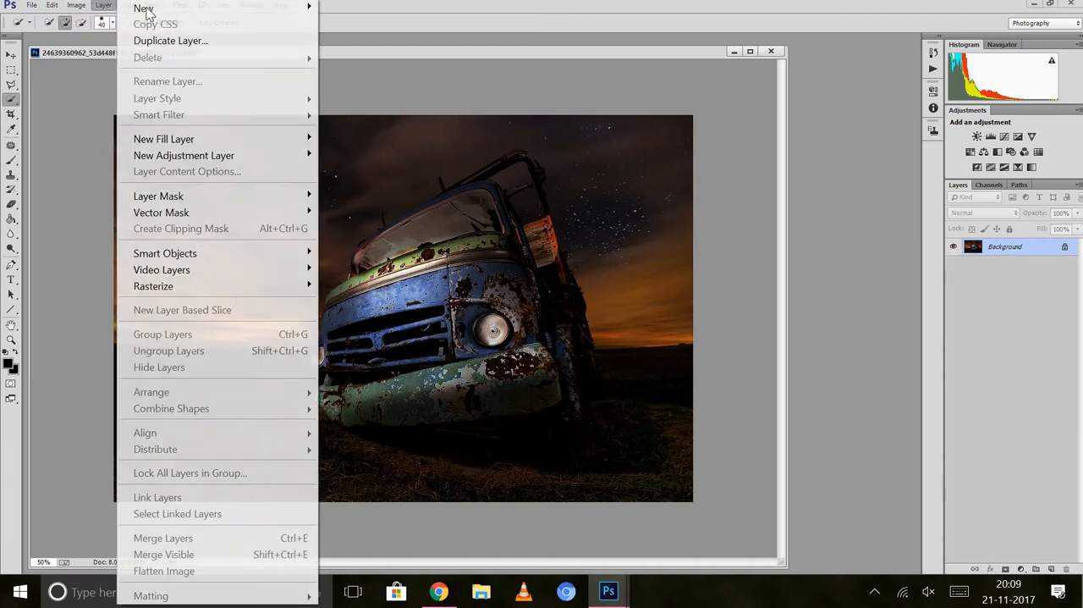
mouse_move(168, 10)
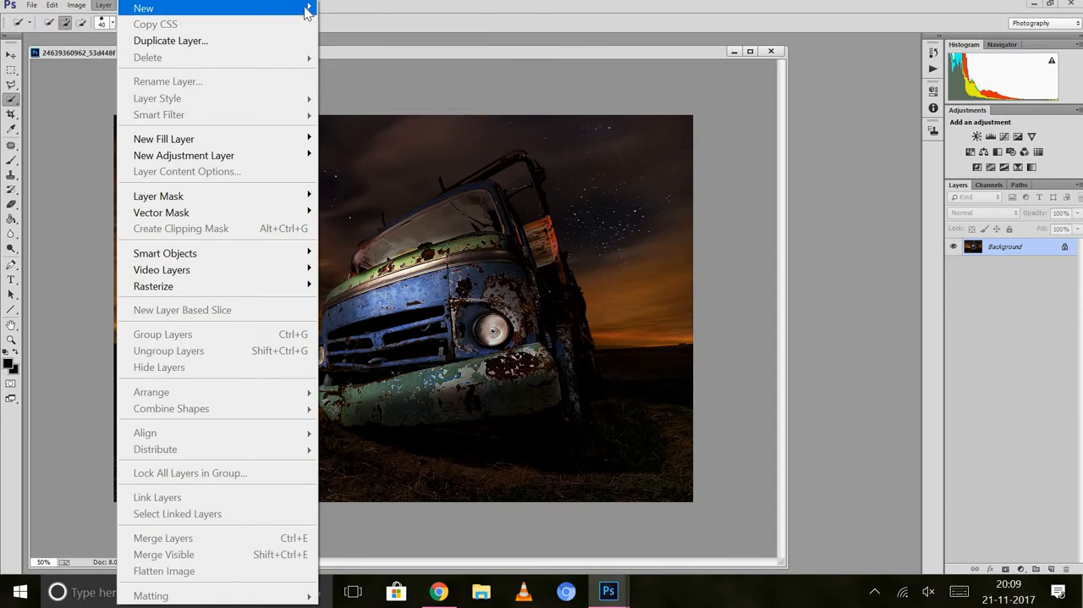
click(345, 9)
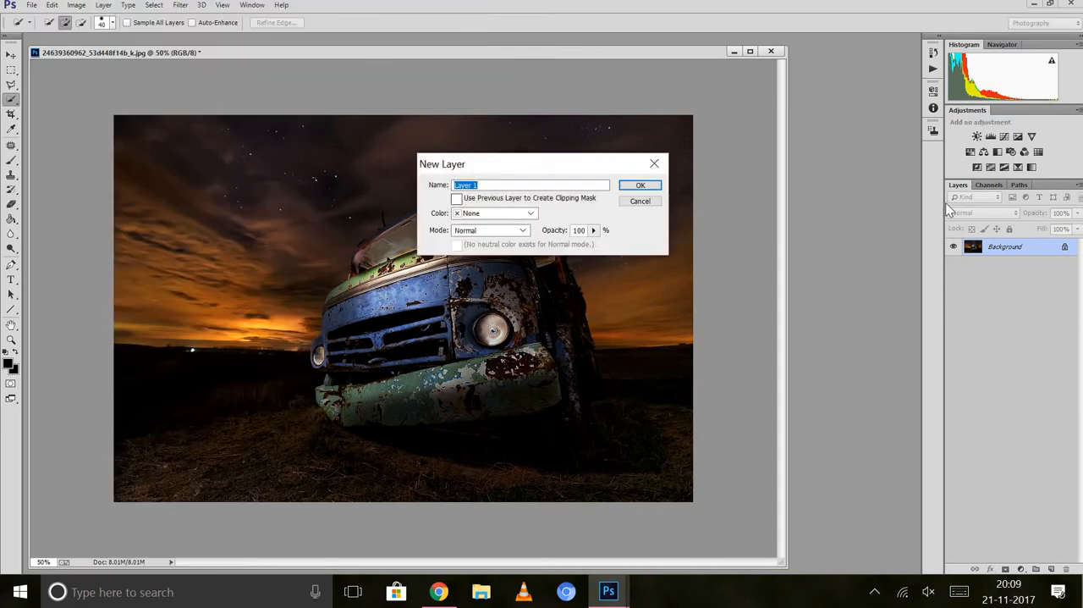
key(Return)
Set the new layer's blend mode to Overlay and its opacity to 43%.
click(973, 216)
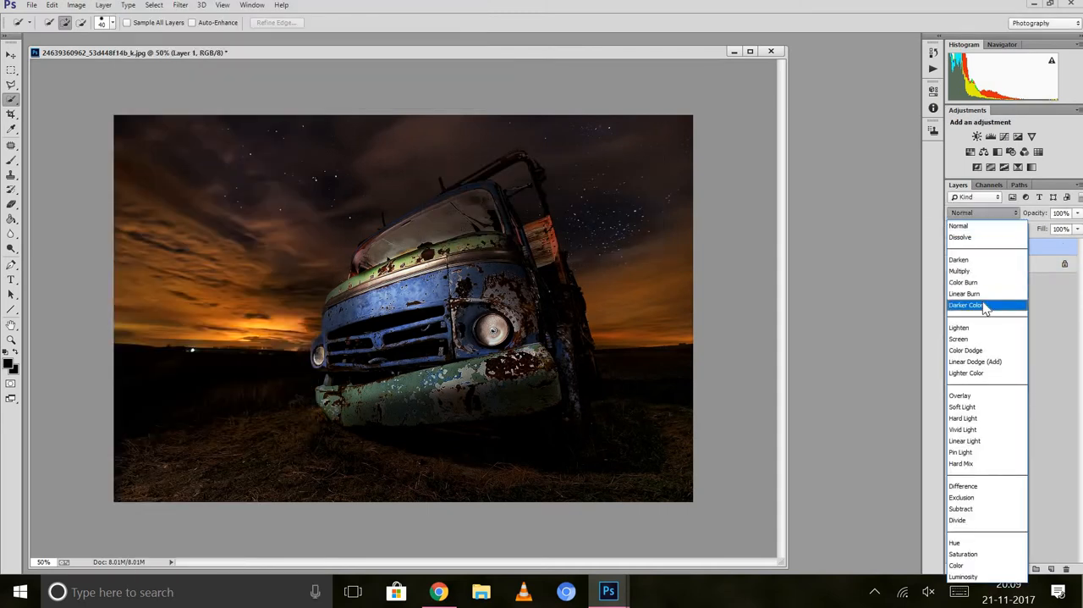
click(971, 399)
click(1068, 215)
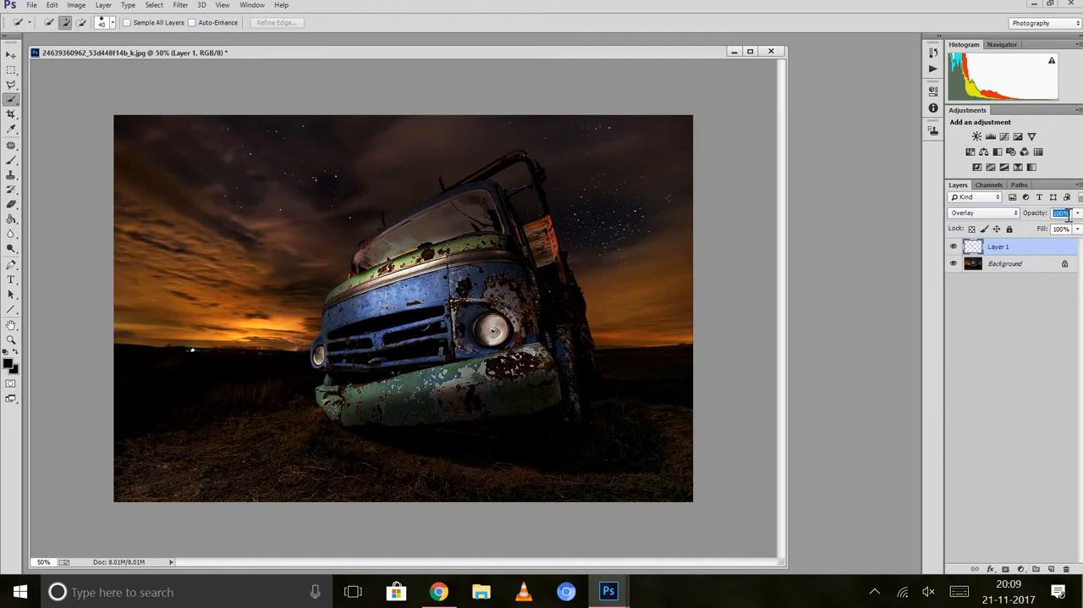
click(1069, 215)
double_click(1068, 215)
text(43)
Choose the Brush tool and set the foreground color to the pinkish red ee043b.
click(11, 162)
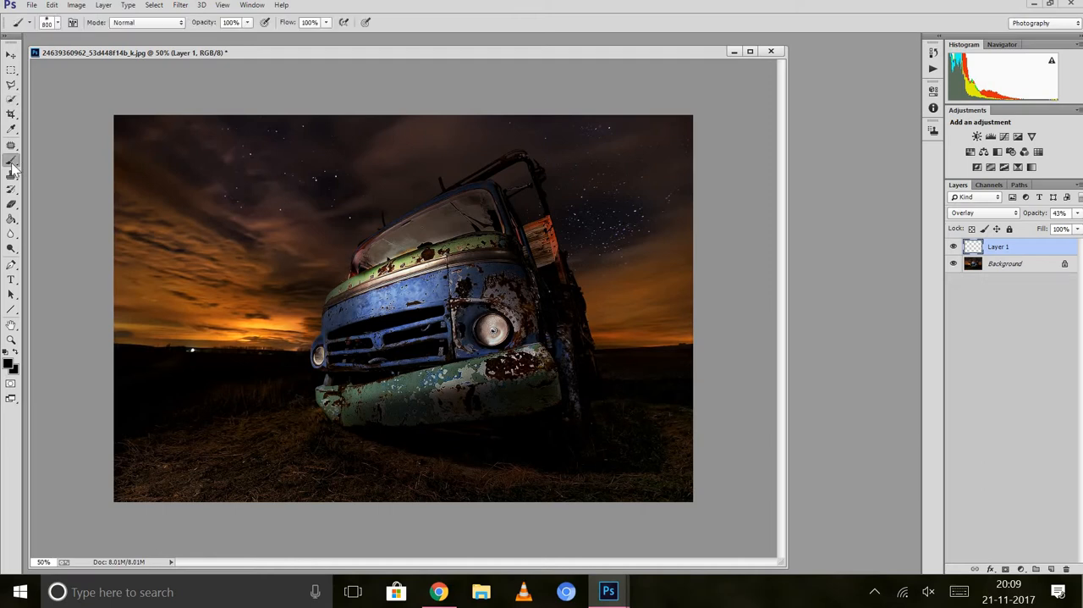
click(9, 365)
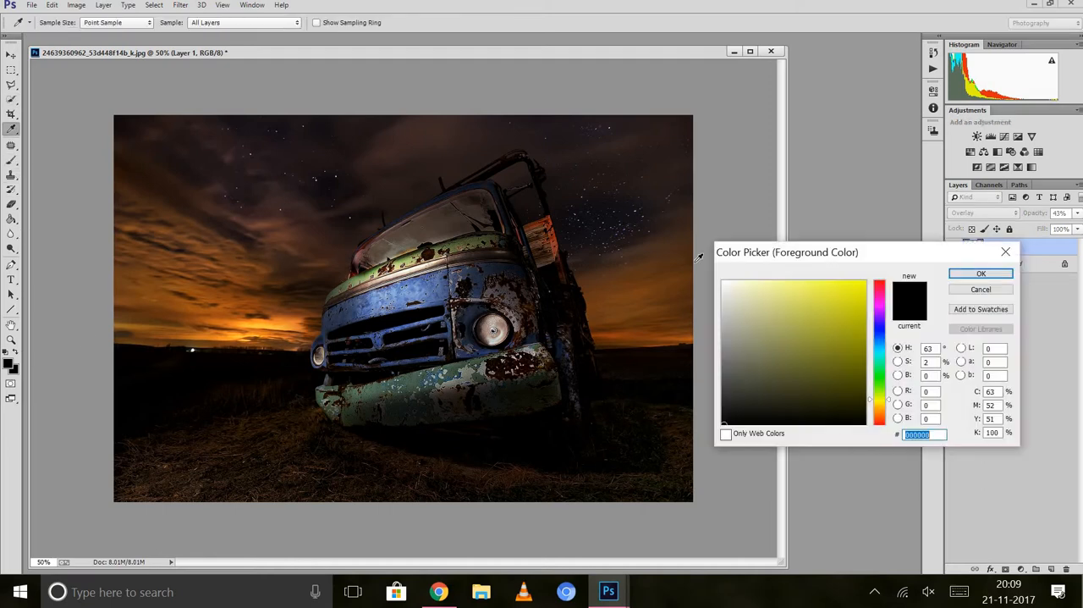
click(880, 288)
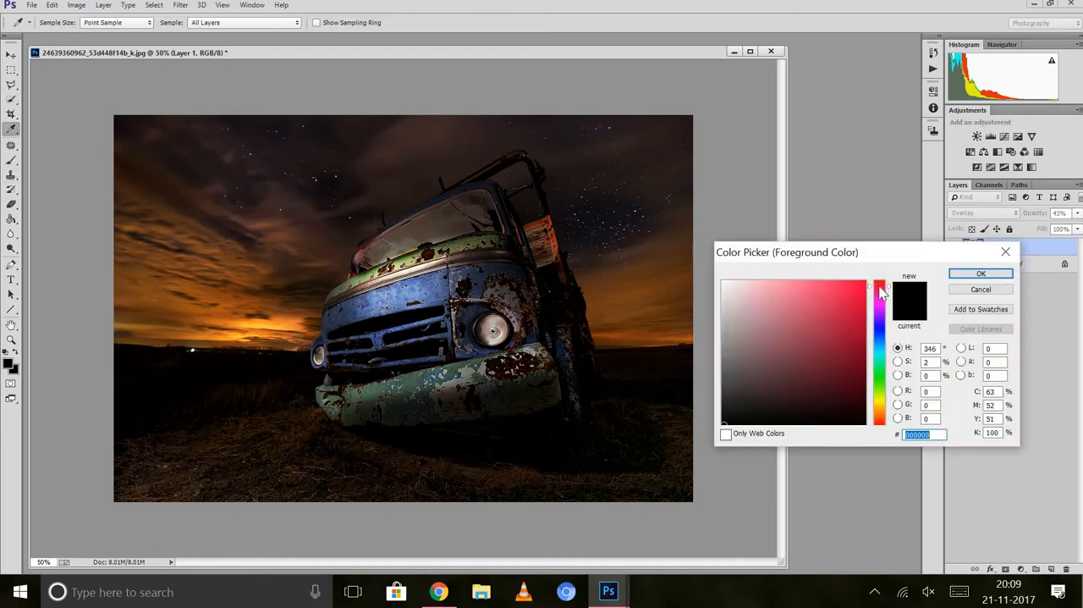
click(864, 289)
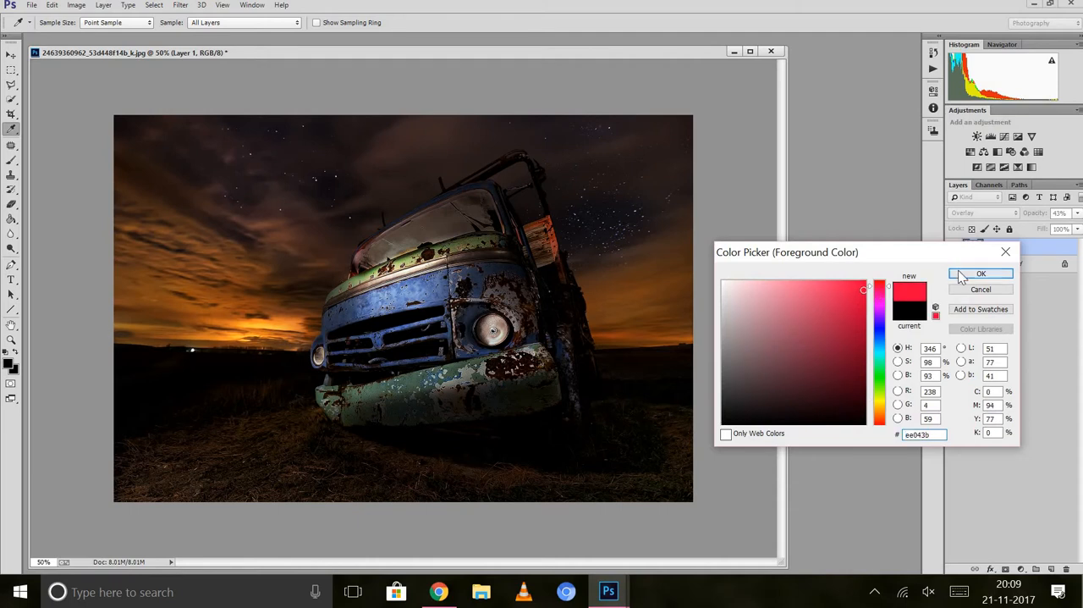
click(981, 274)
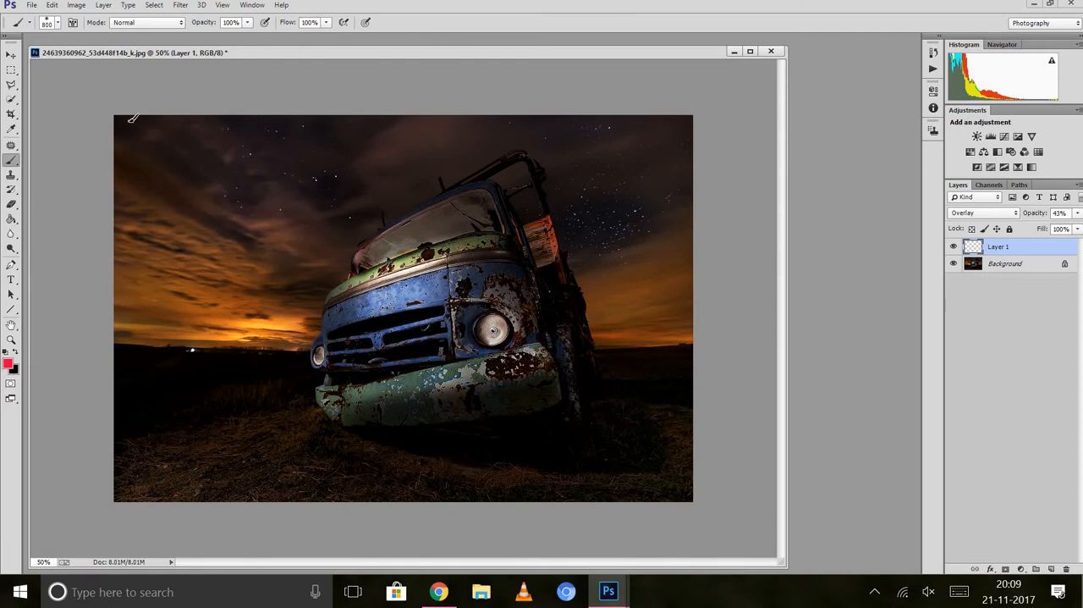
click(11, 98)
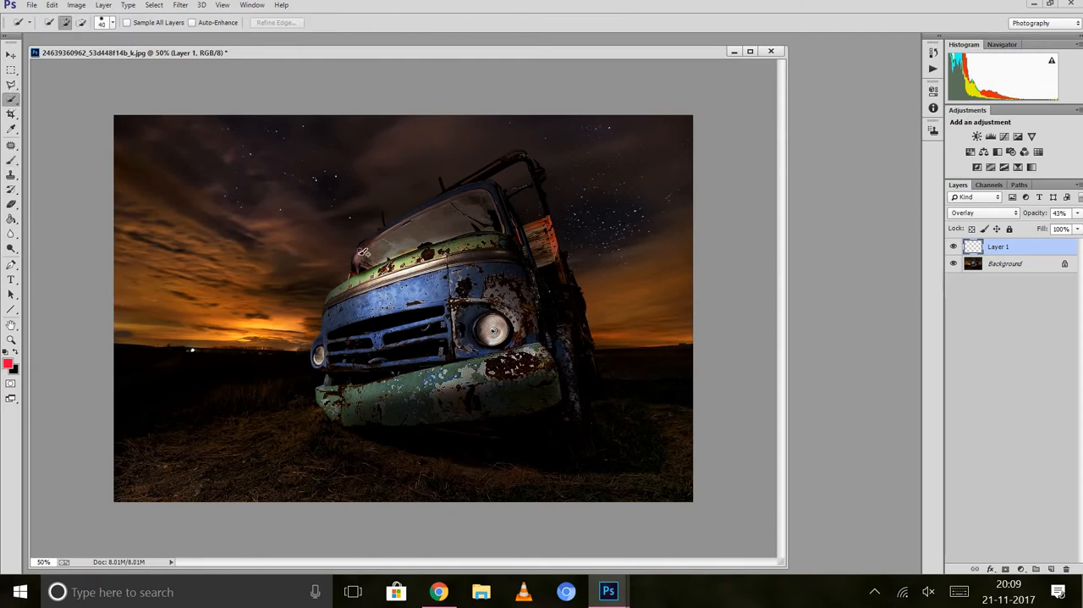
mouse_move(362, 252)
mouse_down()
mouse_move(462, 219)
mouse_move(504, 218)
mouse_move(469, 227)
mouse_move(458, 208)
mouse_move(495, 196)
mouse_move(450, 199)
mouse_move(373, 251)
mouse_up()
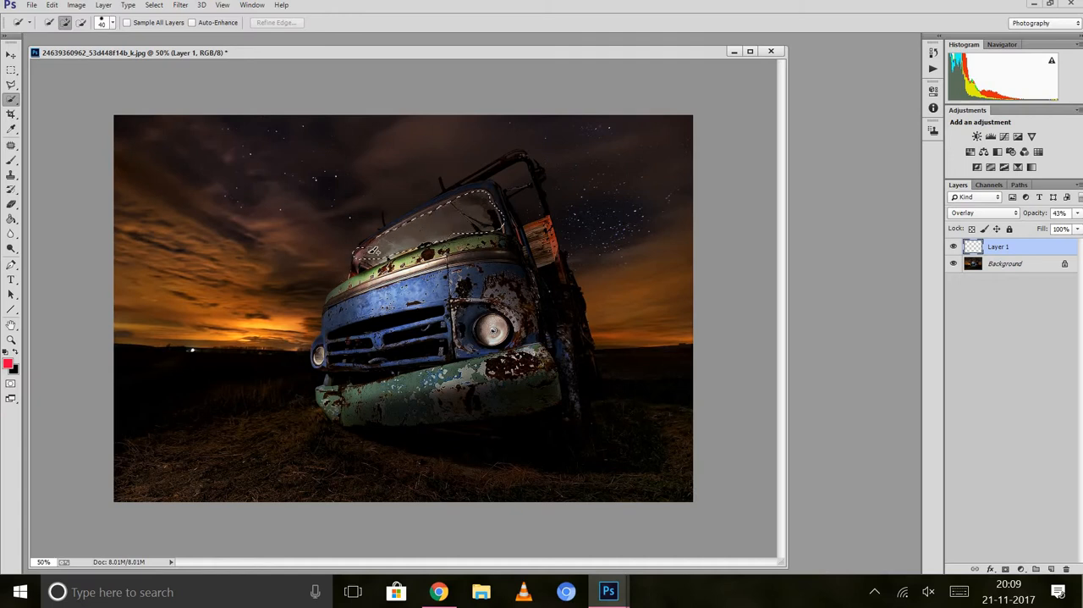
key(ctrl+d)
mouse_move(363, 254)
mouse_down()
mouse_move(500, 233)
mouse_move(490, 209)
mouse_move(461, 200)
mouse_move(369, 250)
mouse_up()
key(ctrl+d)
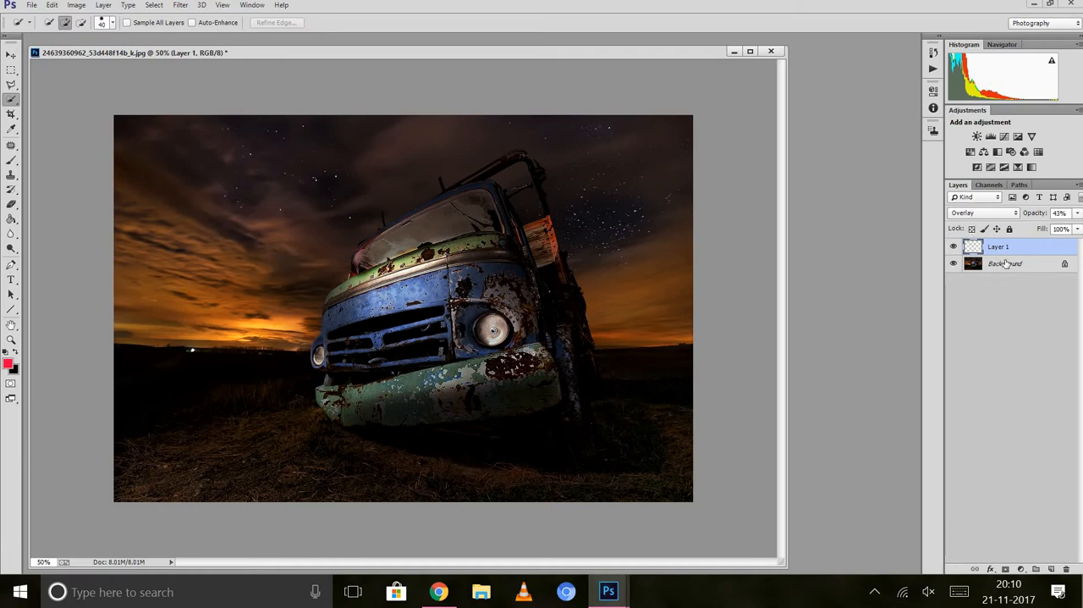
Quick-select the truck's windshield on the Background layer, trim off the bodywork below it, and leave a layer copy shifted slightly upward.
click(1004, 263)
click(438, 223)
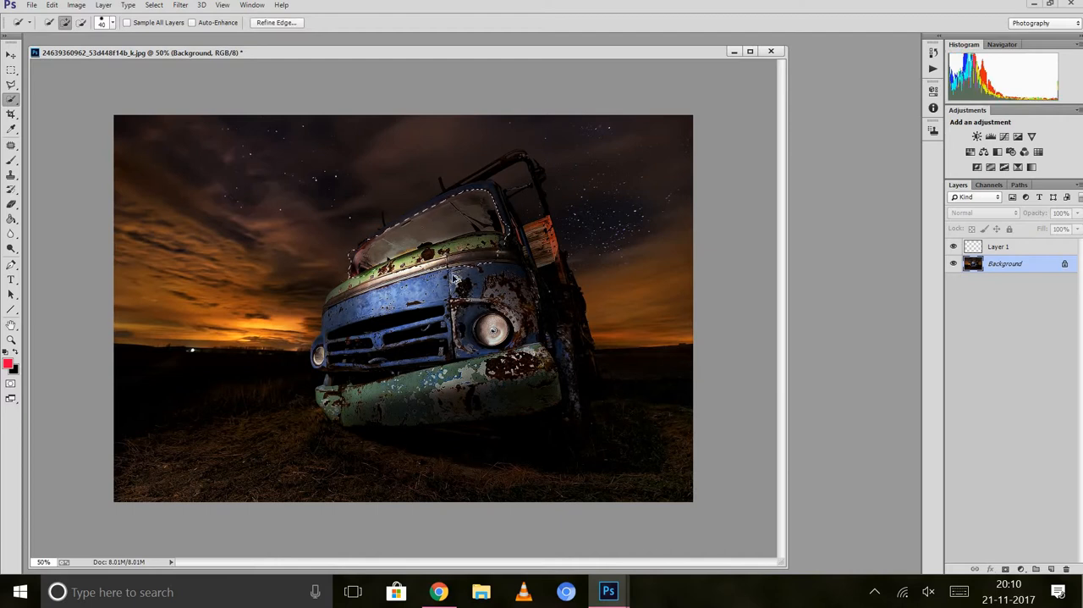
drag(457, 273, 454, 255)
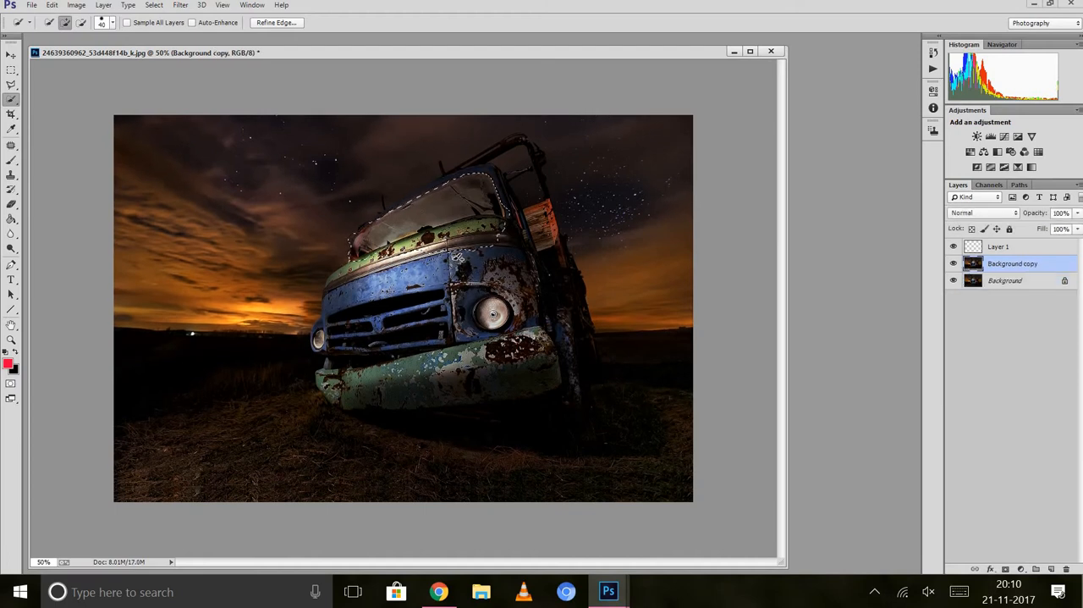
key(alt)
mouse_move(456, 252)
mouse_down()
mouse_move(465, 231)
mouse_move(506, 232)
mouse_up()
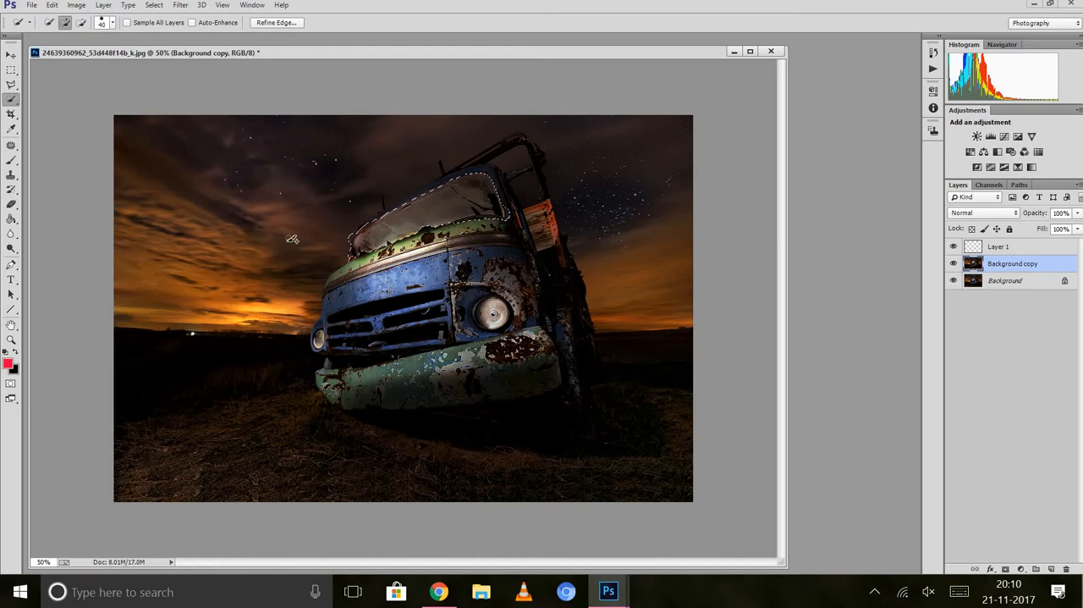
Paint the selected windshield on Layer 1 pinkish red with the Brush tool.
click(11, 161)
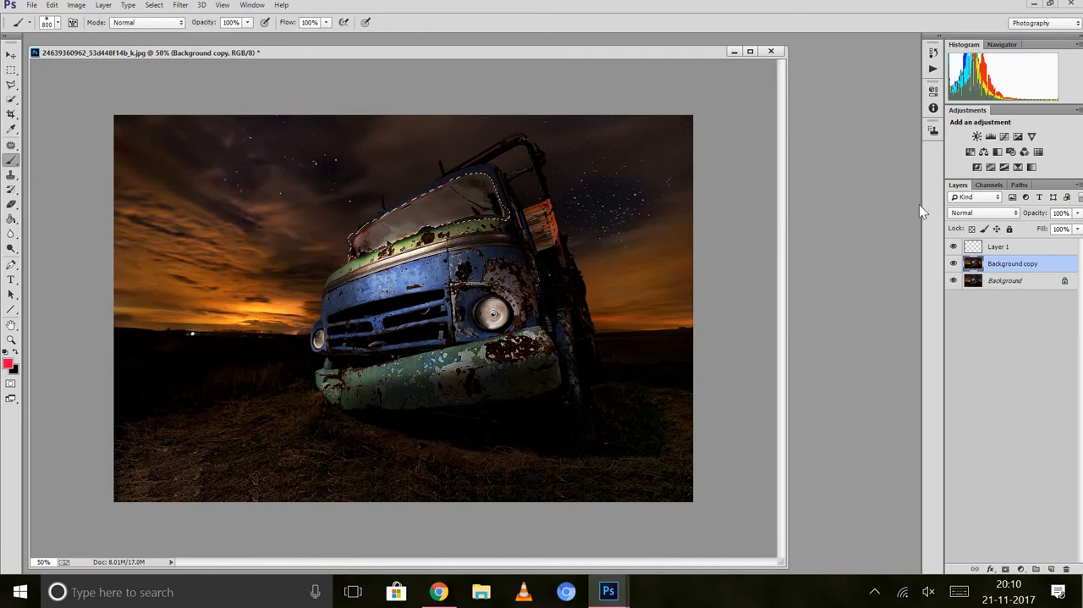
click(998, 246)
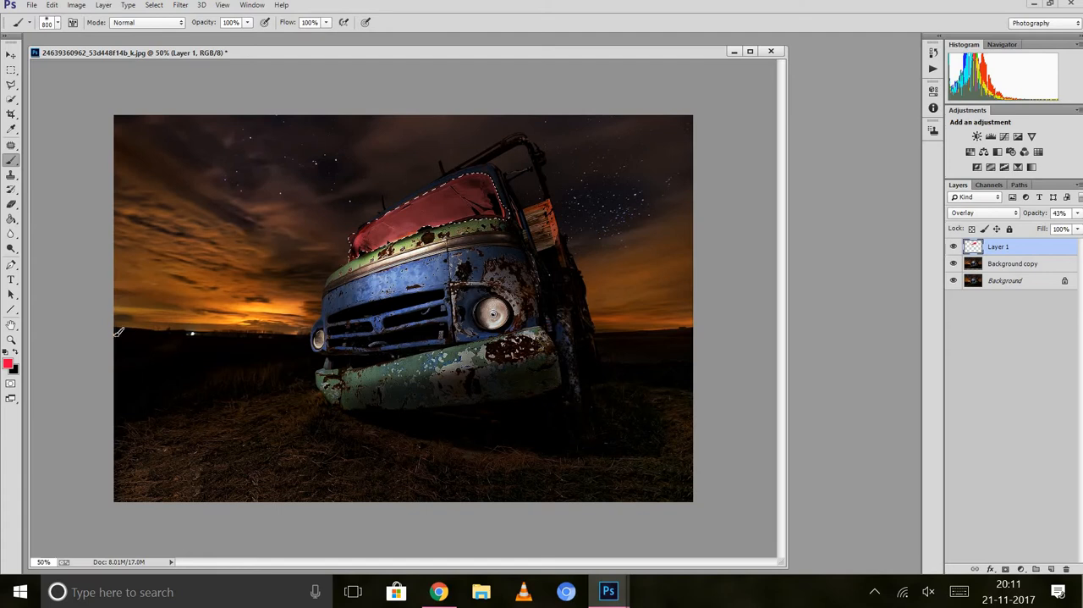
Change the foreground color to orange ee7704 and repaint the selected windshield with the Brush.
click(10, 365)
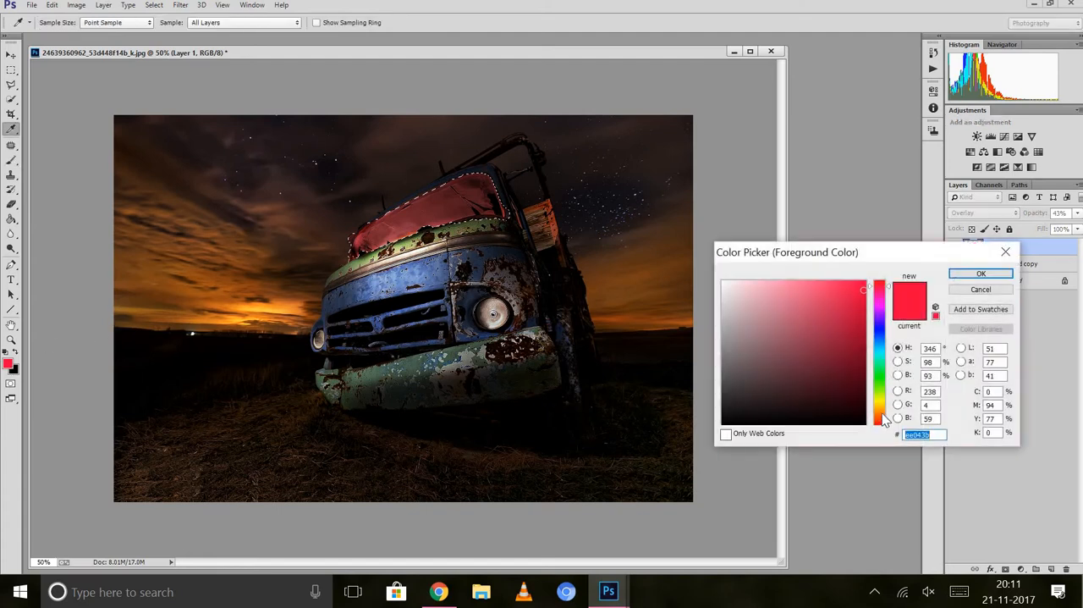
click(883, 414)
click(980, 275)
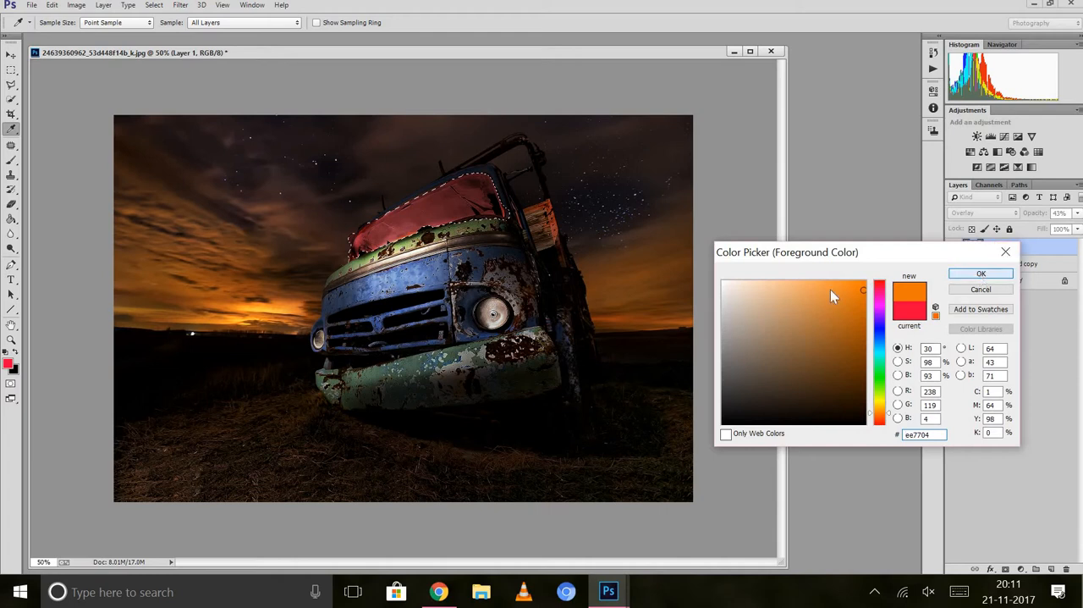
key(b)
mouse_move(506, 198)
mouse_down()
mouse_move(337, 235)
mouse_move(523, 188)
mouse_up()
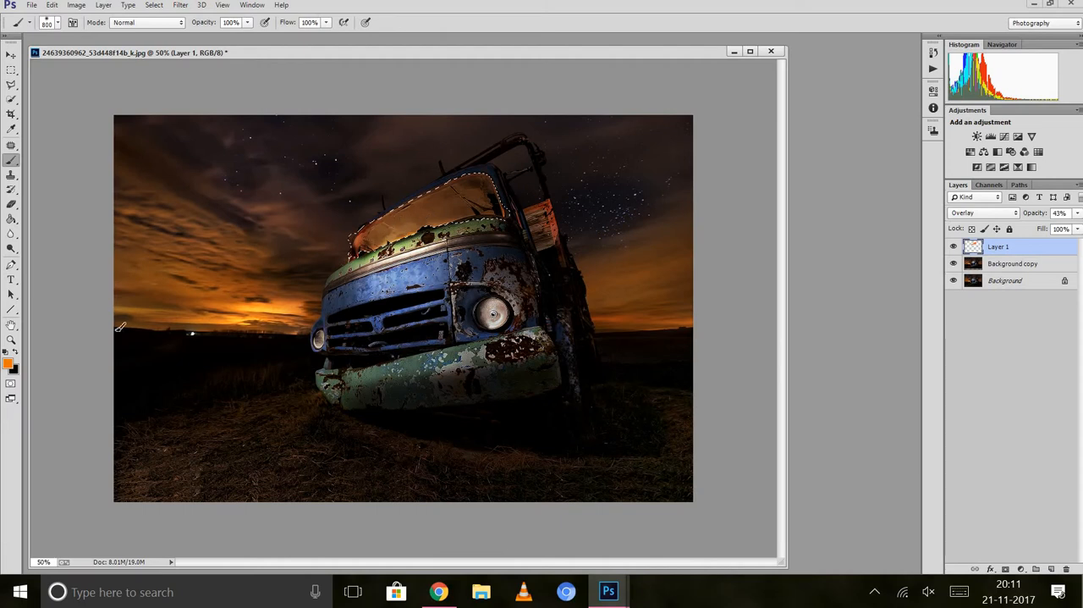
Change the foreground color to orange-red ee4604 and brush it over the selected windshield.
click(9, 365)
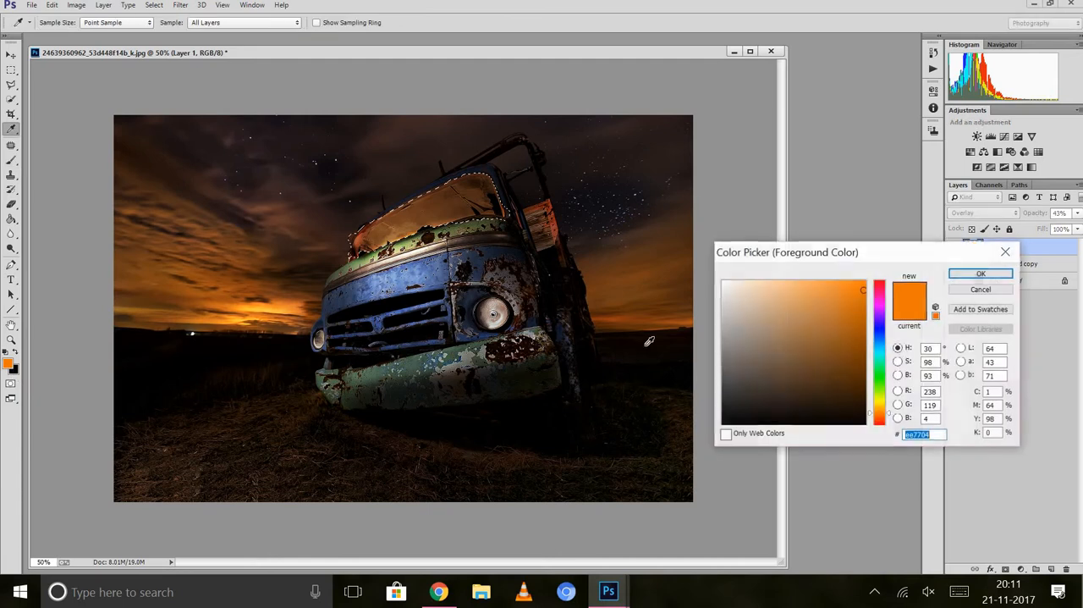
click(883, 418)
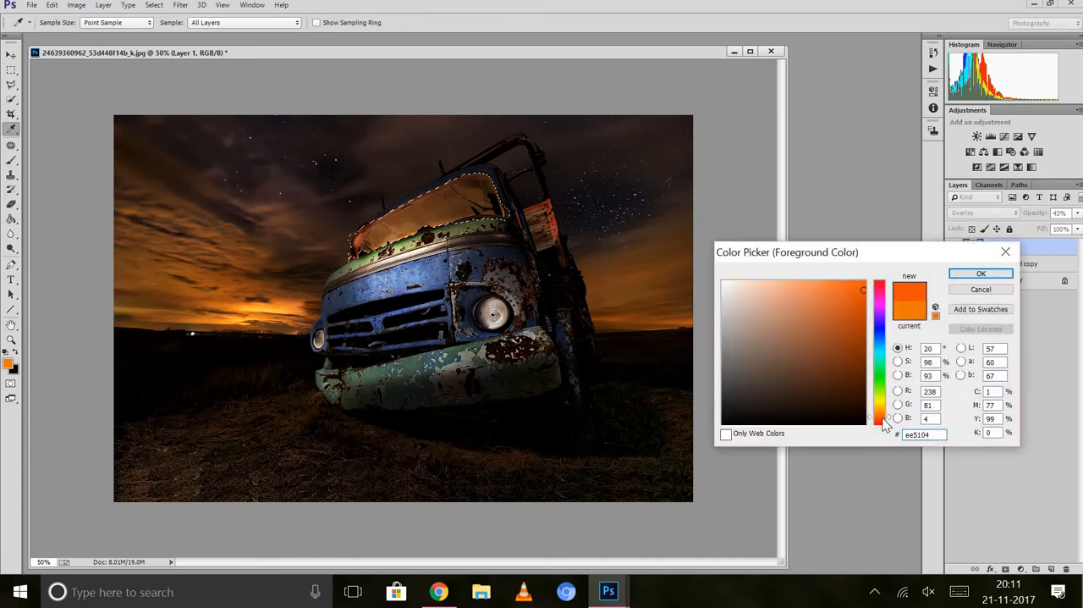
click(884, 422)
click(981, 273)
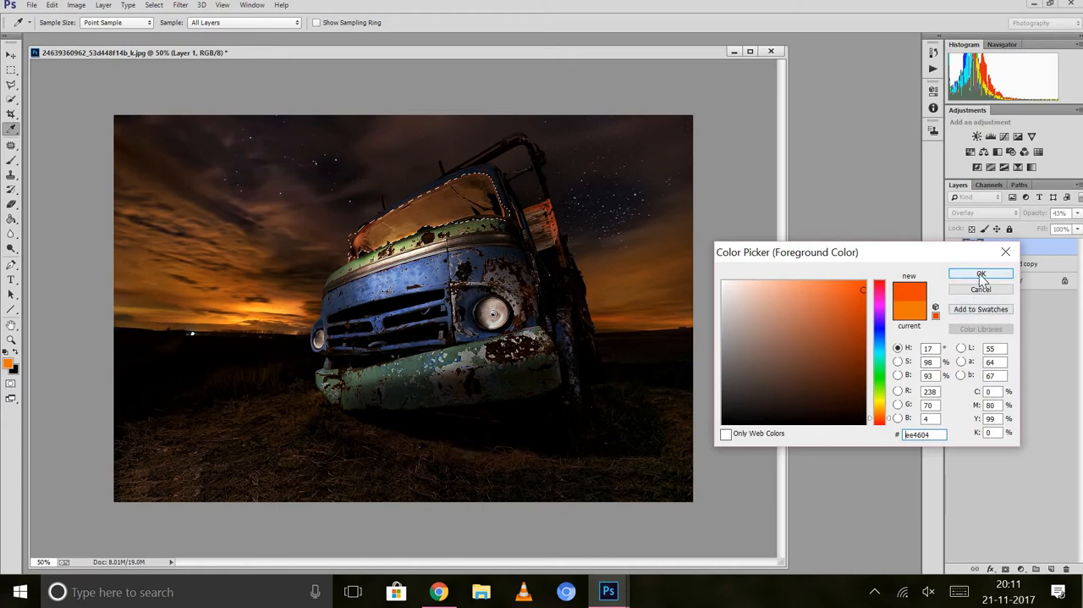
key(b)
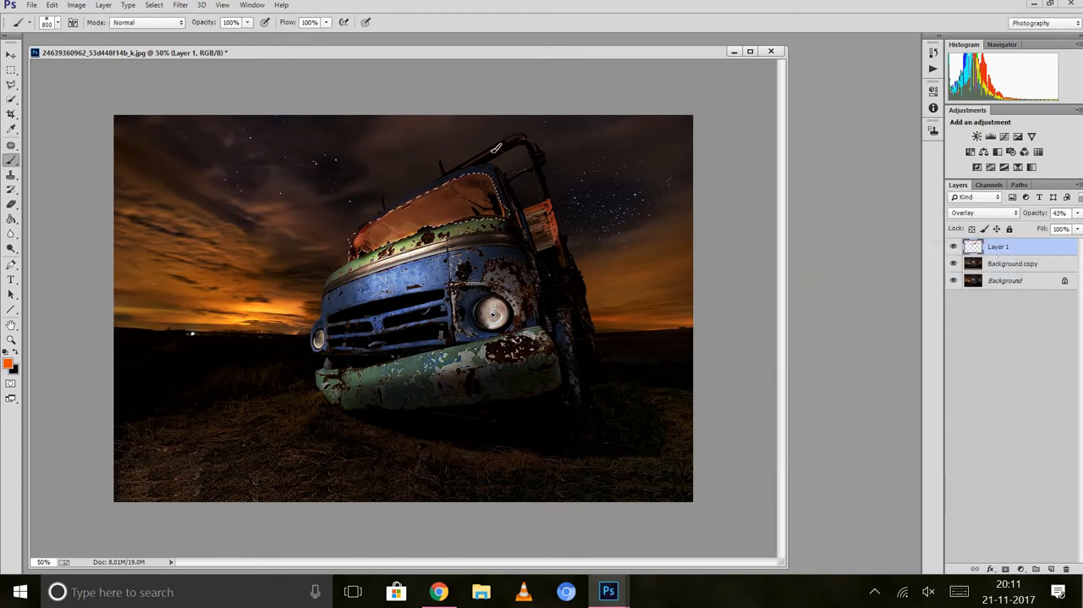
Deselect the painted windshield area.
click(11, 84)
right_click(442, 201)
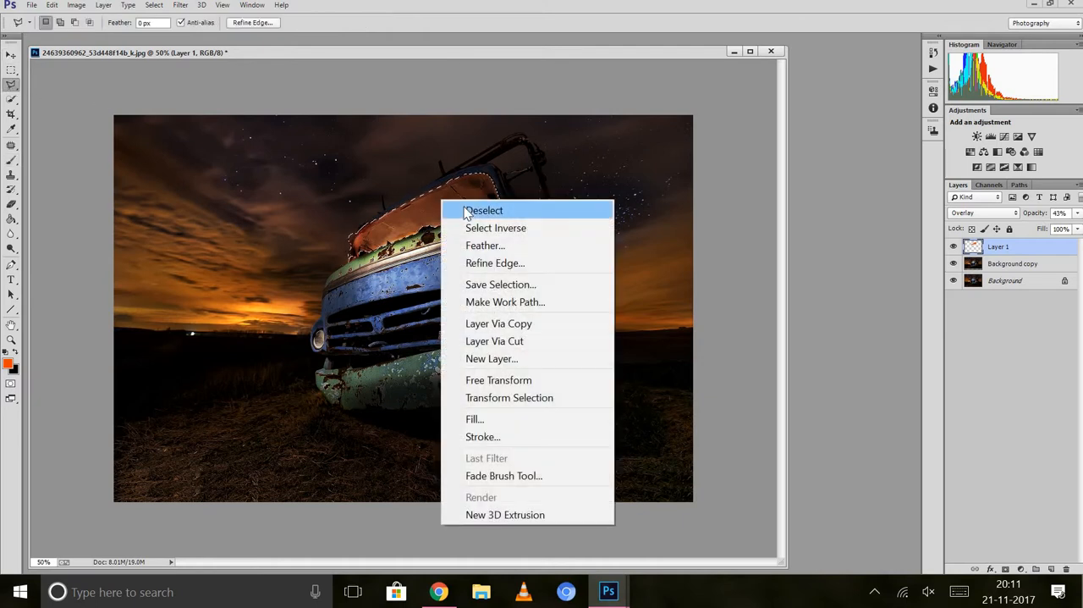
click(466, 209)
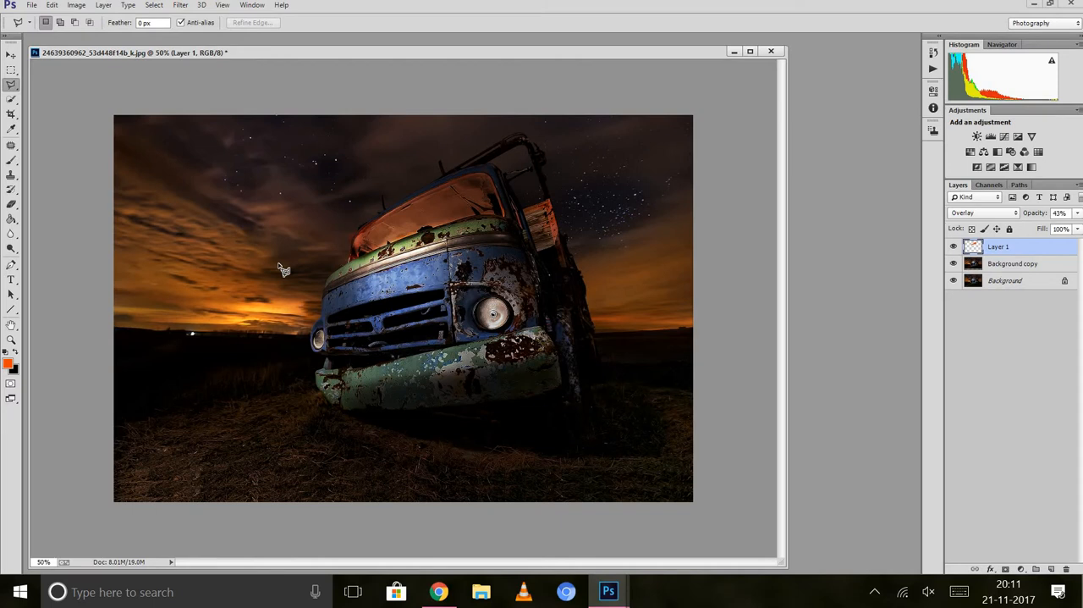
Set Layer 1's blend mode to Normal and flatten the image.
click(10, 58)
key(shift+alt+n)
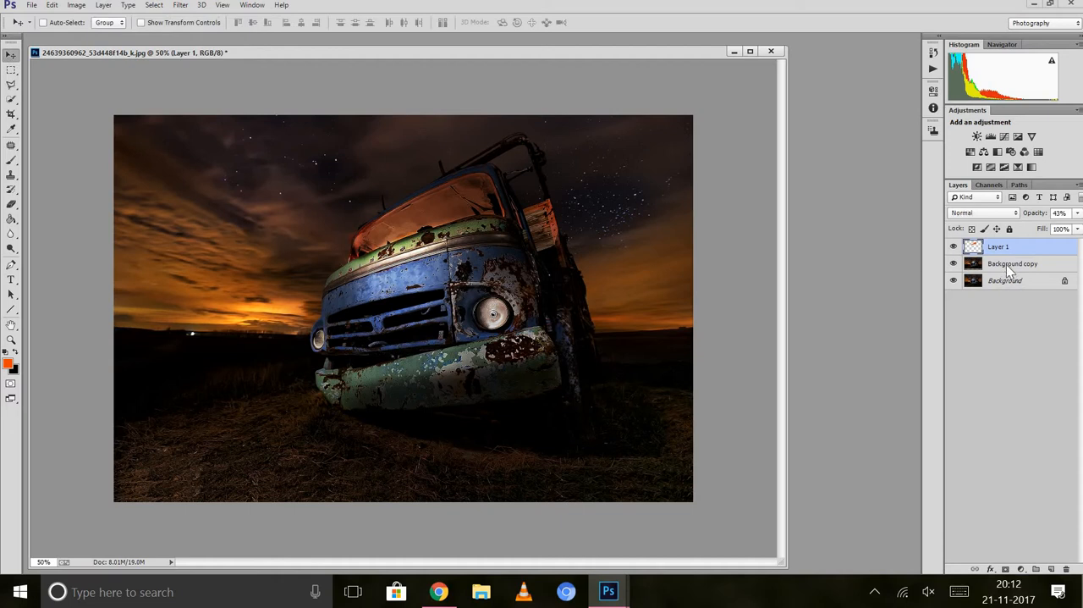
right_click(1006, 264)
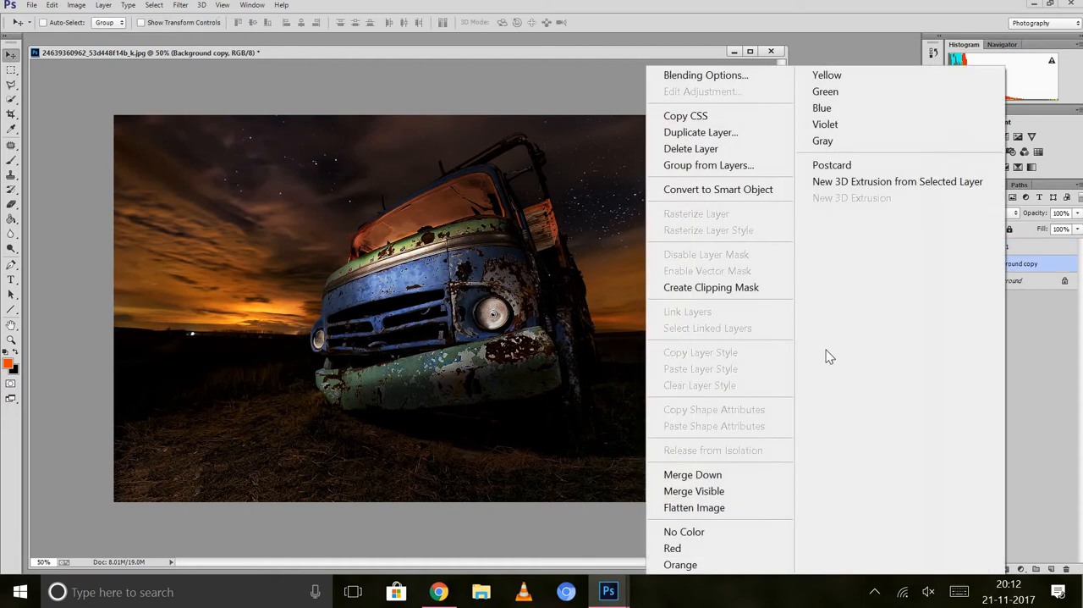
click(698, 506)
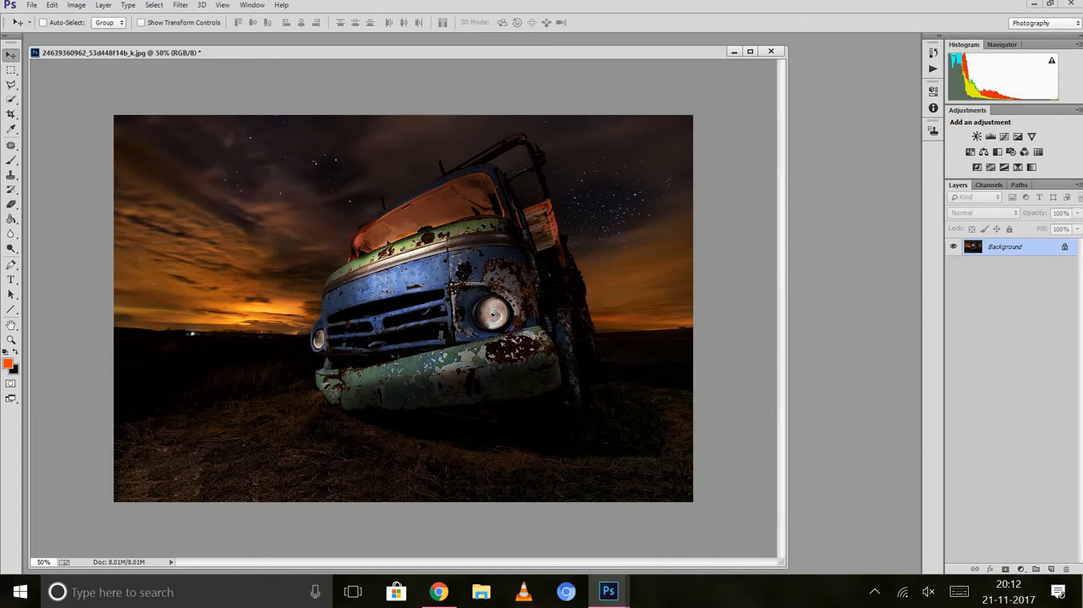
Start Replace Color, sample the blue paint on the truck's front, and set the fuzziness to 73.
click(76, 6)
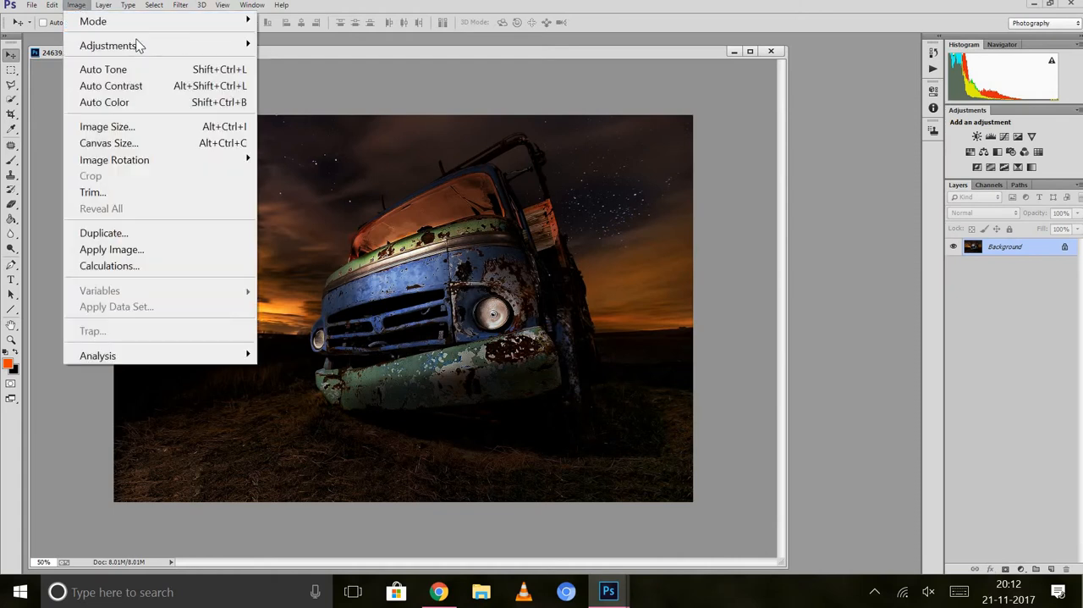
mouse_move(138, 45)
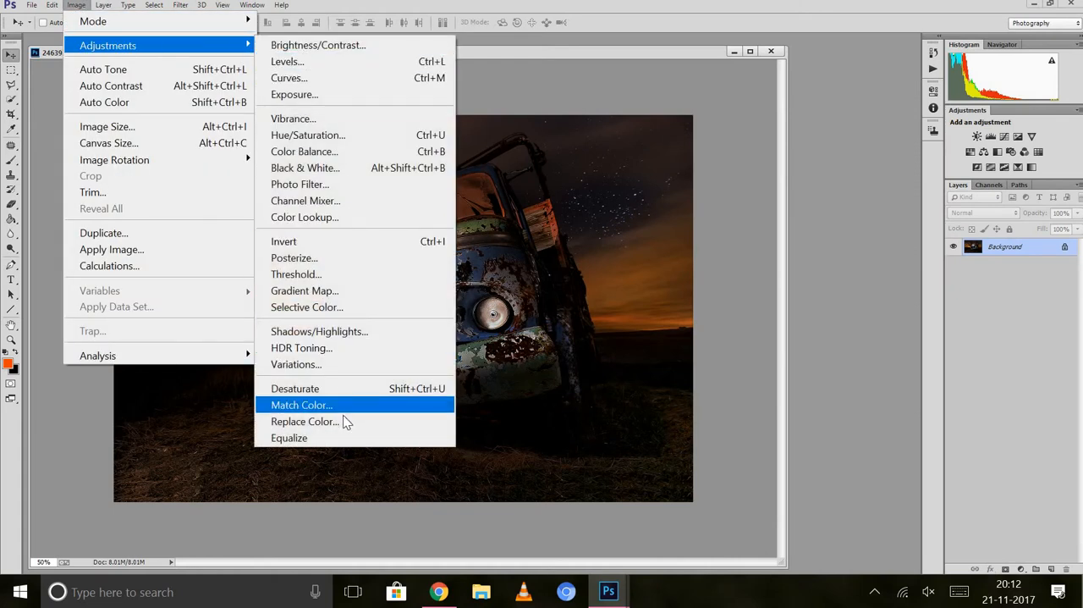
click(346, 421)
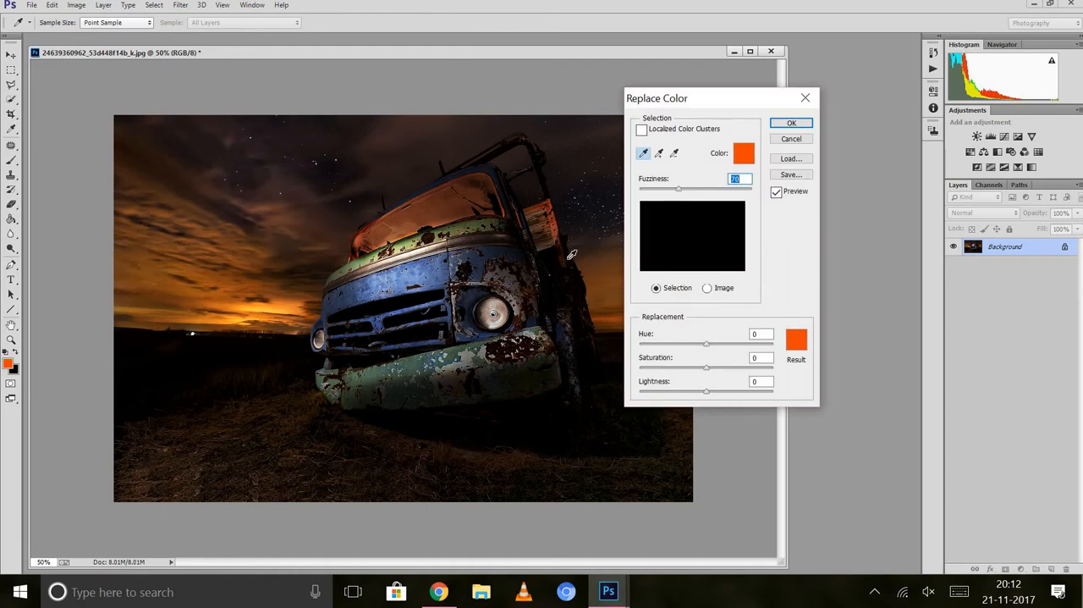
click(644, 155)
click(421, 270)
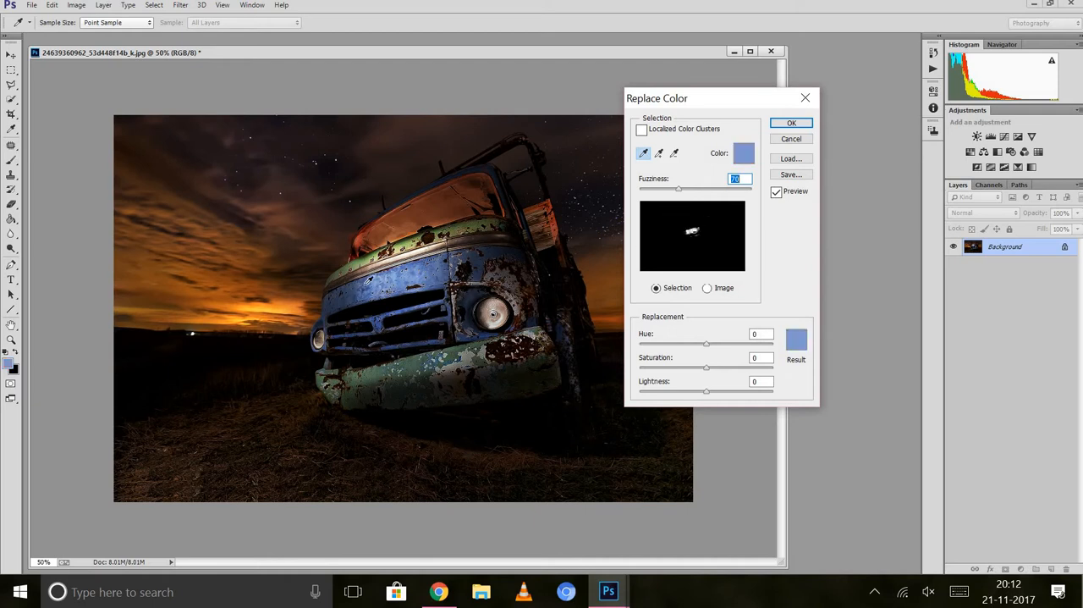
click(362, 285)
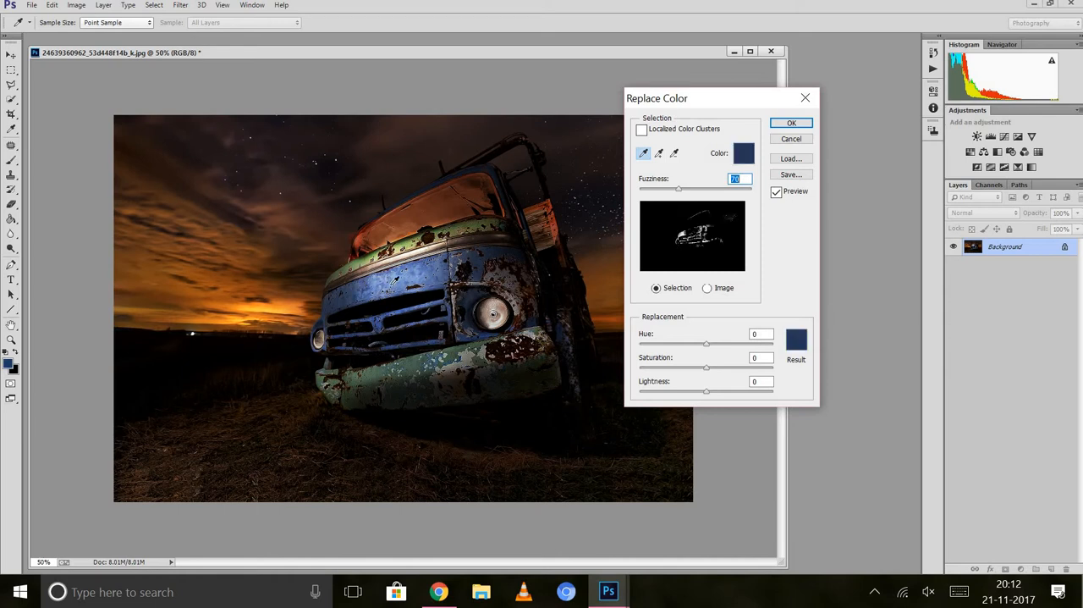
click(398, 280)
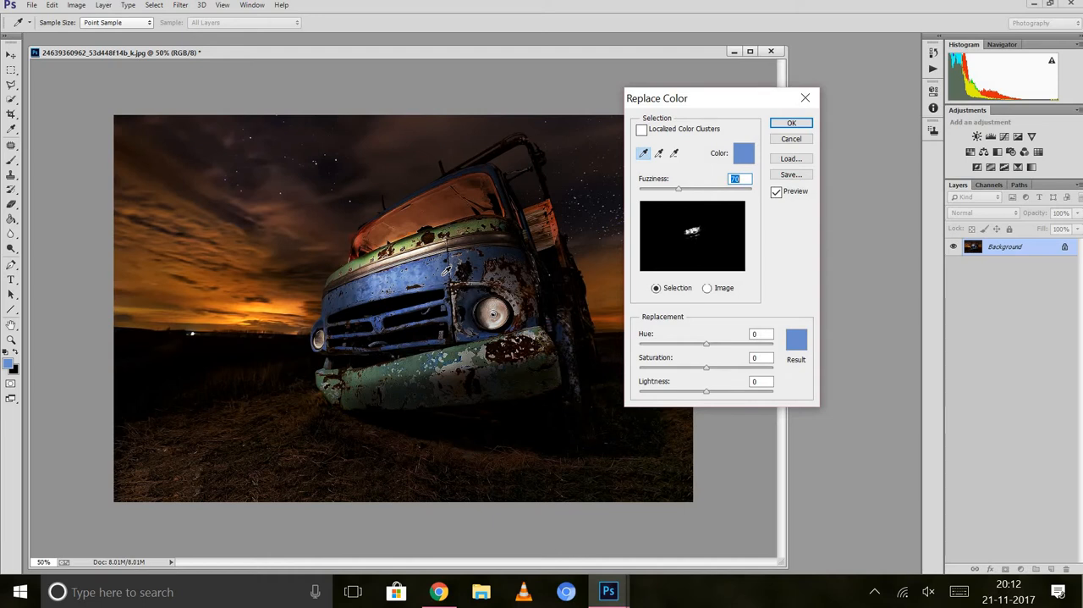
click(443, 275)
click(460, 268)
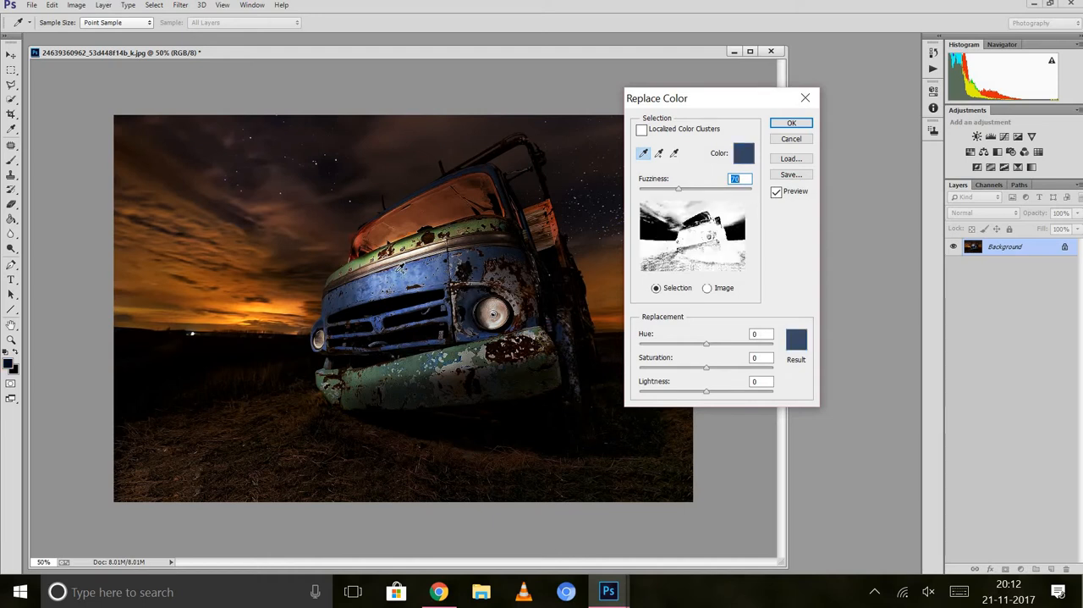
click(396, 275)
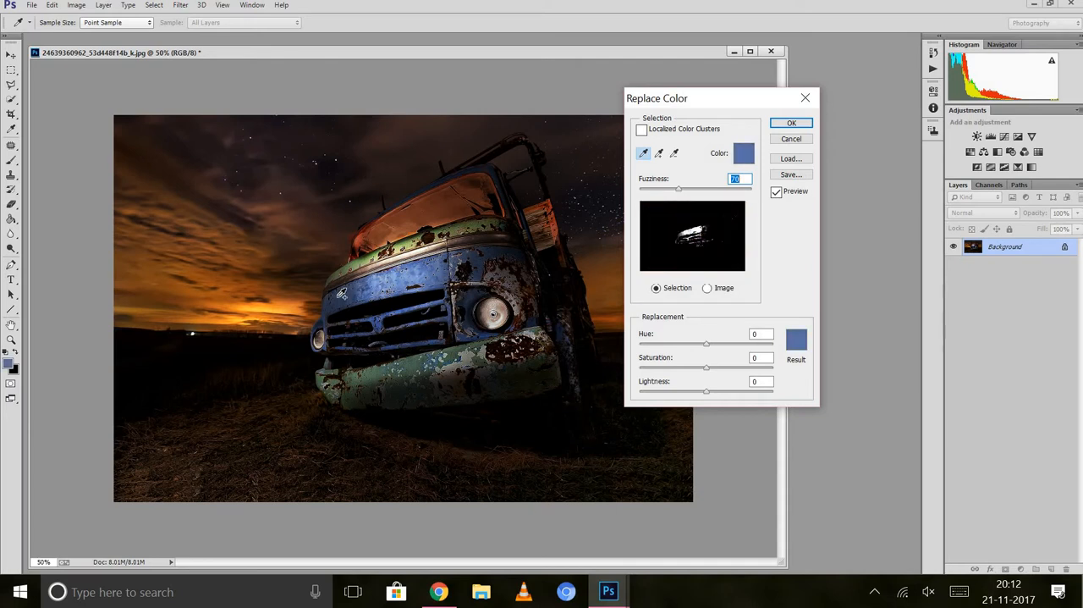
click(339, 295)
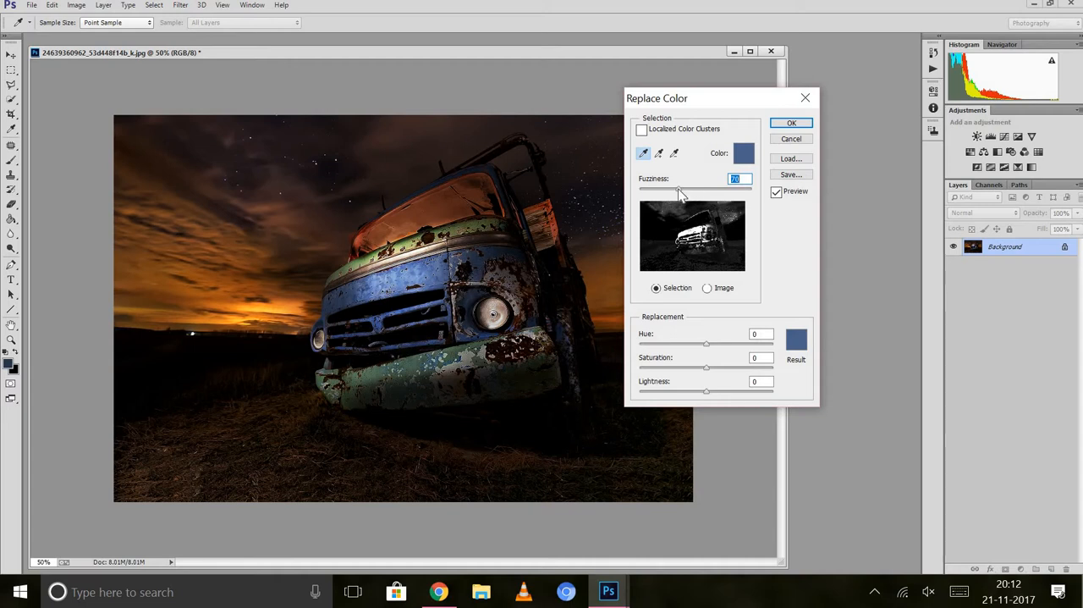
drag(680, 190, 683, 195)
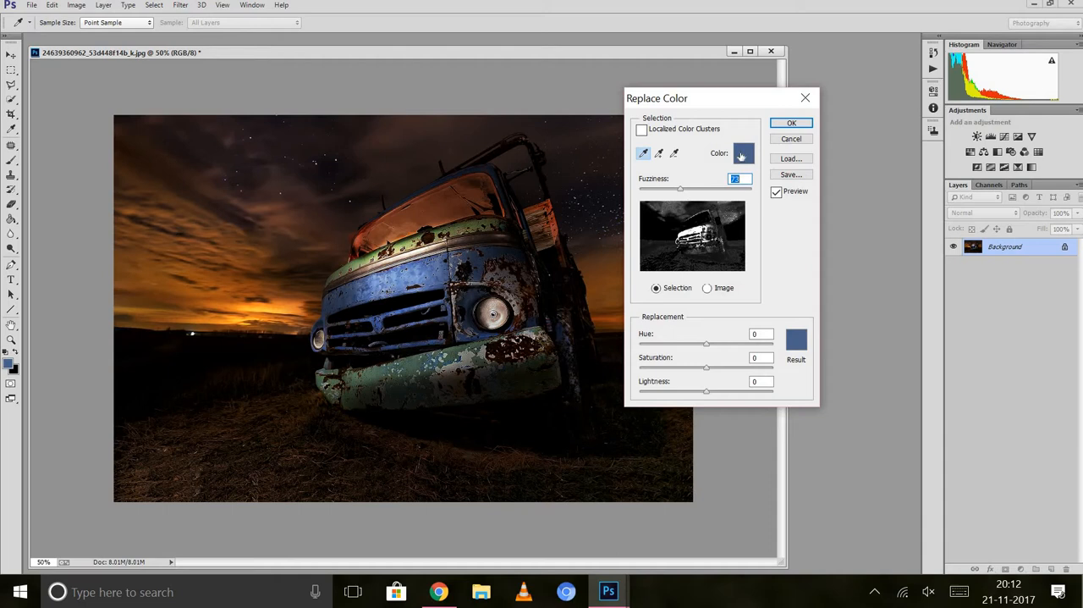
Replace the sampled blue with the brown result color 89654b and apply the change.
click(796, 342)
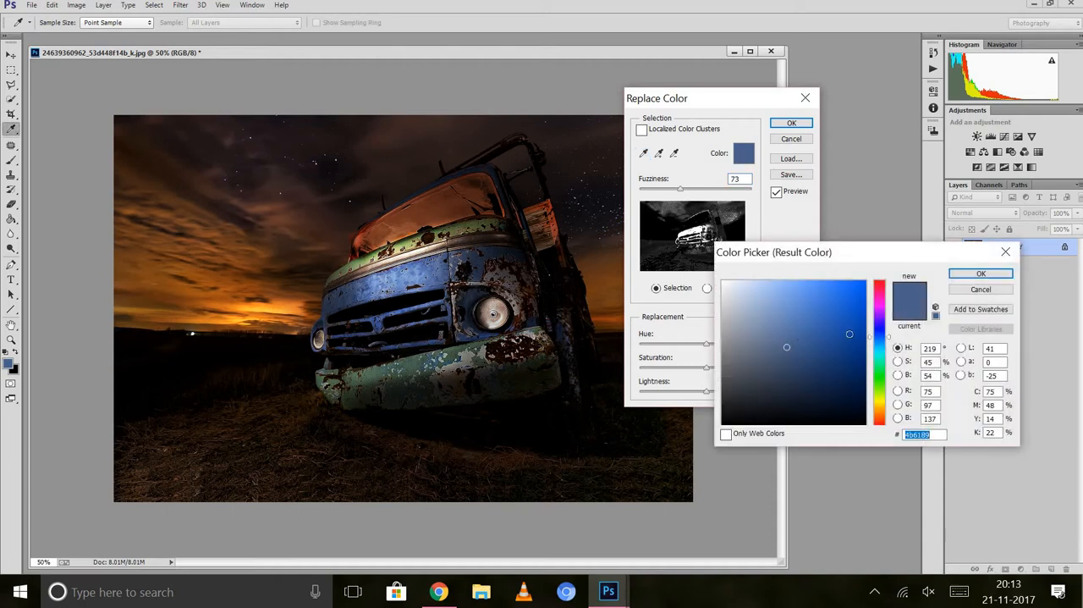
click(880, 413)
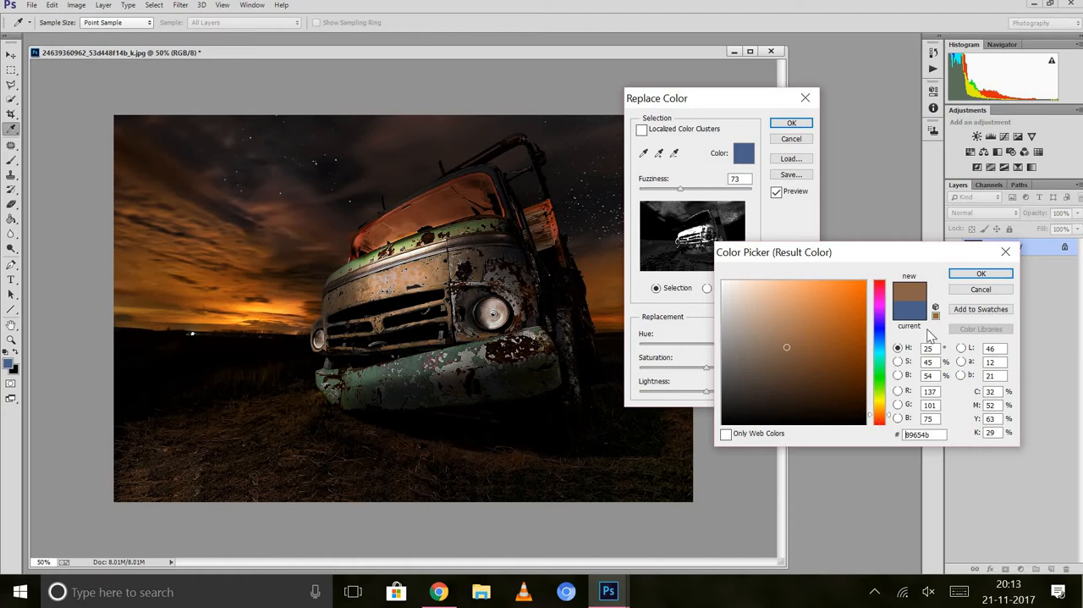
click(980, 275)
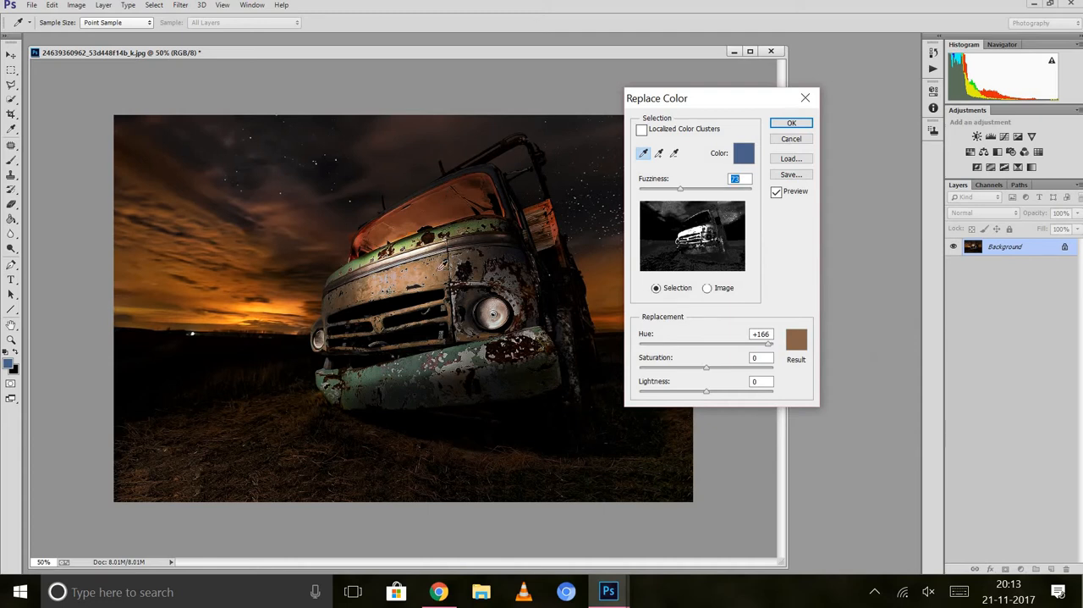
click(791, 123)
key(v)
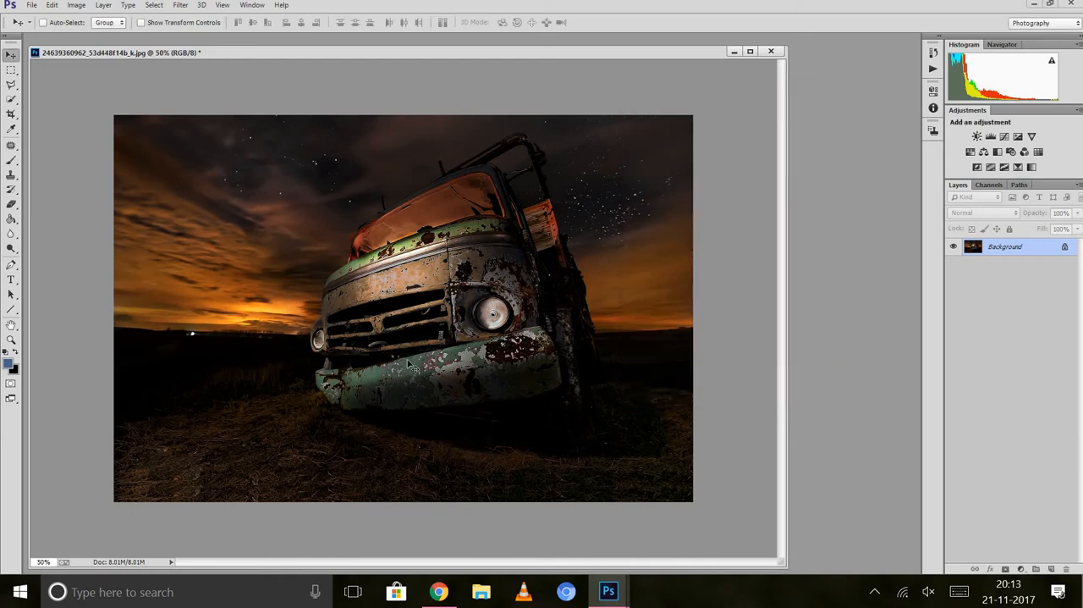
Start Replace Color, sample the paint on the truck's front bumper, and open the result color for editing.
click(78, 6)
mouse_move(109, 45)
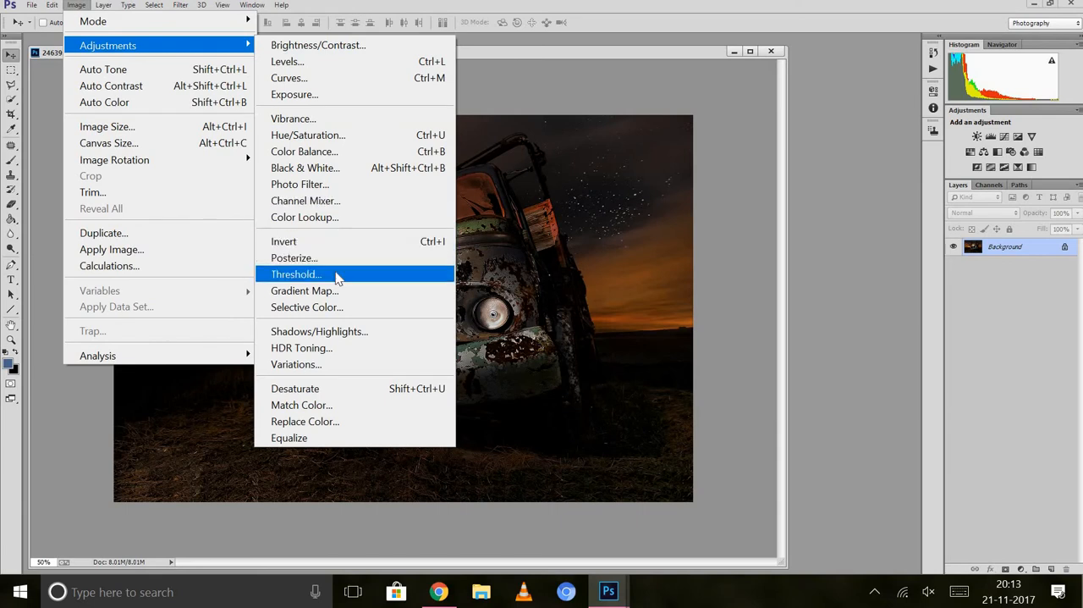
click(336, 428)
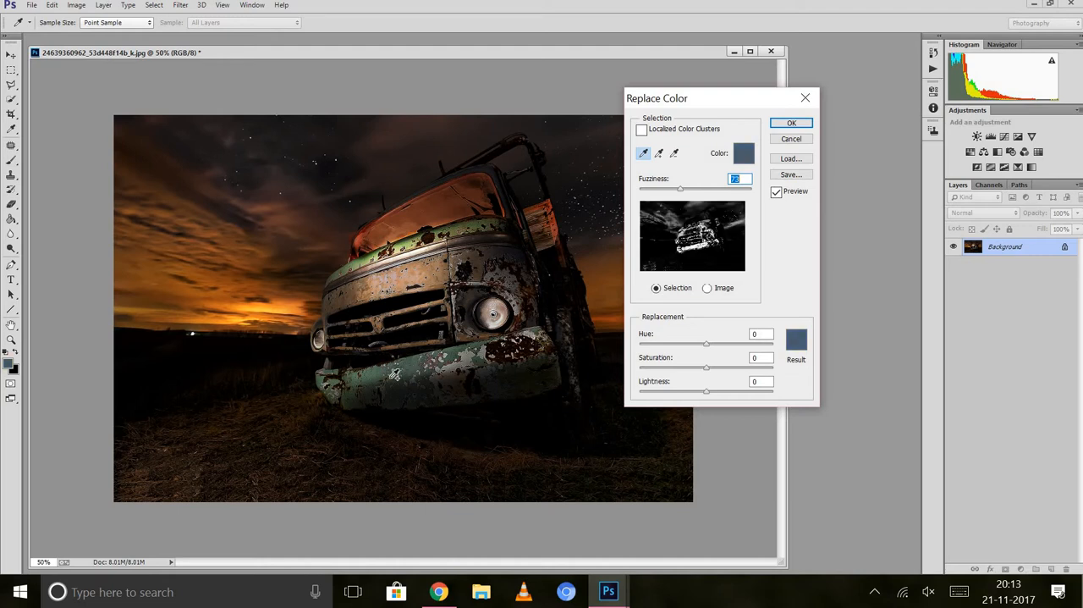
click(392, 382)
click(390, 379)
click(796, 339)
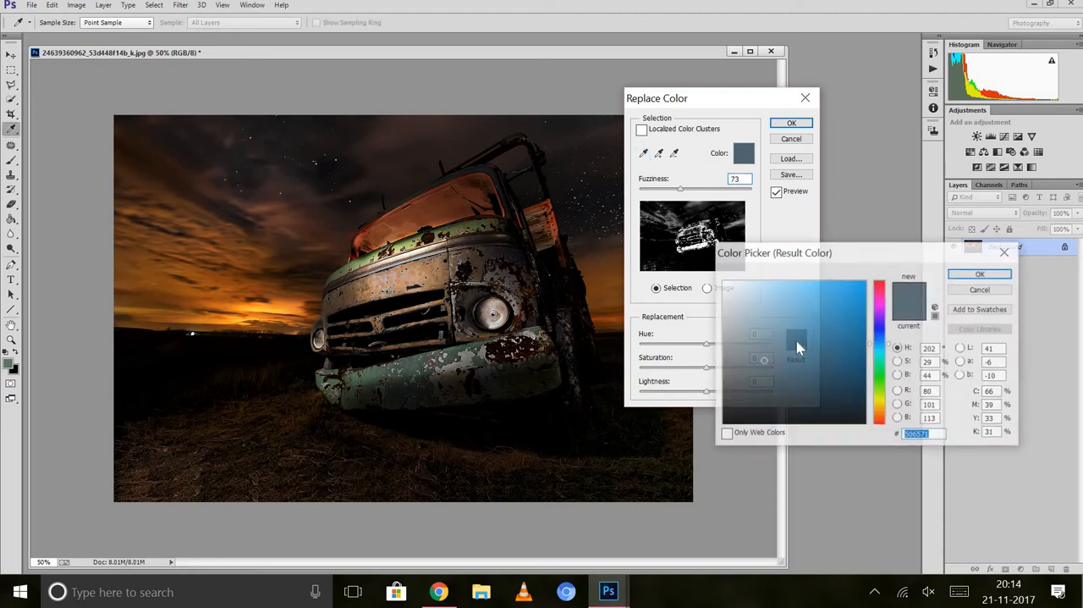
click(882, 289)
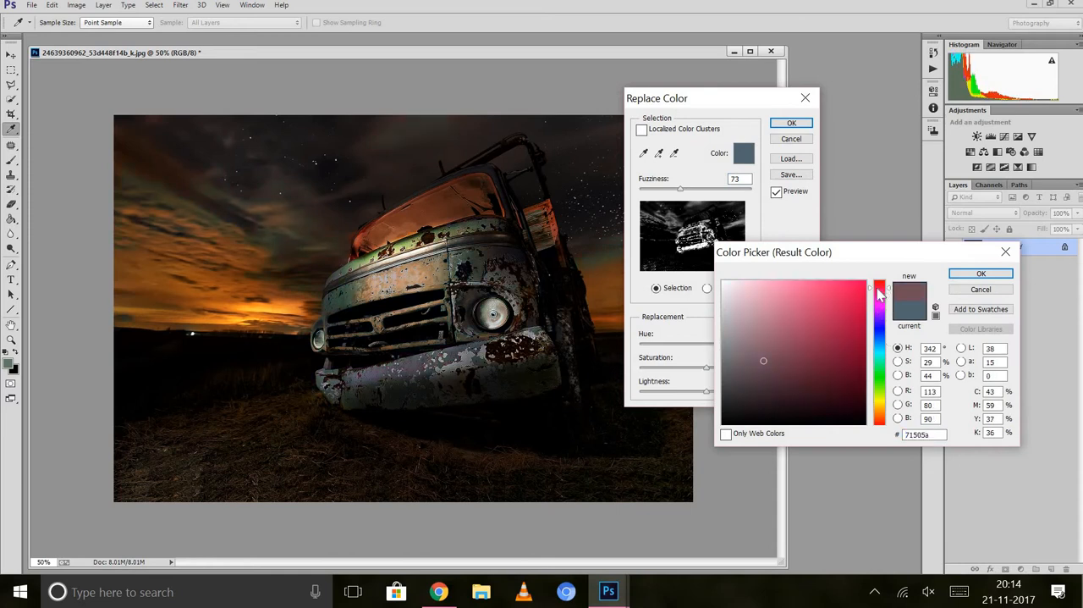
click(882, 399)
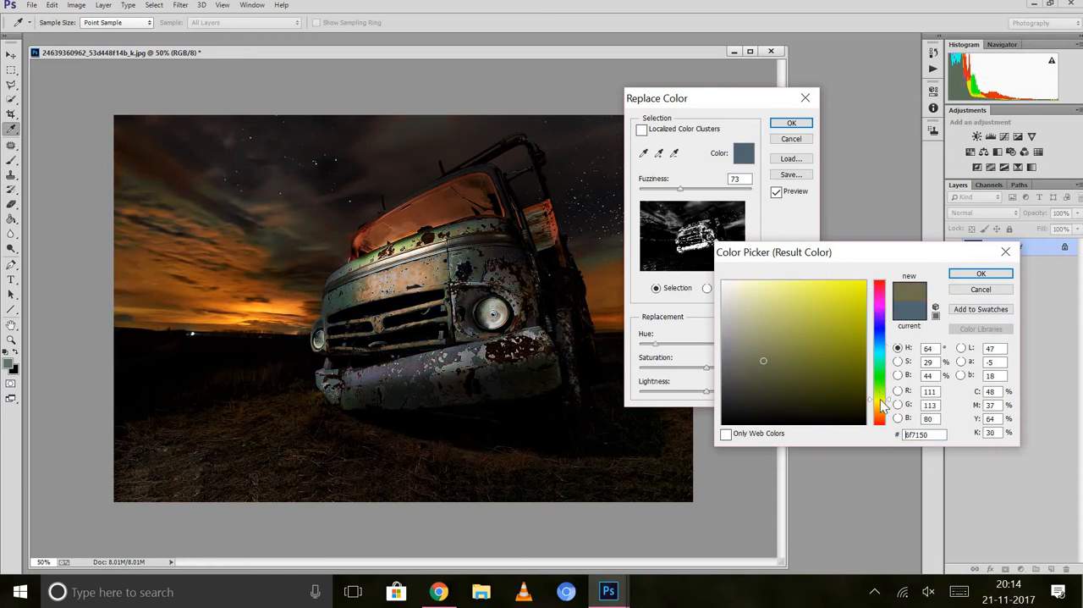
click(880, 419)
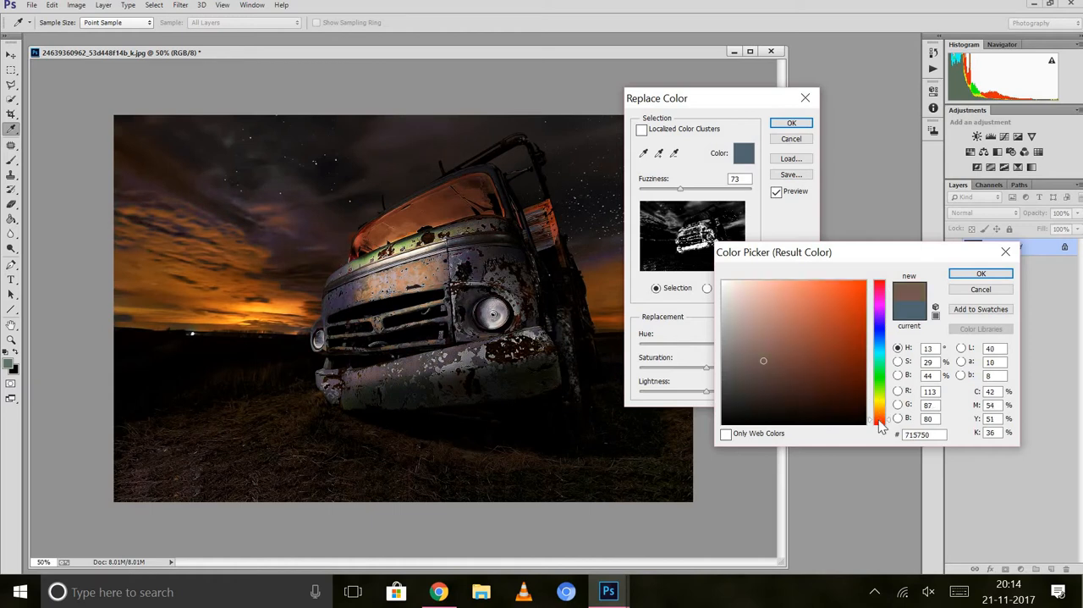
click(917, 313)
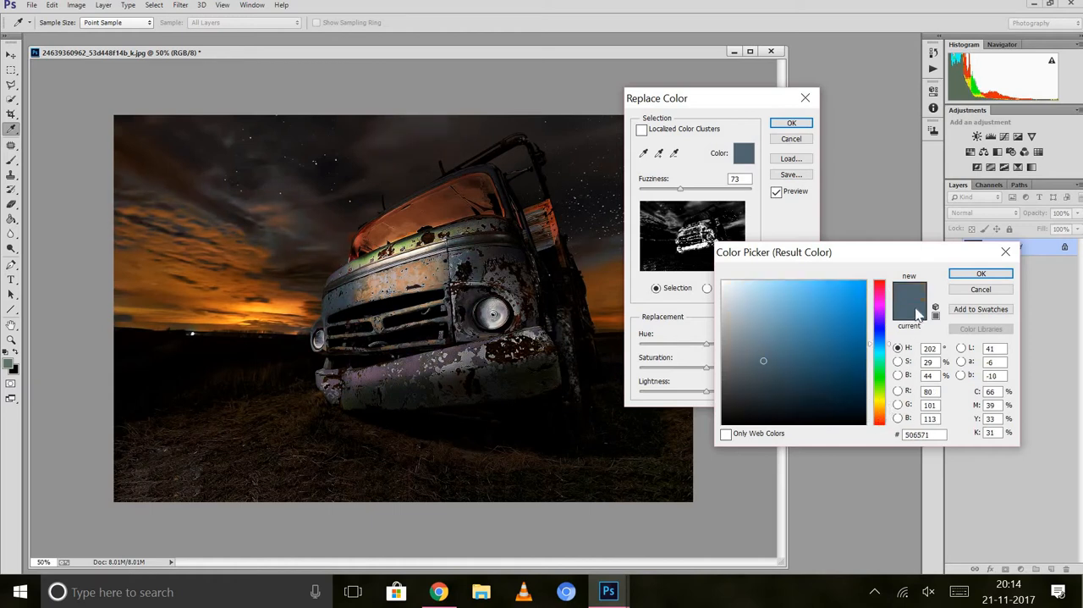
Replace the sampled bumper color with the dark blue result color 013756 and apply the change.
click(865, 330)
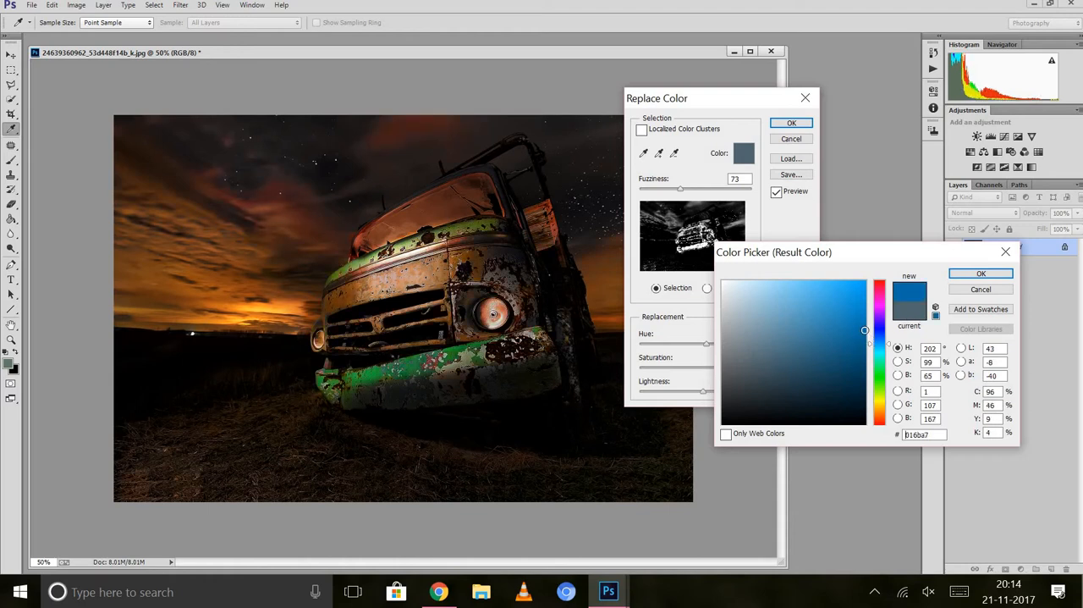
drag(865, 330, 864, 358)
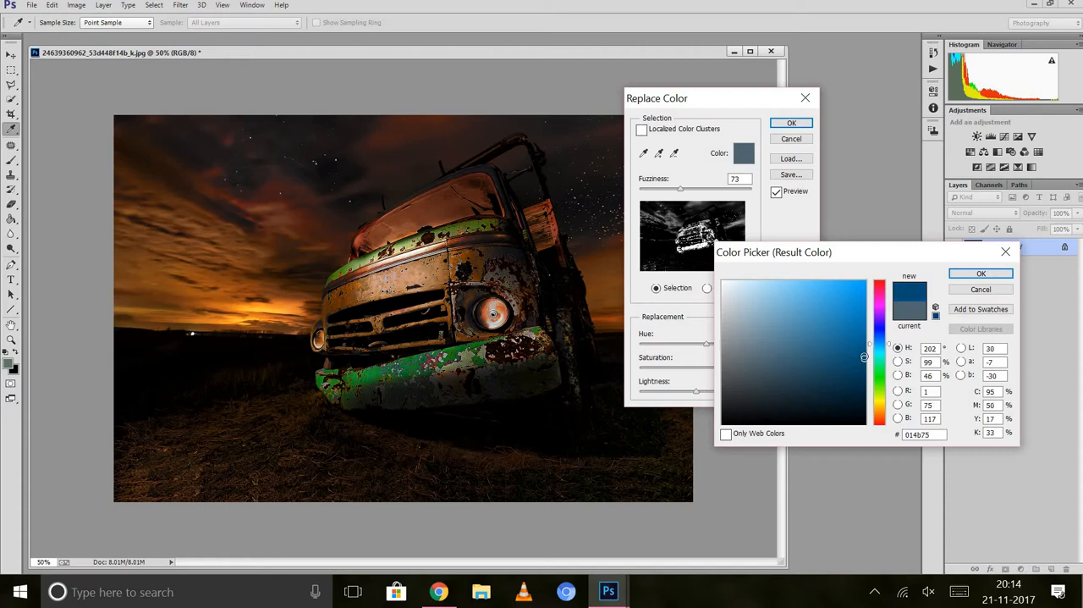
mouse_move(864, 319)
mouse_down()
mouse_move(865, 297)
mouse_move(864, 375)
mouse_up()
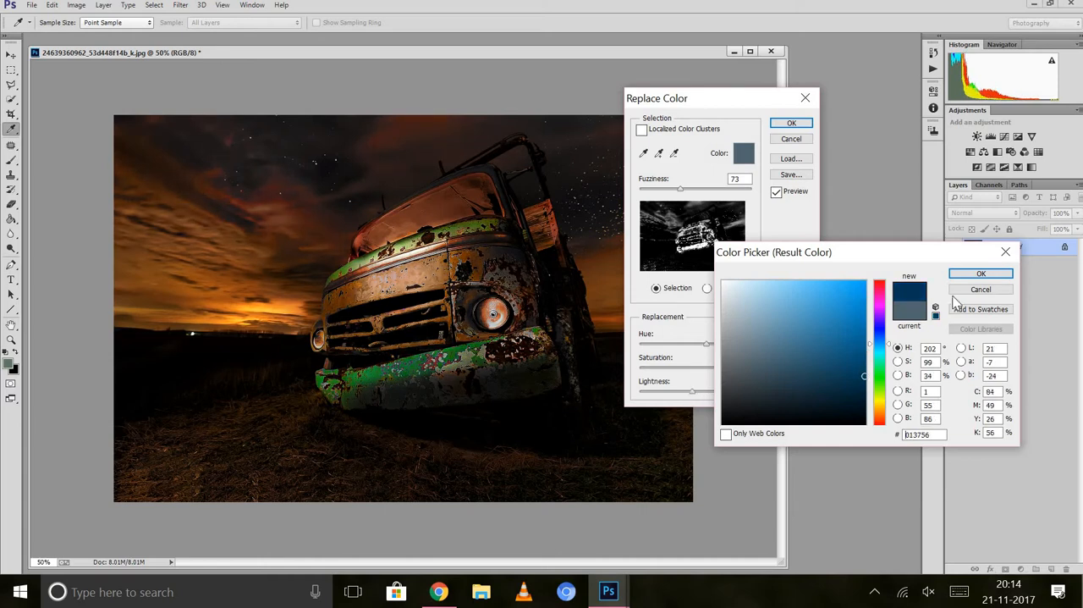
click(978, 274)
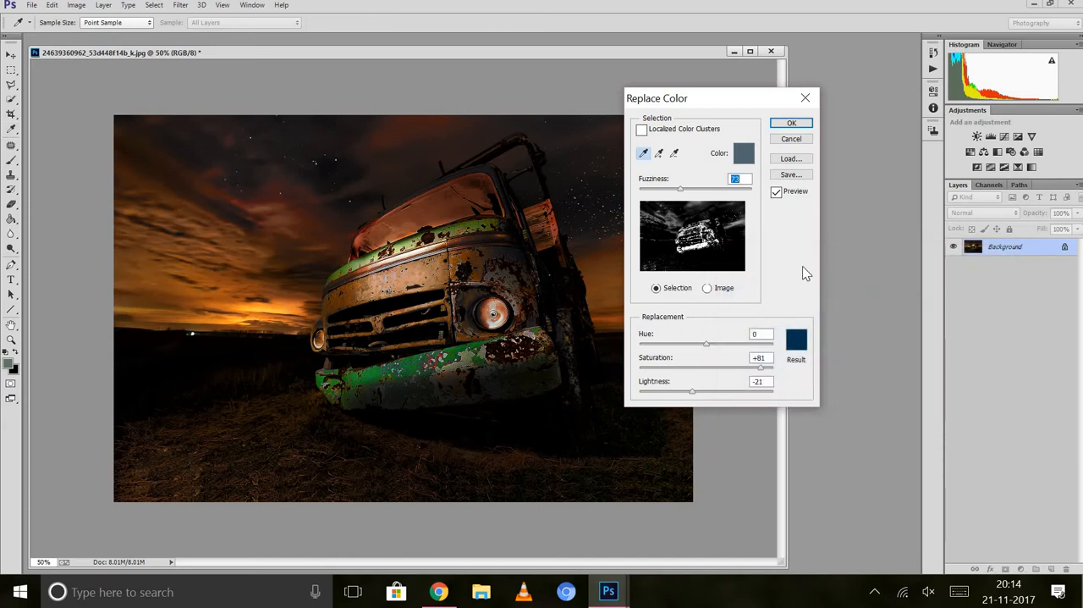
click(783, 125)
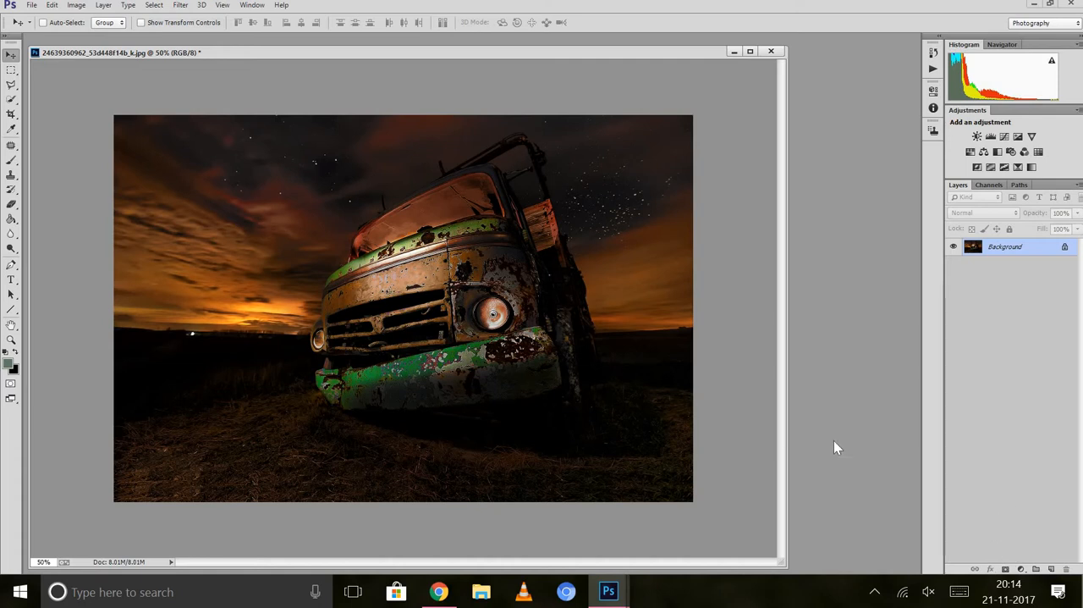
Add a Selective Color adjustment layer and, for Reds, set cyan to -8%, lower magenta and raise yellow slightly.
click(1021, 570)
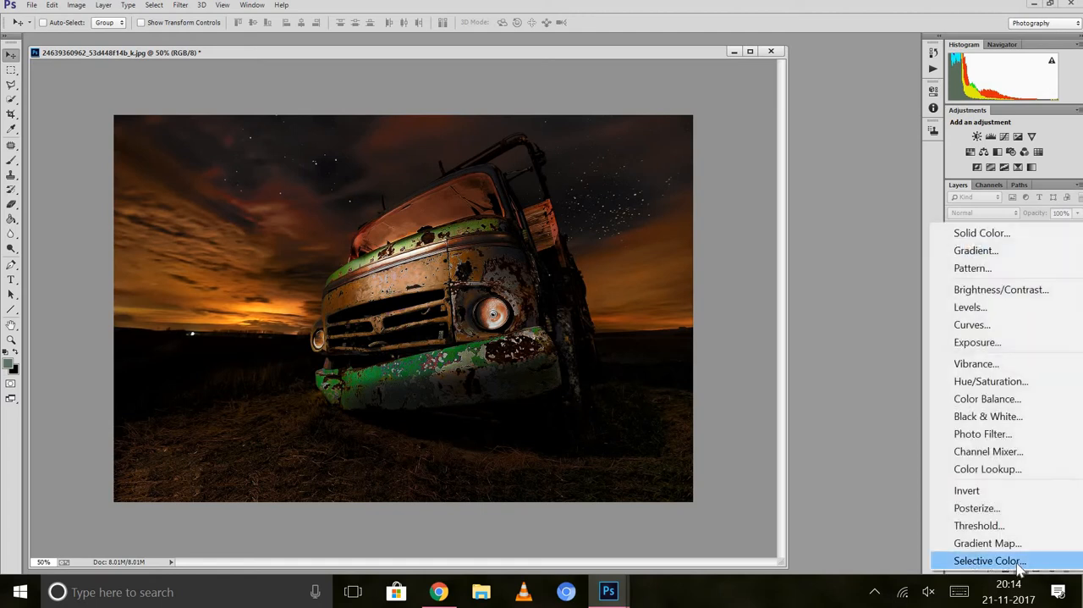
click(1019, 561)
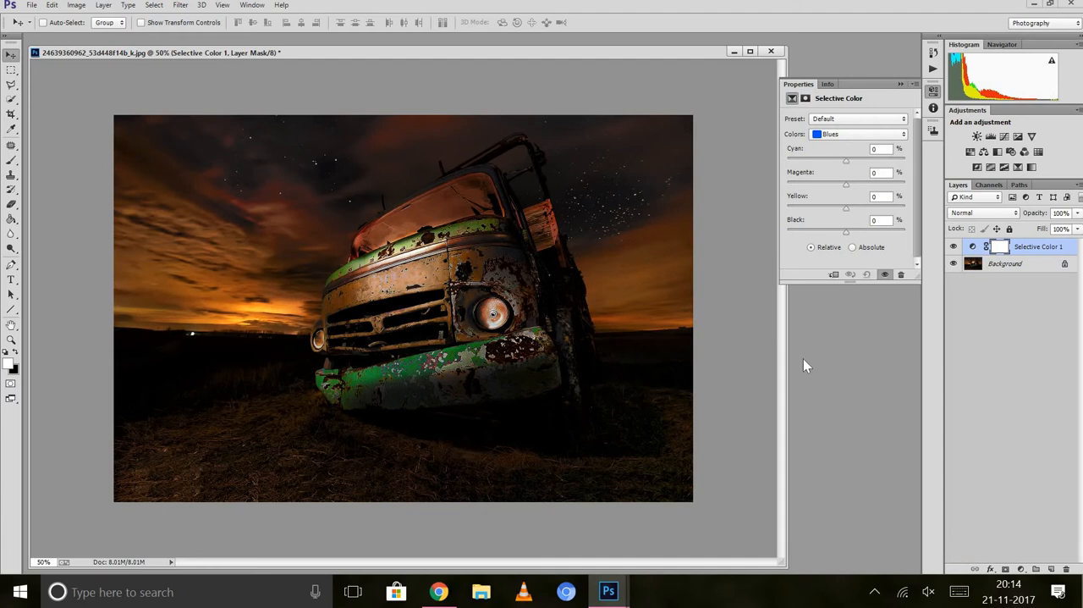
click(833, 135)
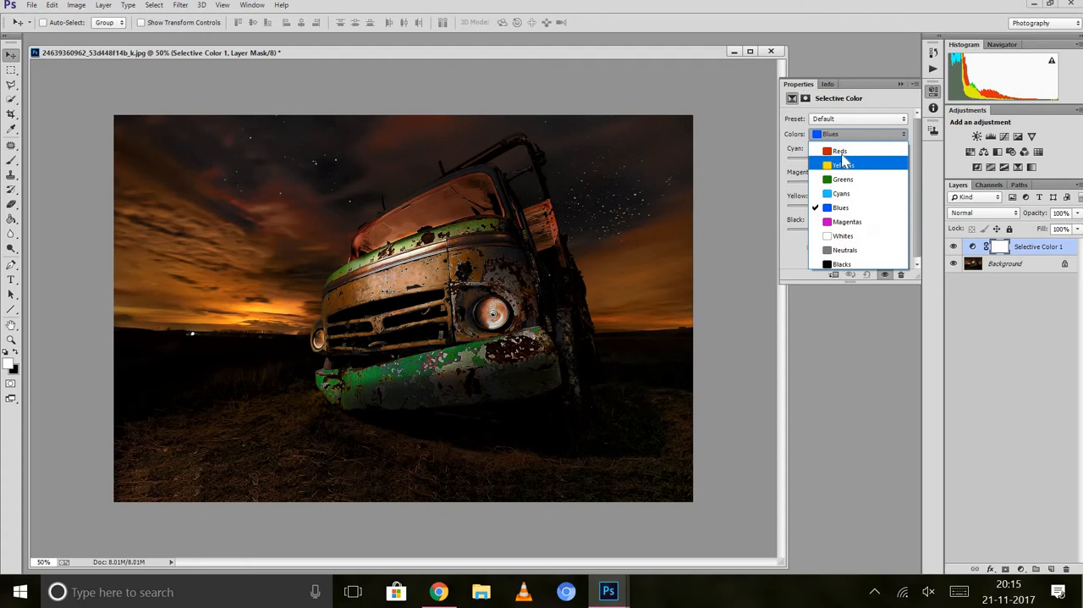
click(840, 151)
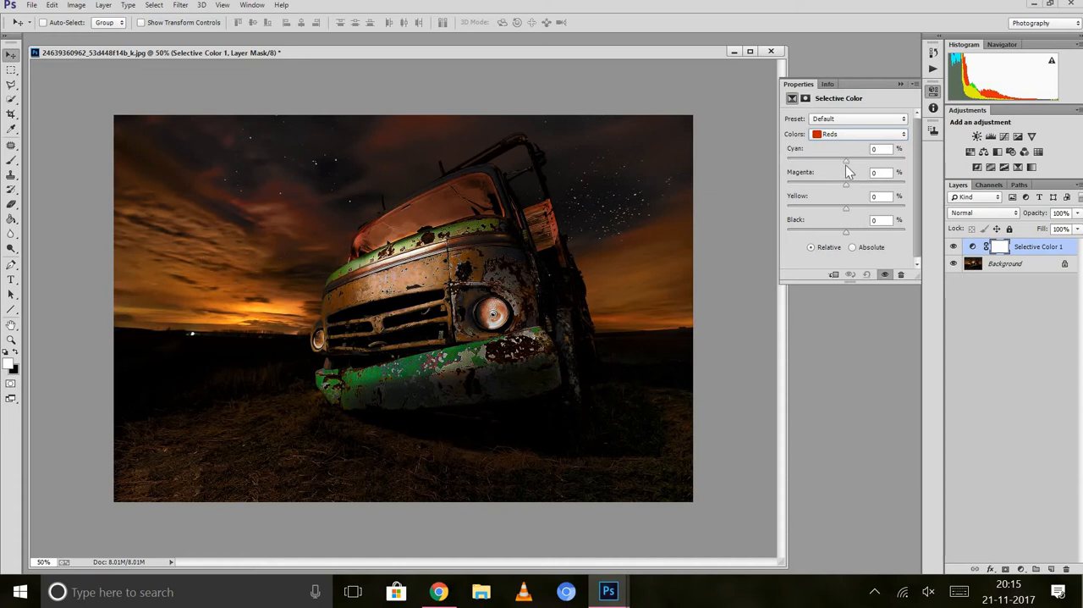
drag(846, 160, 980, 162)
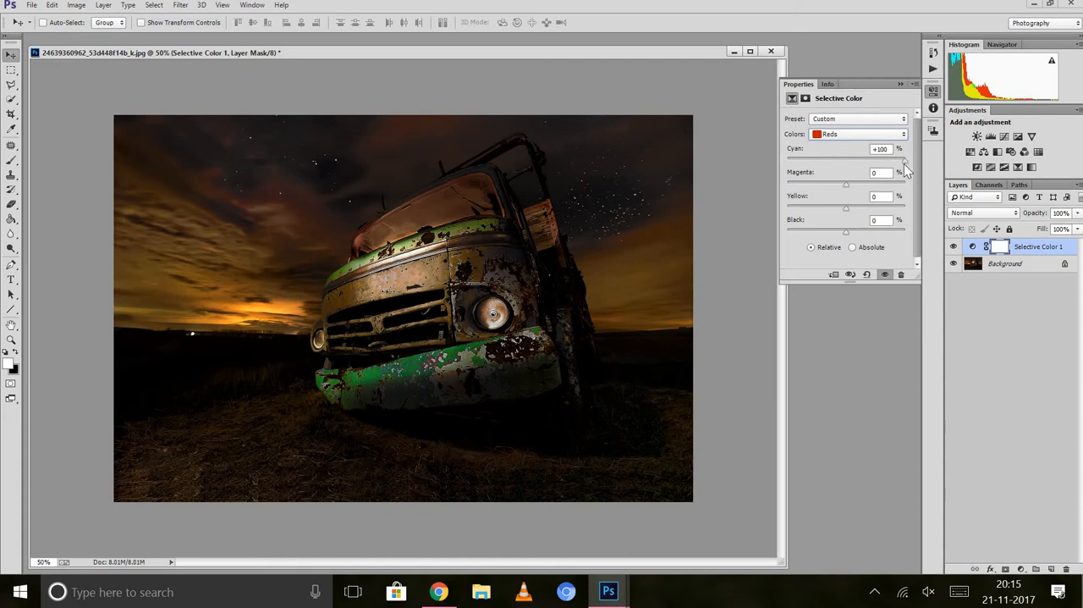
drag(904, 163, 841, 174)
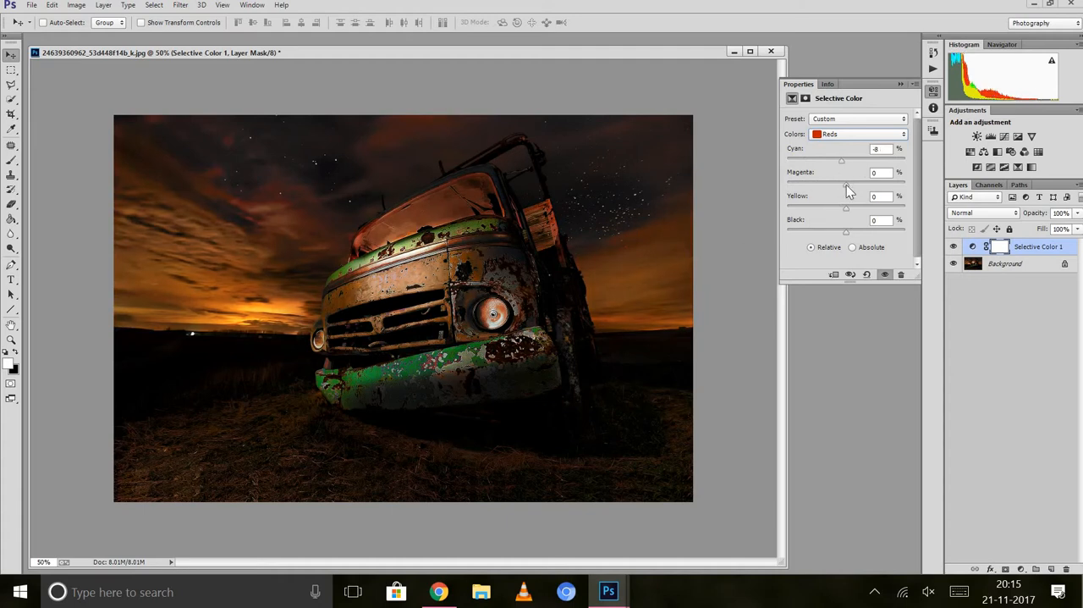
drag(860, 184, 833, 189)
drag(862, 208, 854, 208)
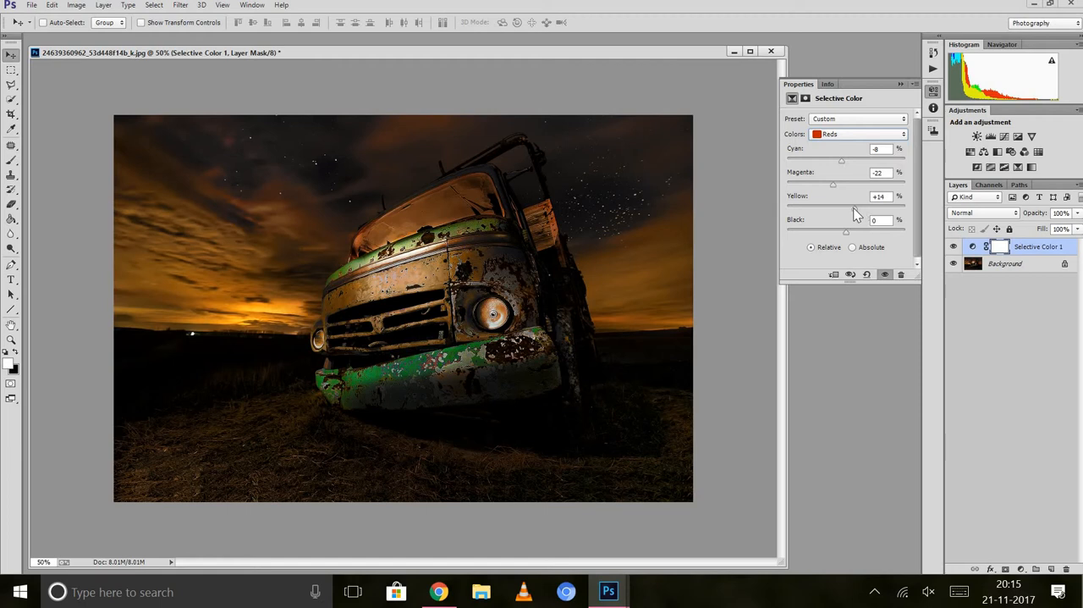
Raise magenta slightly for the Yellows in the Selective Color adjustment.
click(844, 135)
click(844, 166)
mouse_move(846, 184)
mouse_down()
mouse_move(822, 184)
mouse_move(857, 184)
mouse_up()
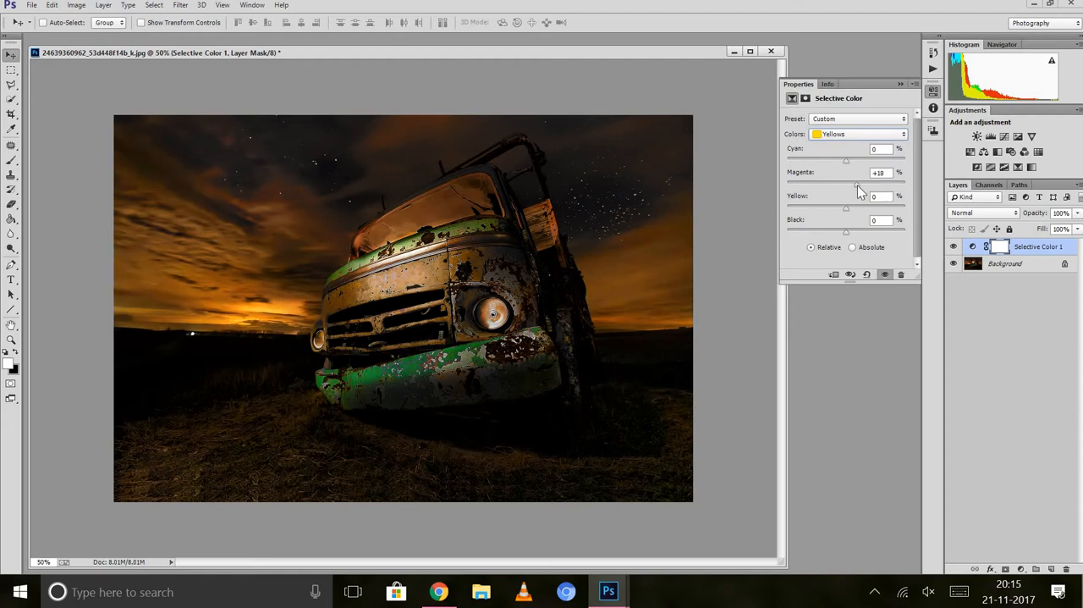
Set the Greens in the Selective Color adjustment to +100% cyan and +76% yellow.
click(847, 134)
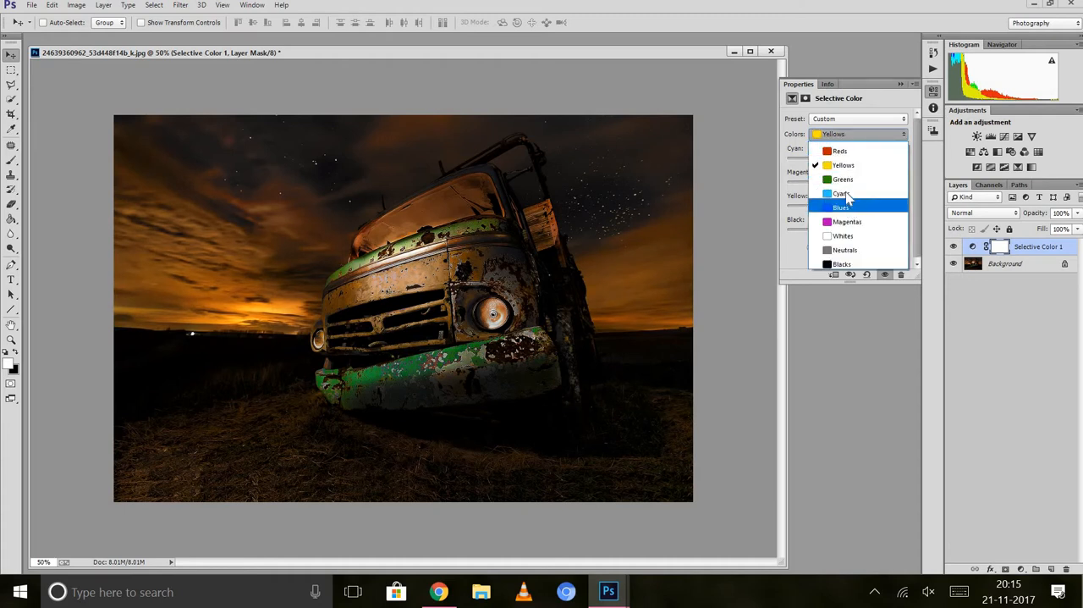
click(843, 180)
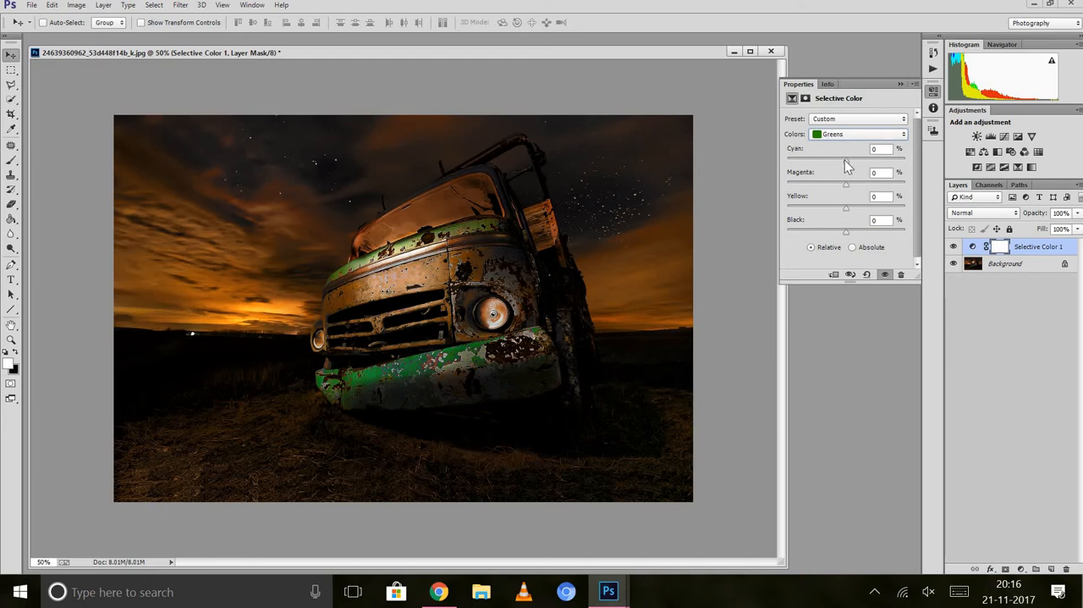
drag(849, 160, 911, 174)
drag(847, 207, 890, 208)
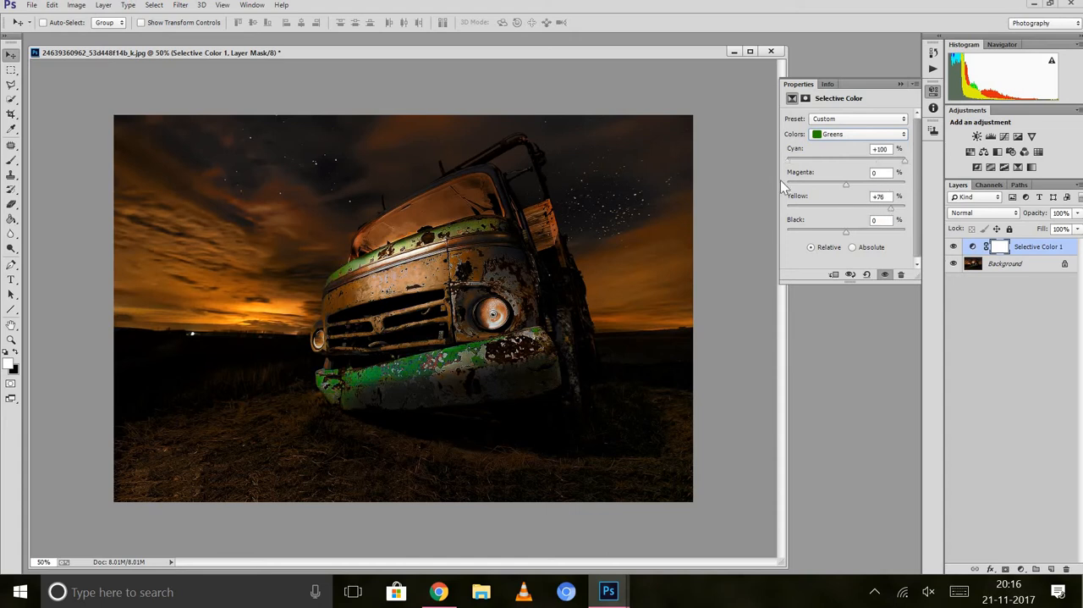
Raise magenta and cyan to their maximum for the Magentas in the Selective Color adjustment.
click(835, 136)
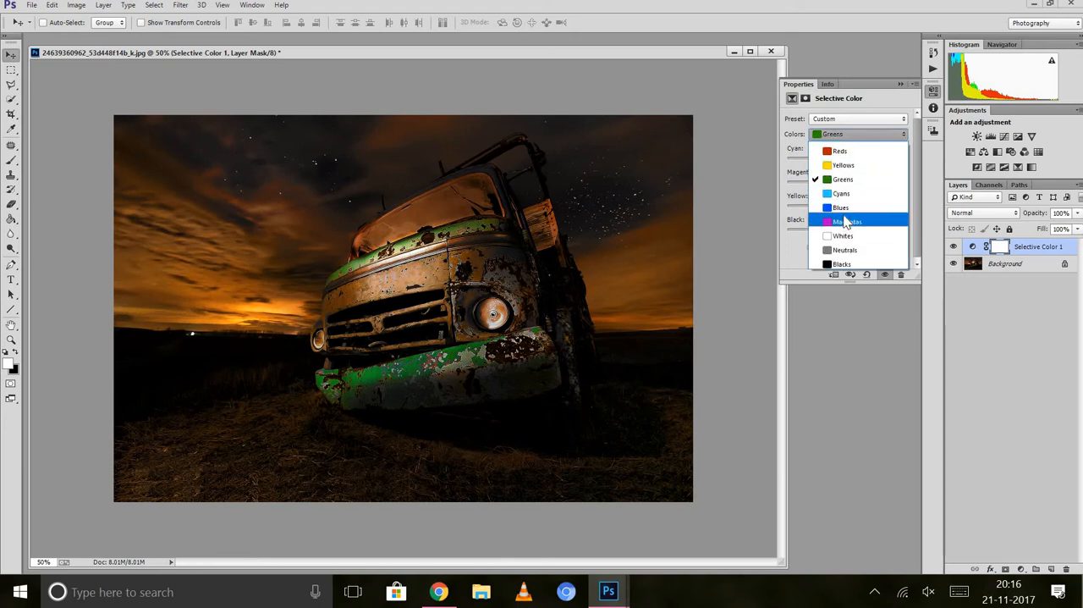
click(843, 220)
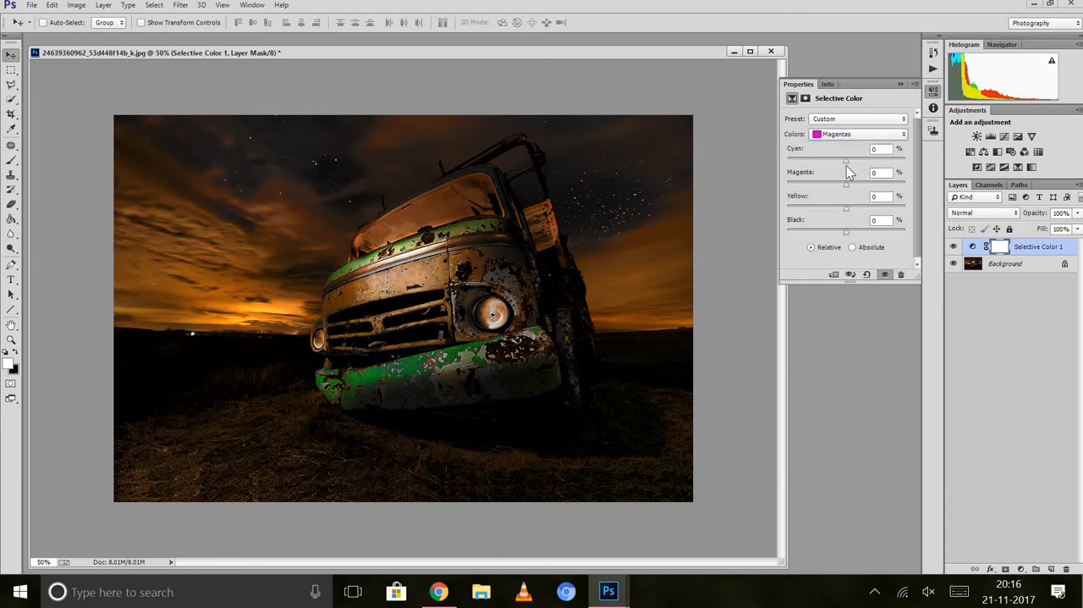
drag(847, 184, 916, 179)
drag(848, 162, 930, 158)
Raise cyan close to its maximum and magenta to its maximum for the Blues in the Selective Color adjustment.
click(843, 137)
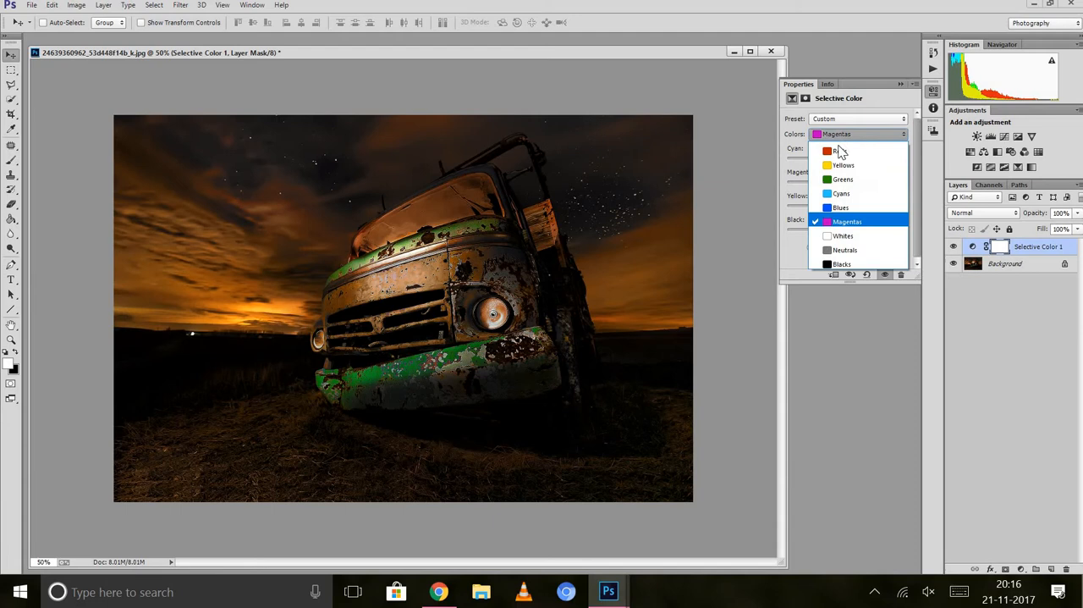
click(841, 207)
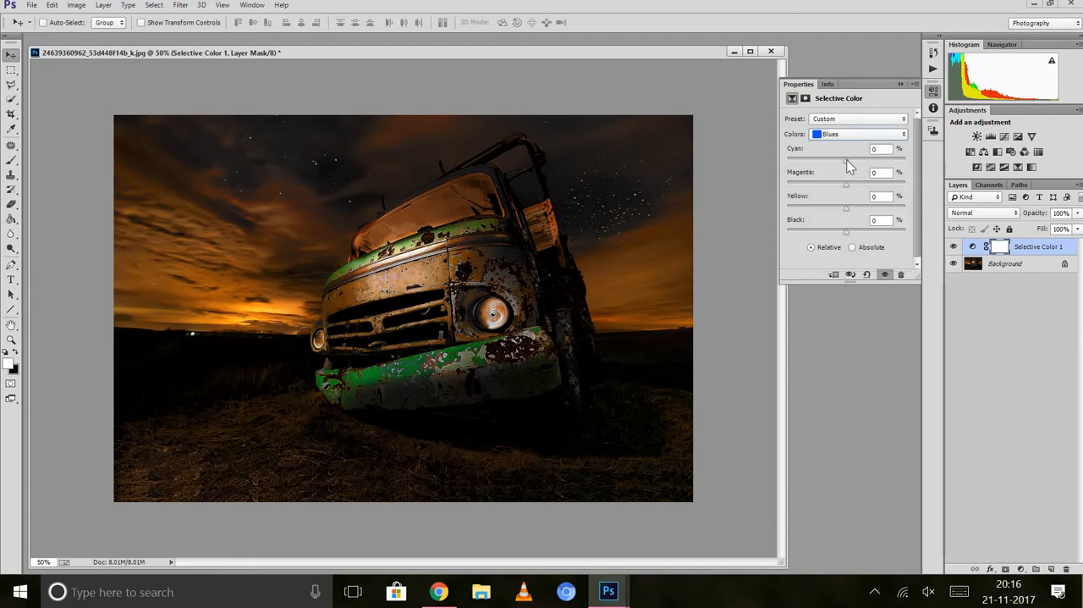
drag(847, 160, 901, 160)
drag(846, 184, 926, 179)
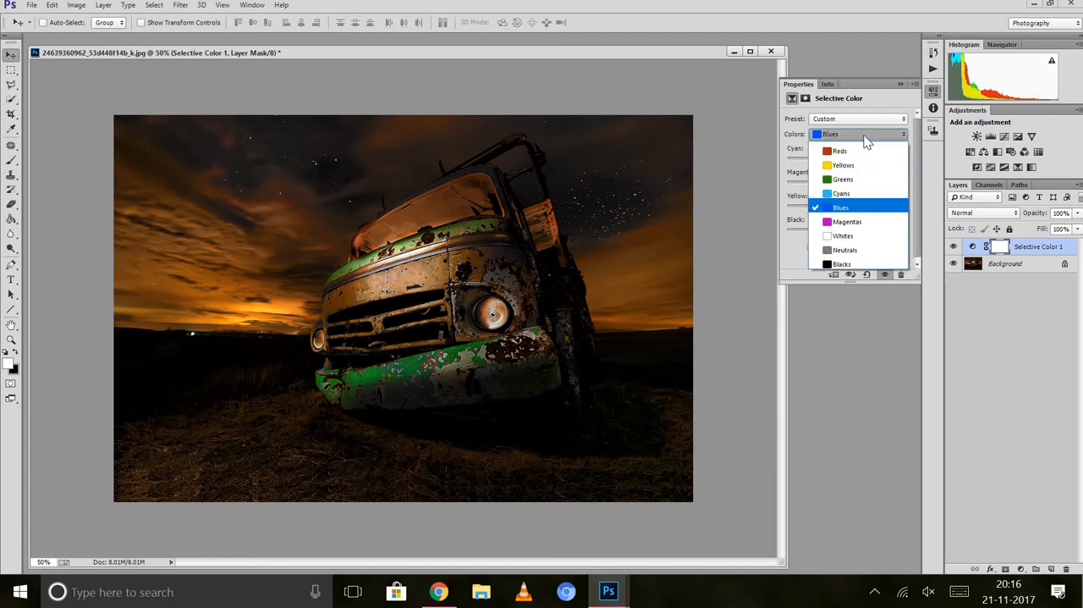
Lower black to its minimum for the Whites and collapse the Selective Color settings.
click(849, 235)
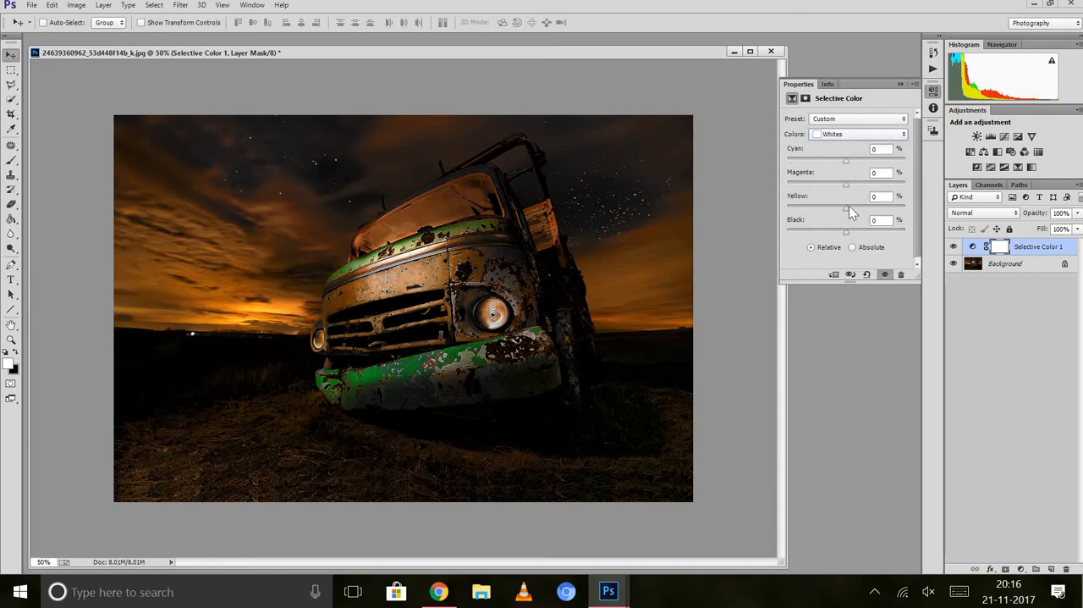
drag(847, 232, 764, 246)
click(901, 83)
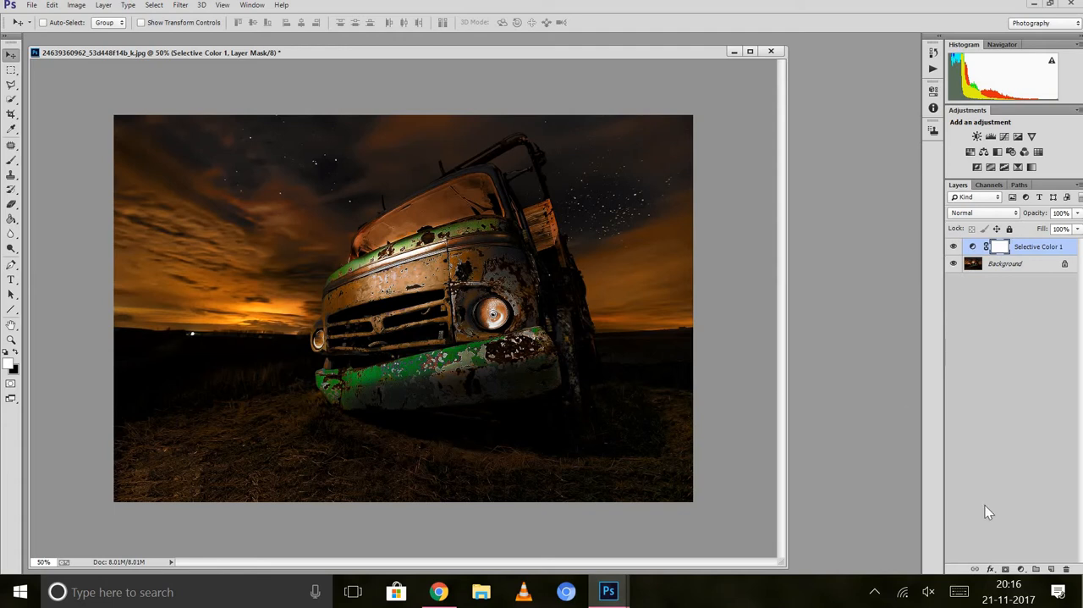
Toggle the Selective Color layer's visibility off and on to compare the photo with and without the adjustment.
click(954, 247)
click(954, 246)
click(954, 246)
click(953, 246)
Save the image to the Desktop as a JPEG named "haunted places1", accepting the JPEG options.
key(ctrl+shift+s)
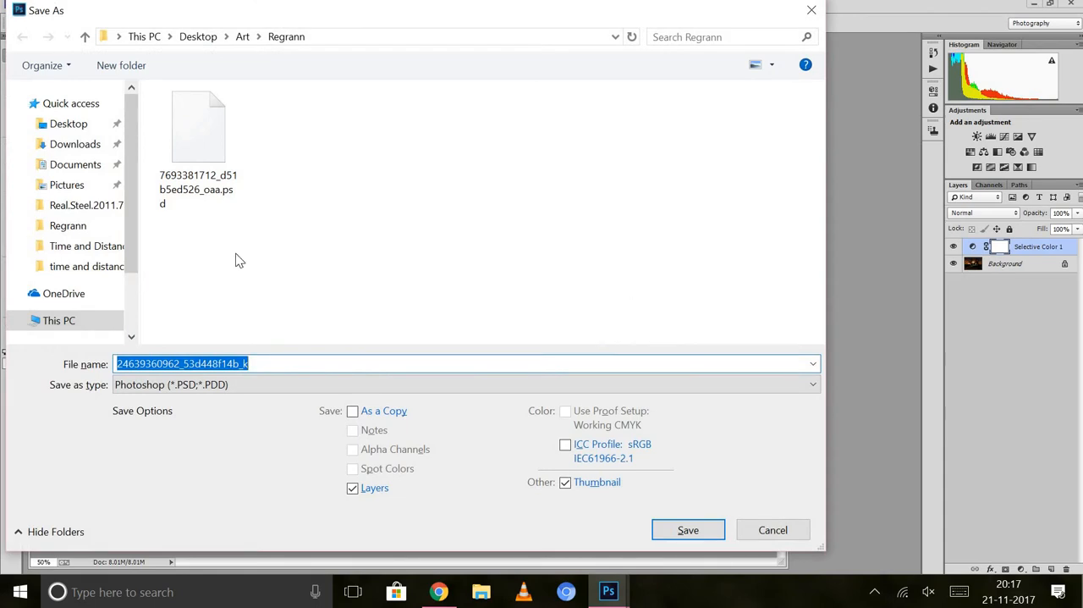
click(87, 132)
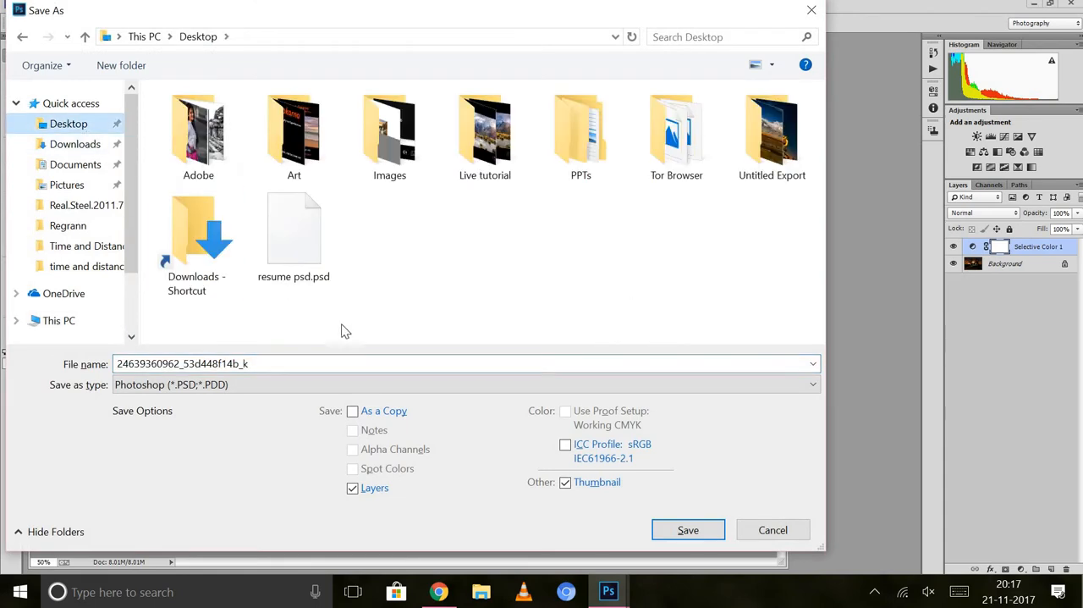
double_click(286, 365)
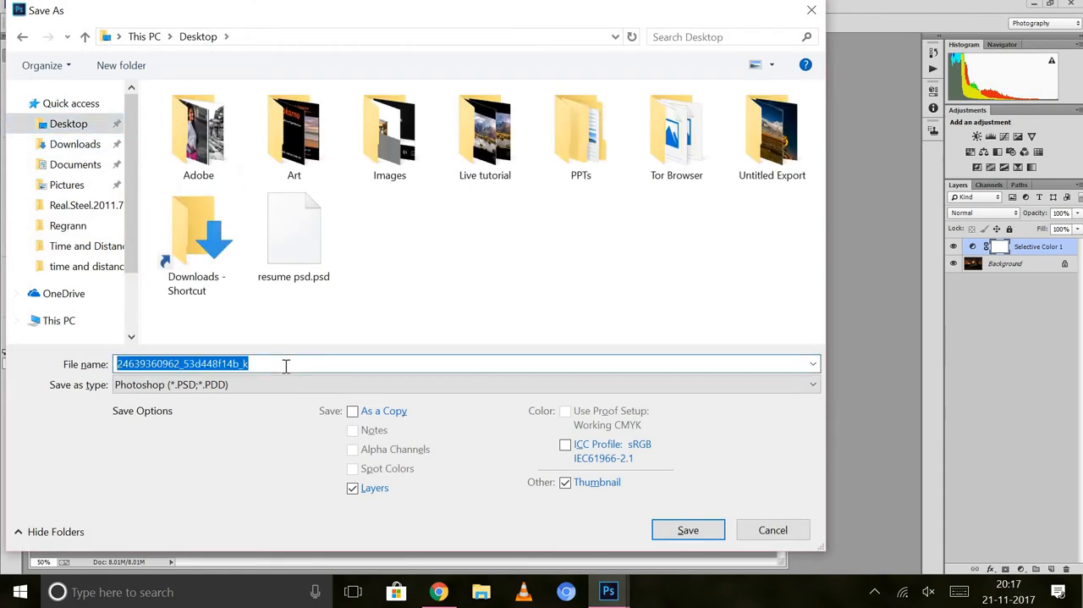
text(haun)
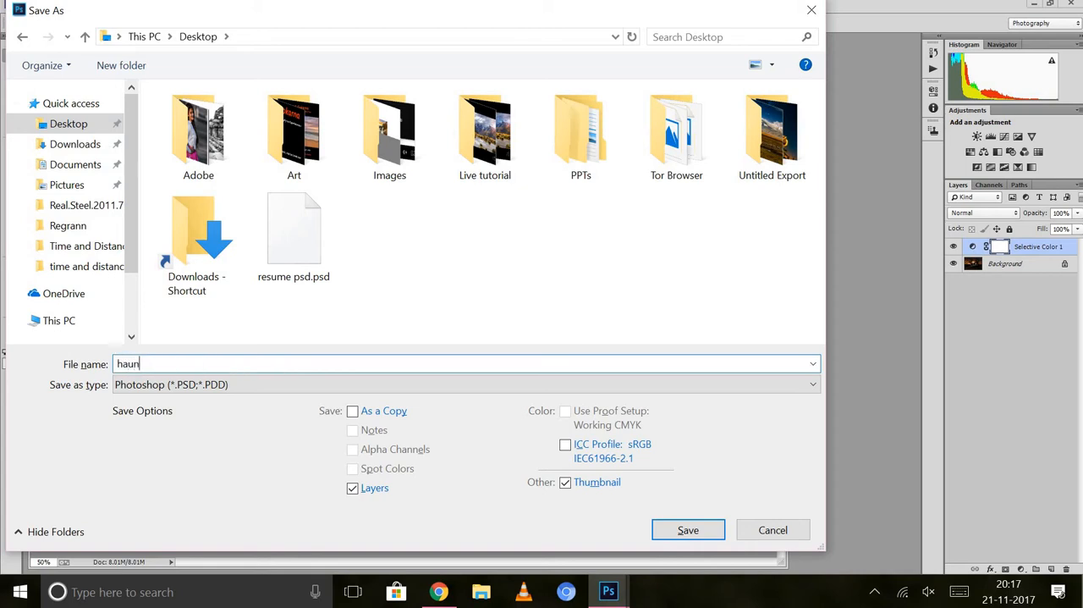
text(ted places1)
key(Tab)
key(j)
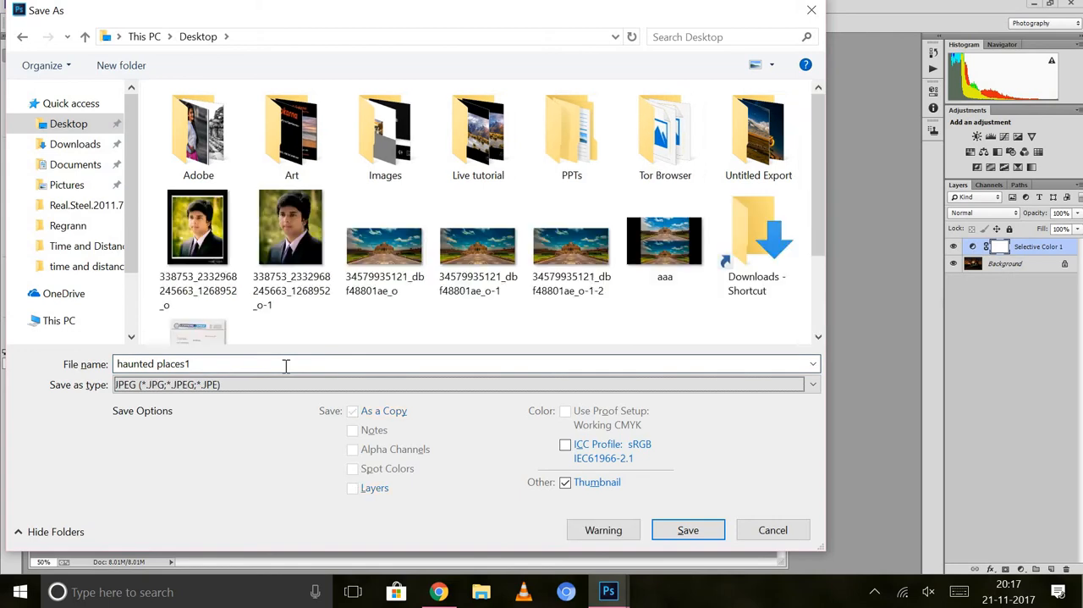
key(Return)
key(Return)
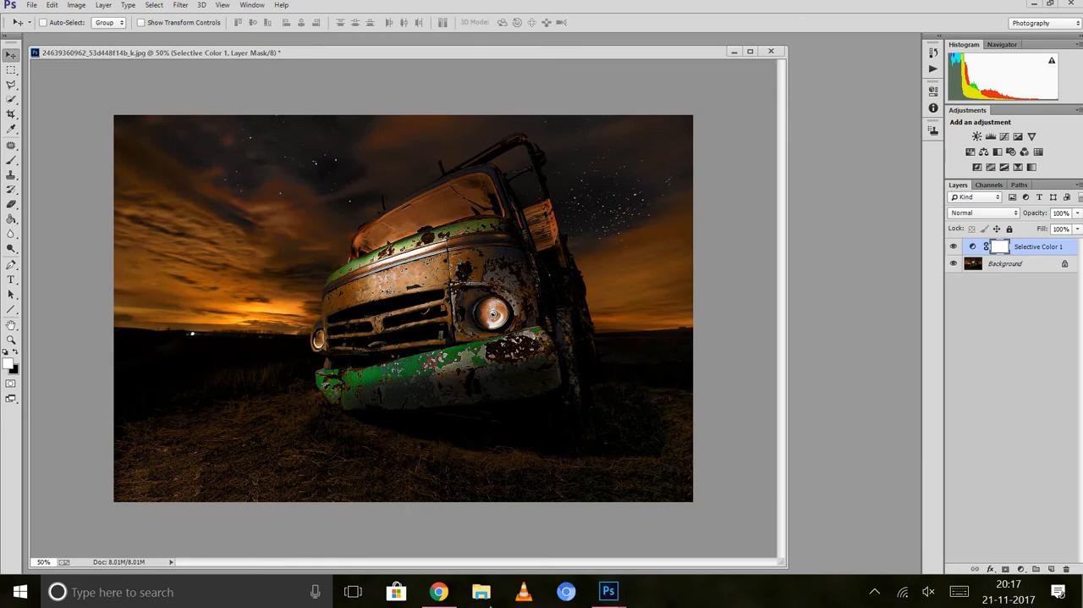
Switch to Lightroom by launching LightroomPortable from the Adobe Photoshop Lightroom 6.5 folder in Downloads.
click(483, 597)
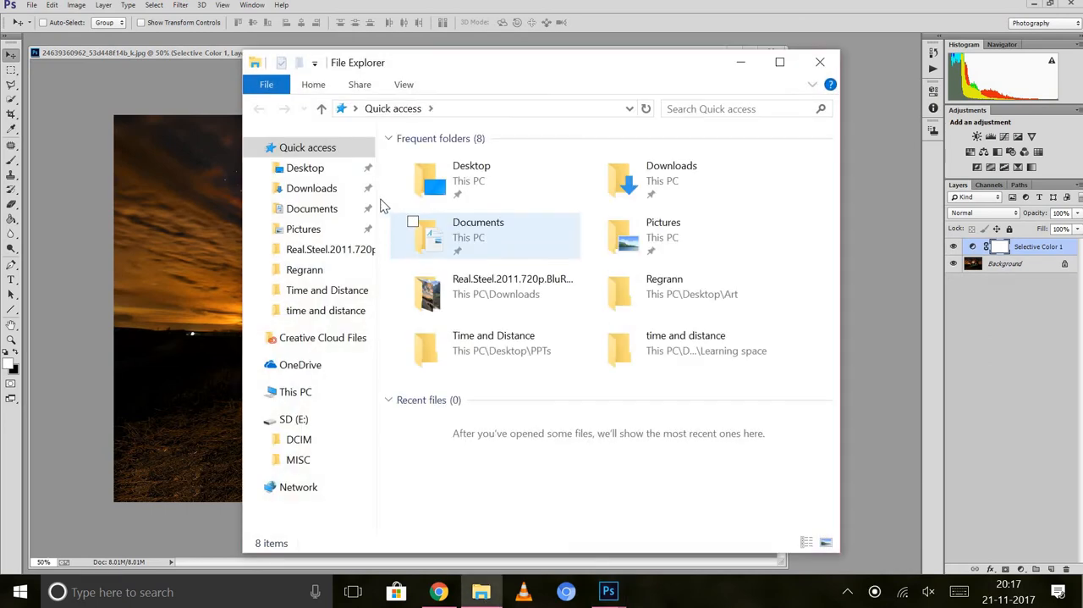
click(335, 197)
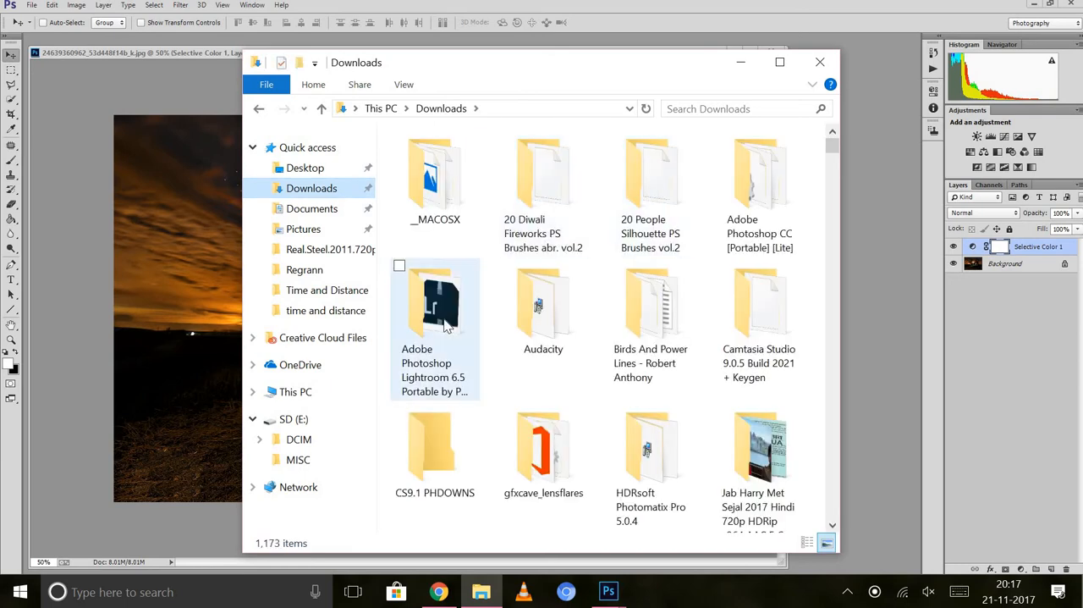
double_click(471, 307)
double_click(444, 165)
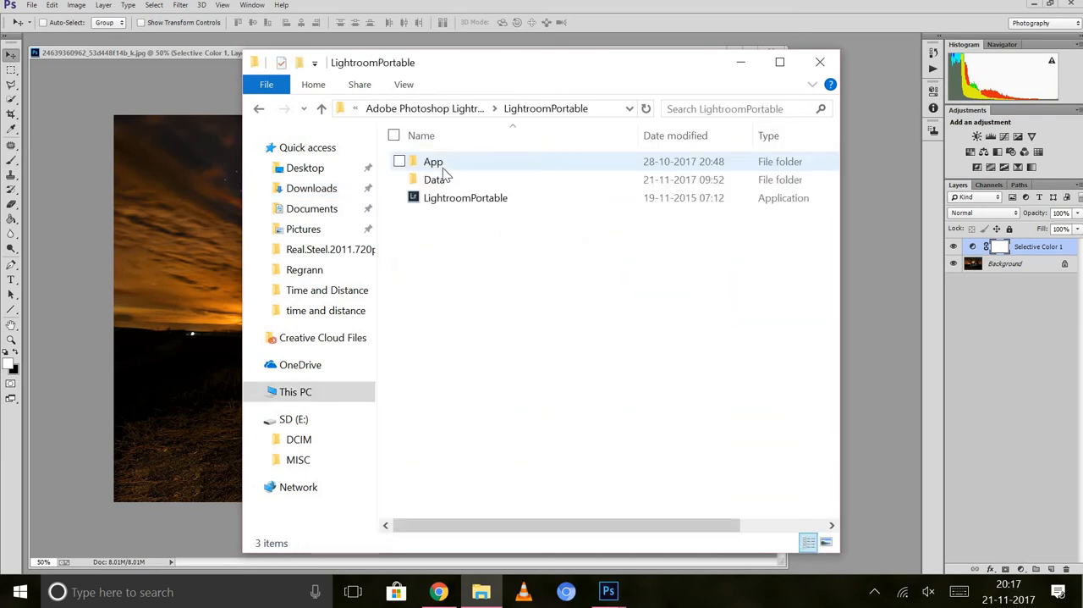
double_click(461, 199)
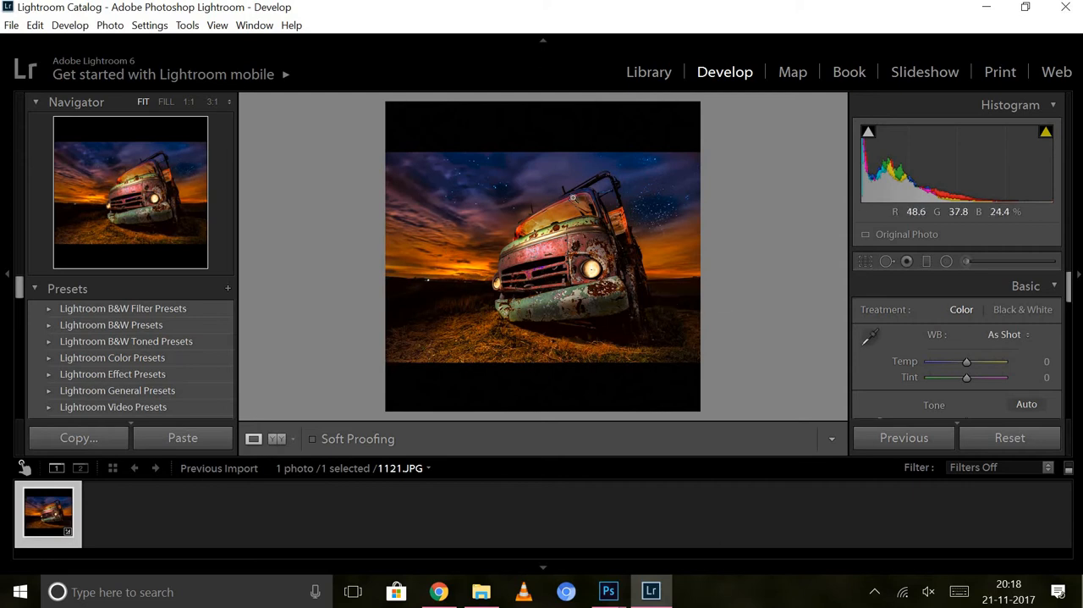
Import only "haunted places1.JPG" from the Desktop into the Lightroom library.
click(649, 73)
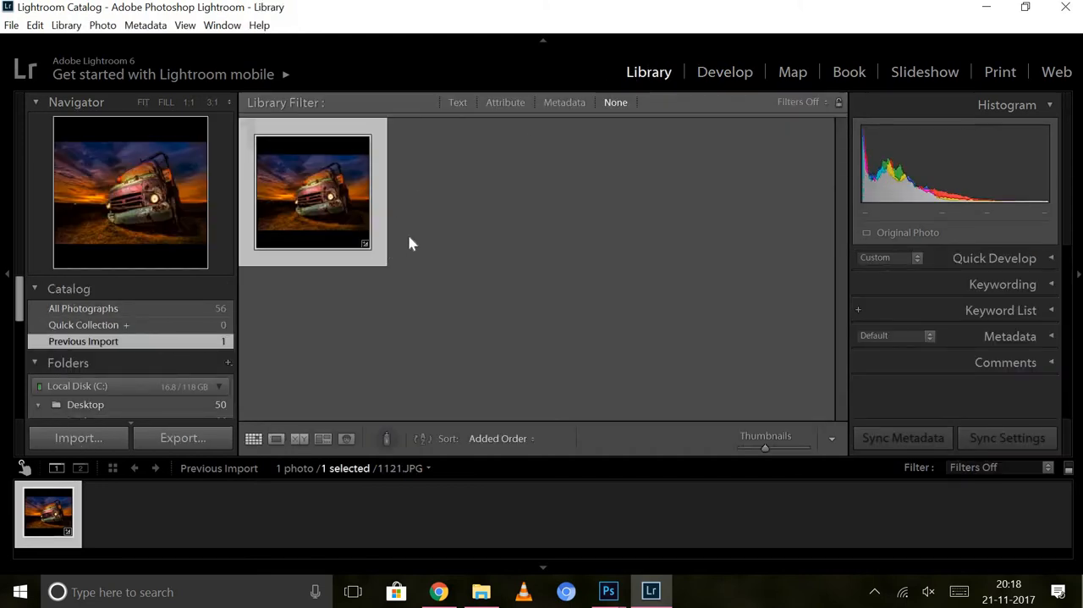
key(ctrl+shift+i)
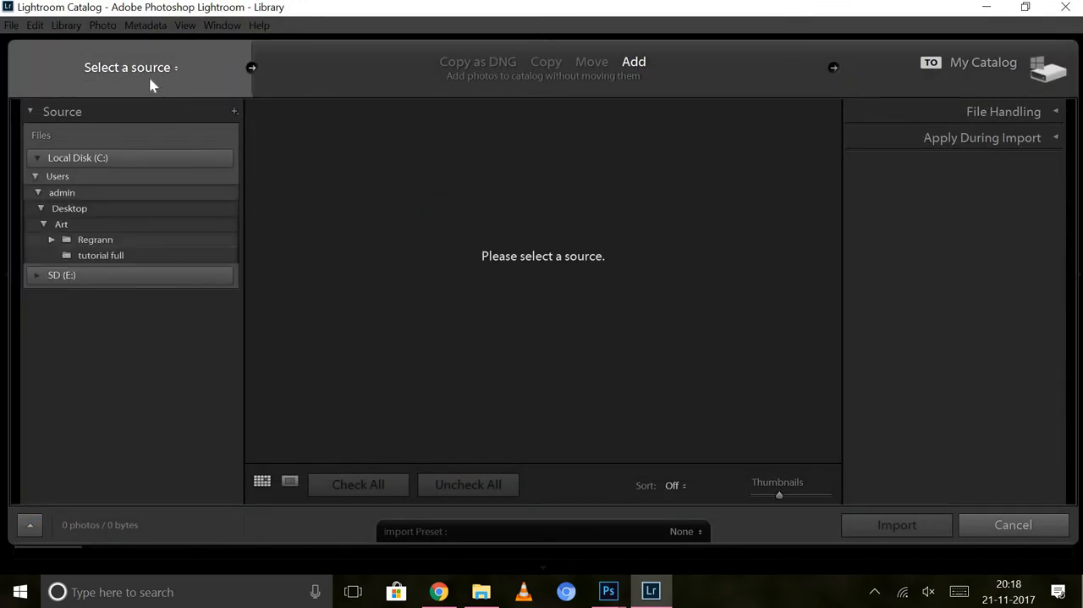
click(149, 78)
click(140, 126)
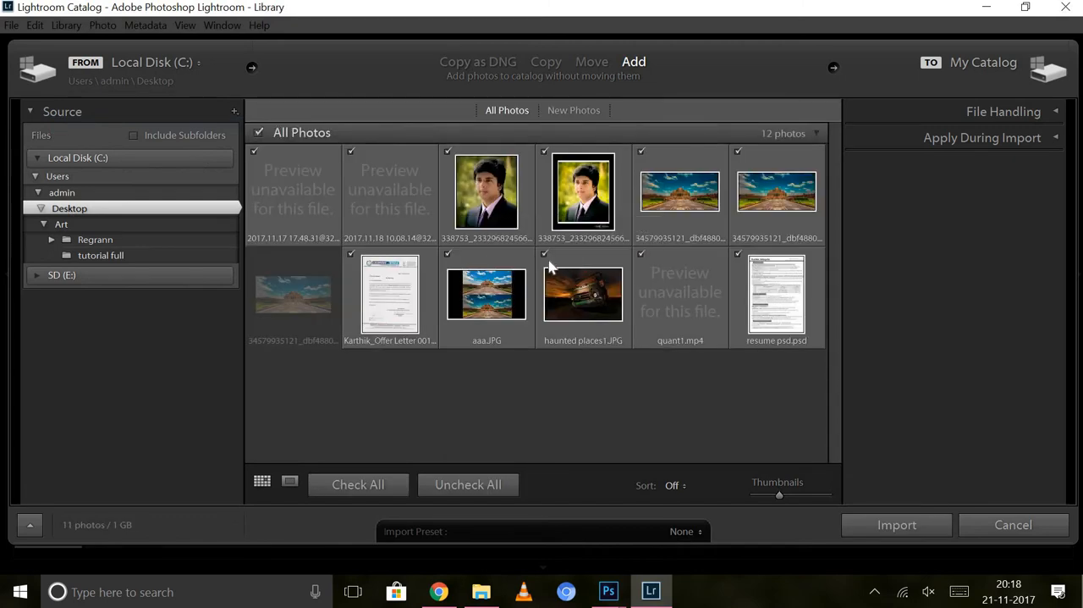
click(484, 483)
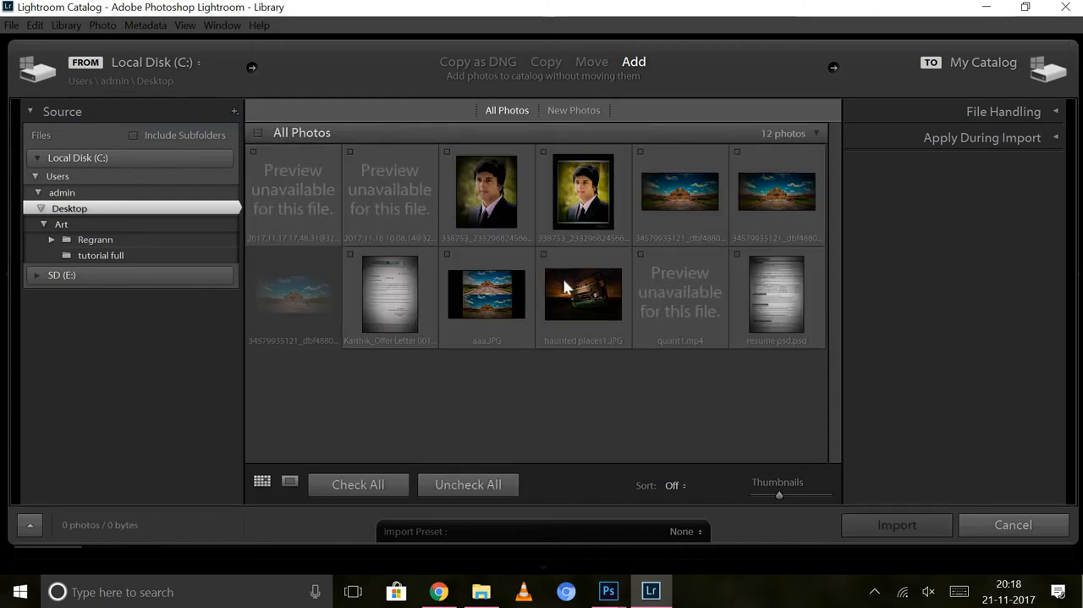
click(544, 253)
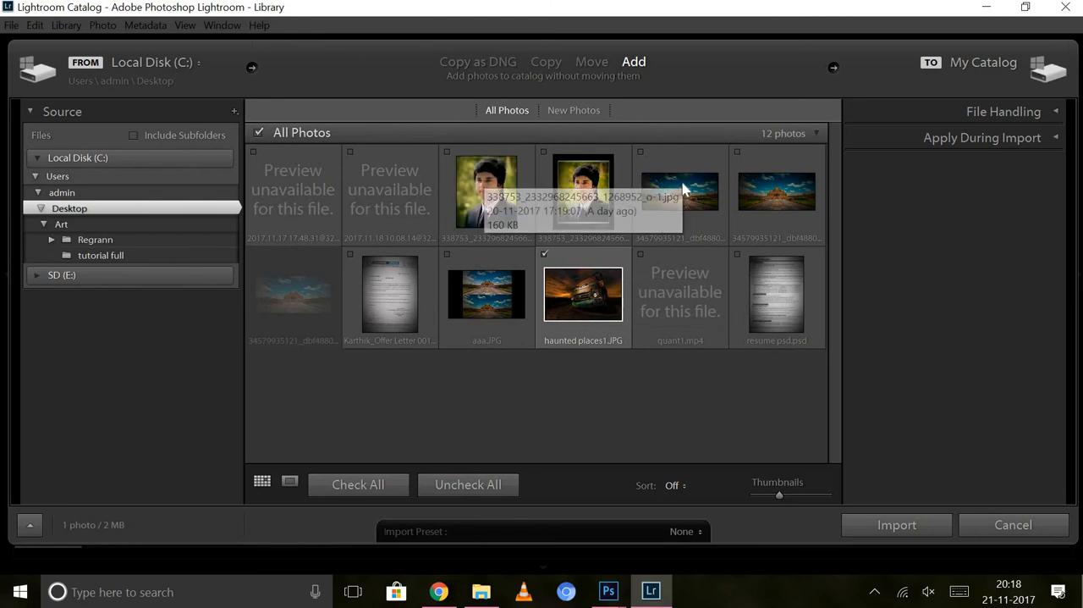
click(905, 524)
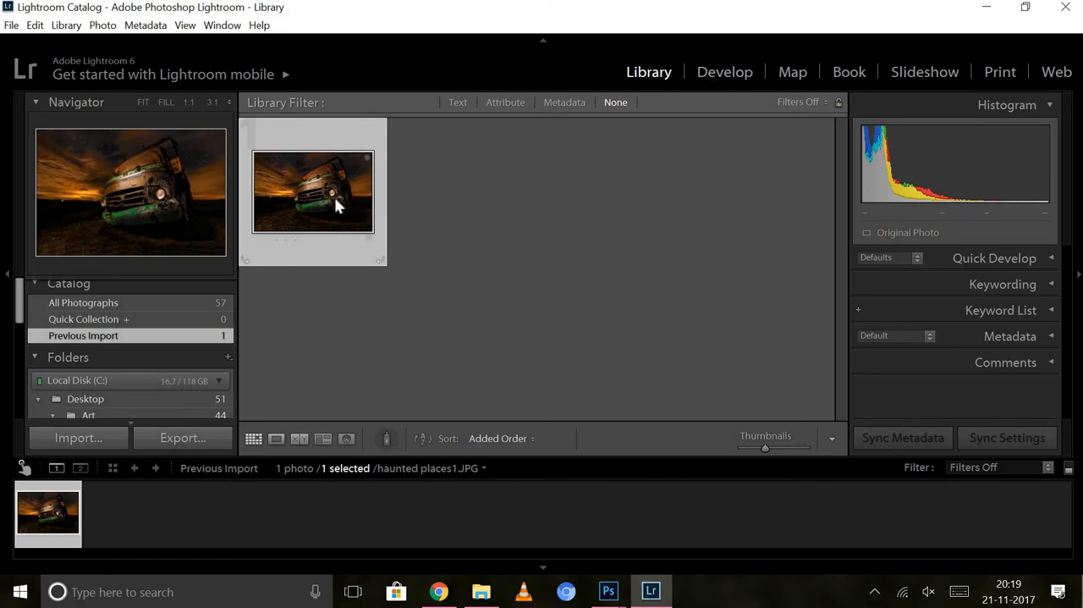
Develop the imported photo with Highlights at -53, Shadows at +19, Whites at +53 and Blacks at -13.
click(707, 74)
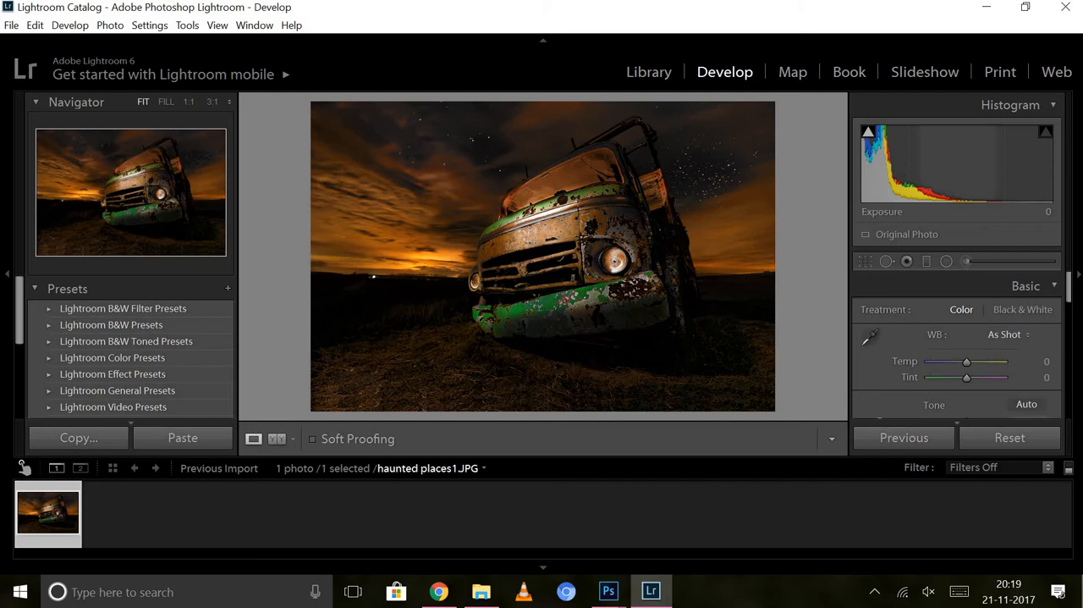
drag(1070, 286, 1070, 314)
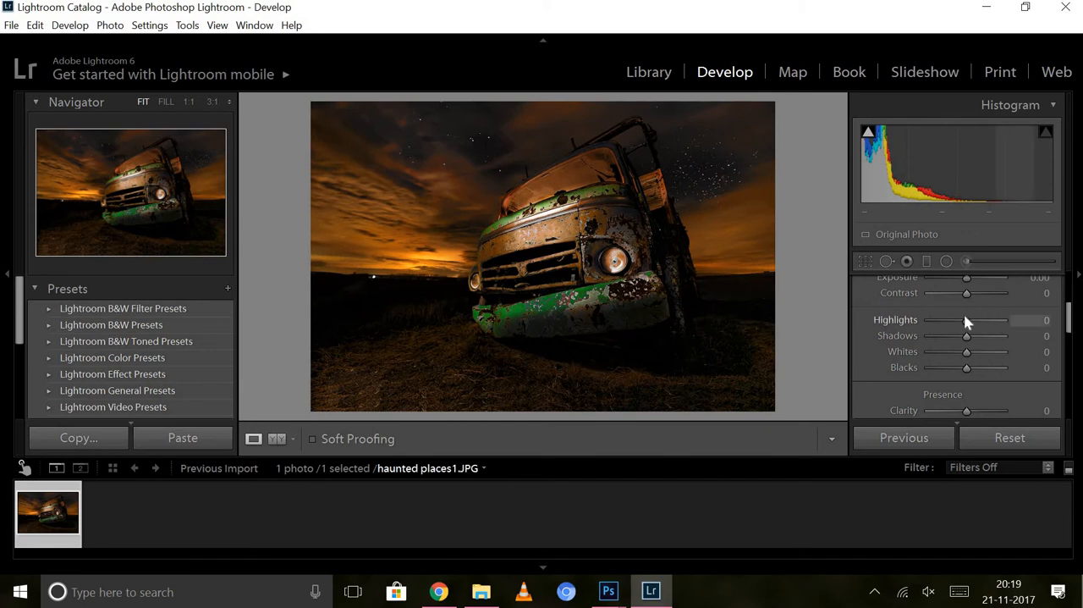
mouse_move(967, 320)
mouse_down()
mouse_move(911, 334)
mouse_move(946, 324)
mouse_move(936, 323)
mouse_move(1005, 338)
mouse_move(948, 327)
mouse_up()
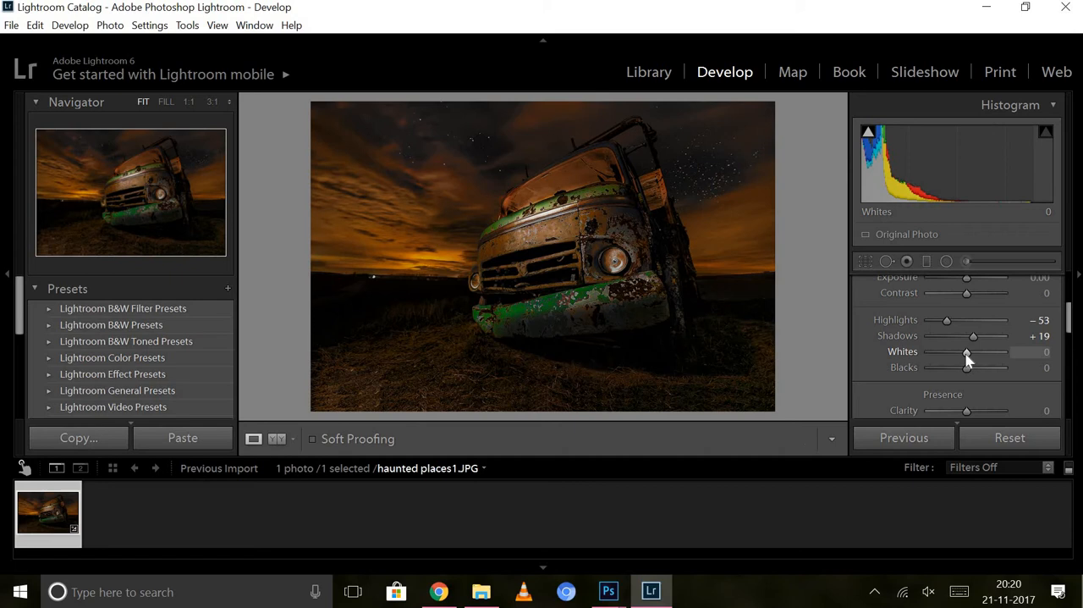
mouse_move(966, 354)
mouse_down()
mouse_move(984, 356)
mouse_move(956, 376)
mouse_move(986, 356)
mouse_up()
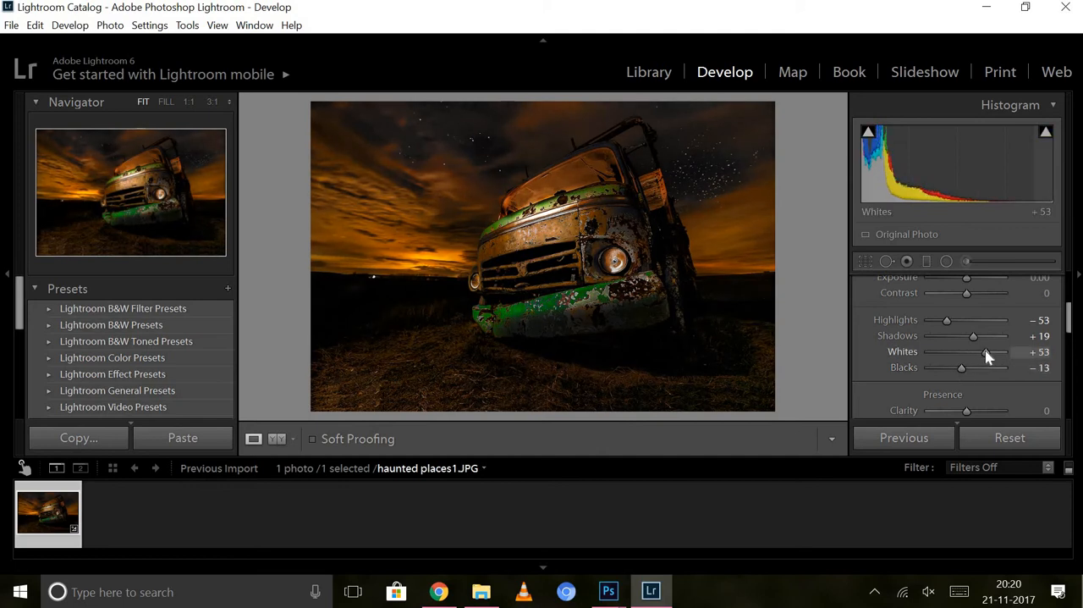
Compare the photo before and after the tone adjustments.
key(backslash)
key(backslash)
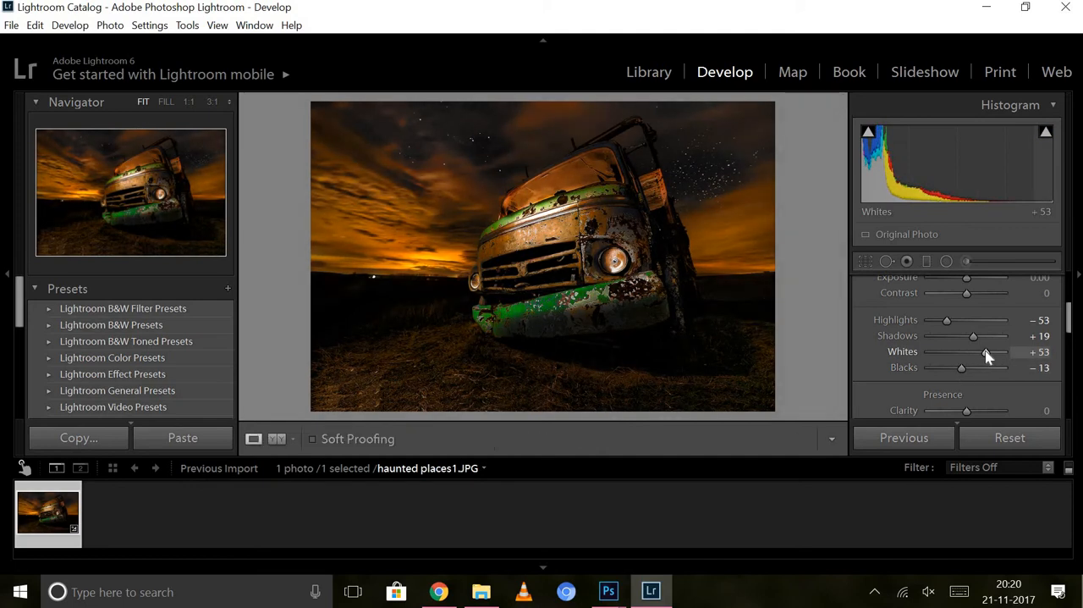
key(backslash)
key(backslash)
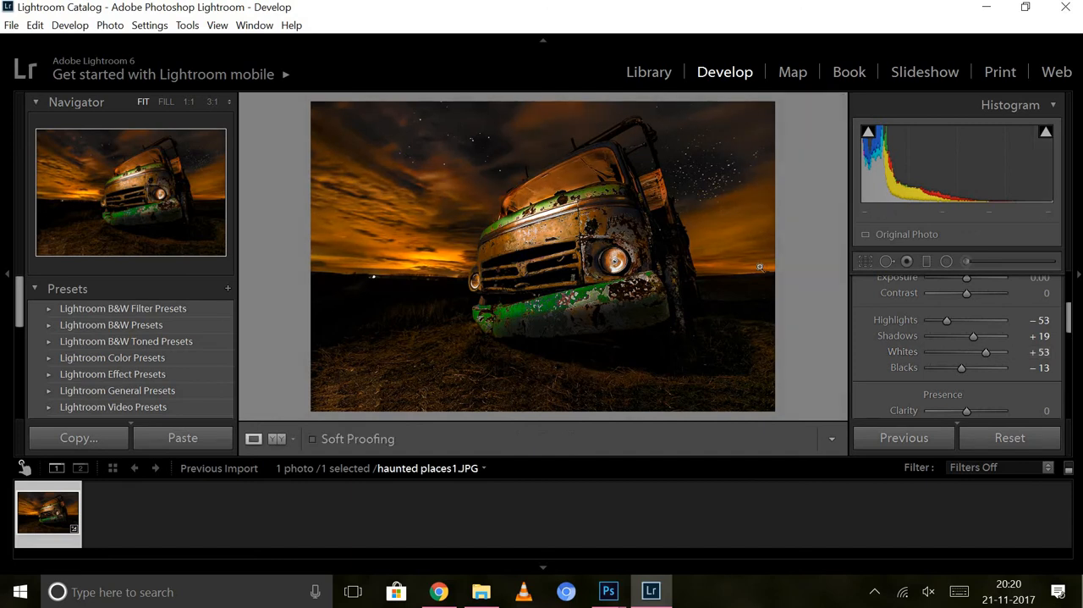
Reset the Adjustment Brush effects, set Temp to -79 and paint over the sky on both sides of the truck.
click(947, 262)
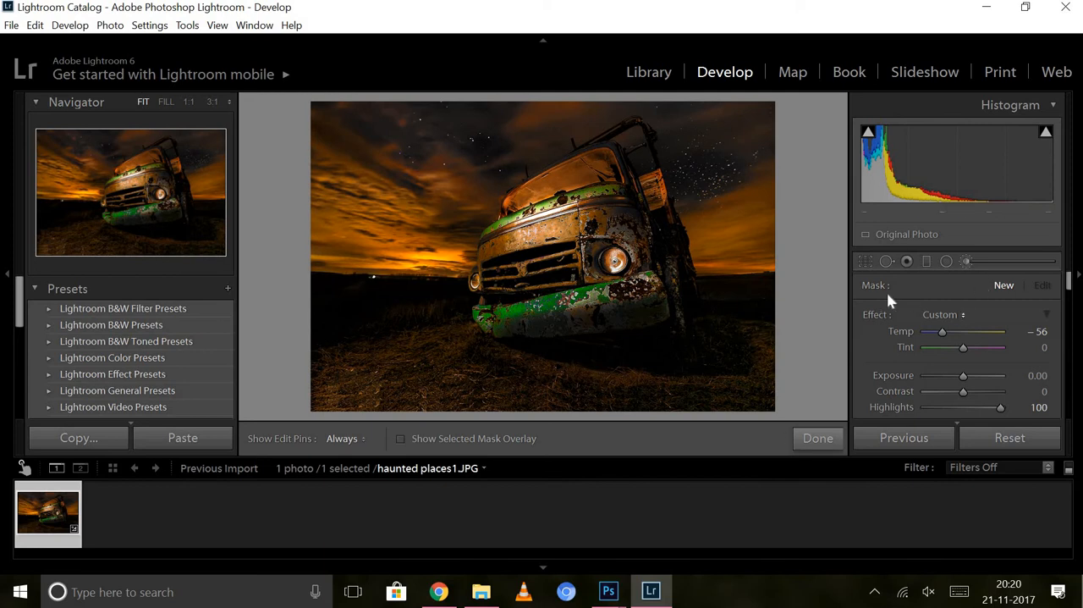
double_click(881, 316)
drag(954, 332, 933, 332)
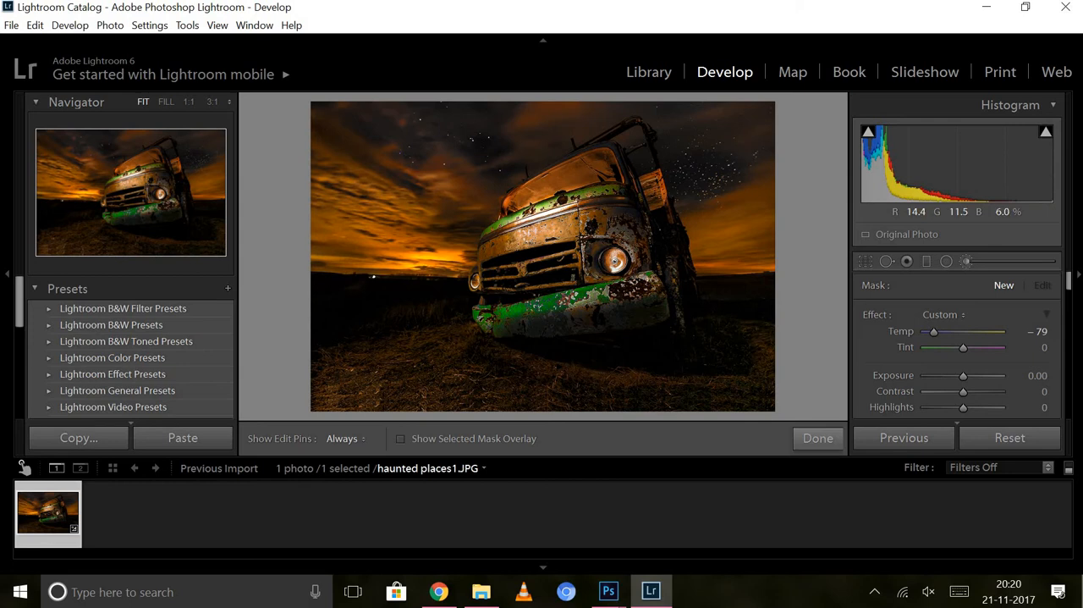
drag(342, 148, 453, 142)
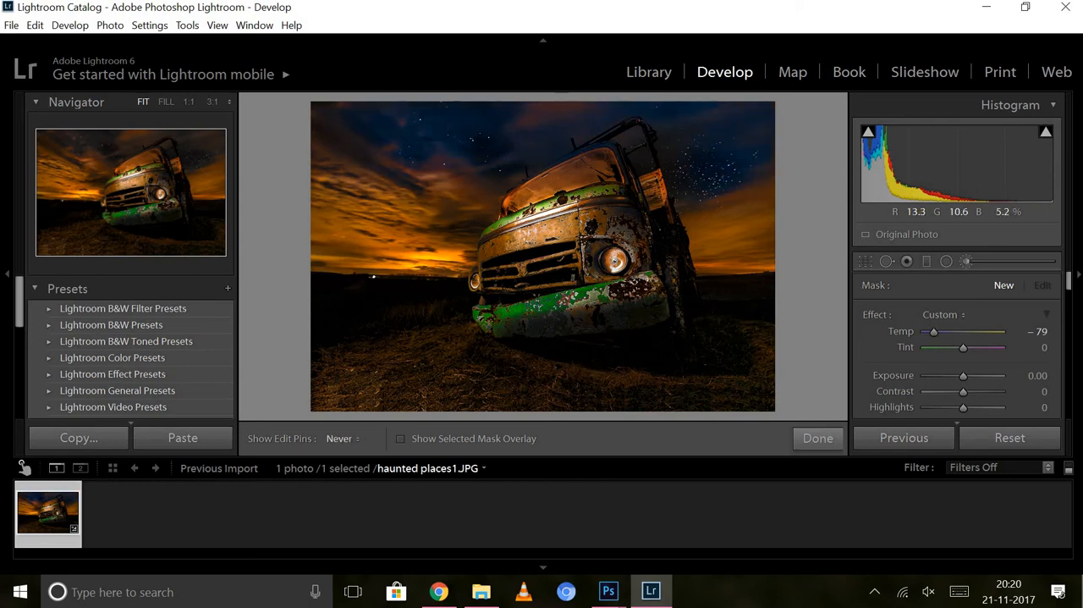
drag(415, 199, 328, 211)
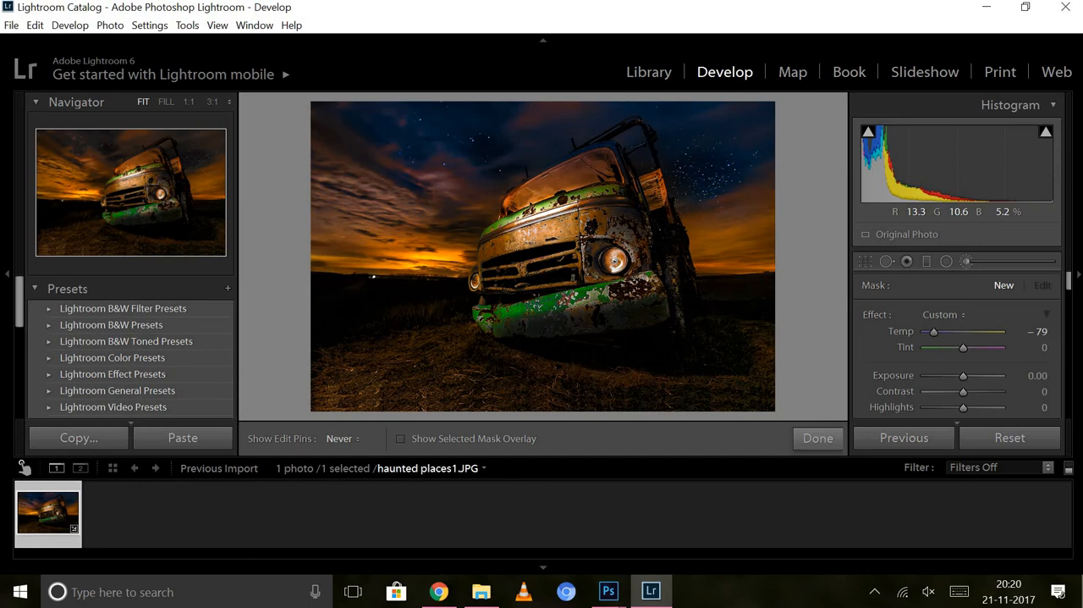
mouse_move(525, 115)
mouse_down()
mouse_move(542, 93)
mouse_move(530, 125)
mouse_up()
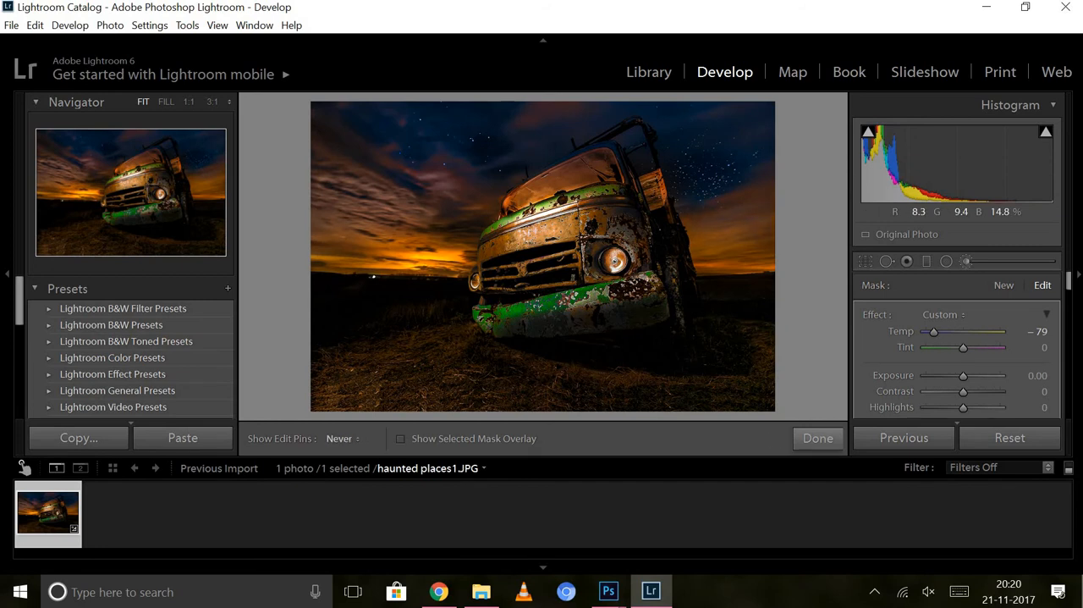
drag(719, 140, 758, 145)
double_click(866, 316)
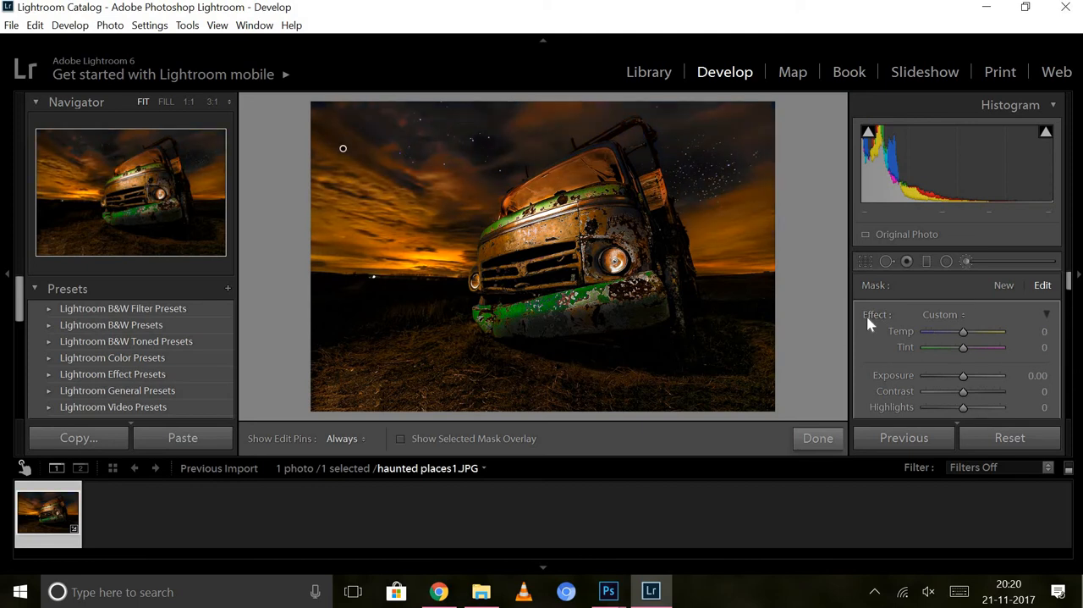
key(ctrl+z)
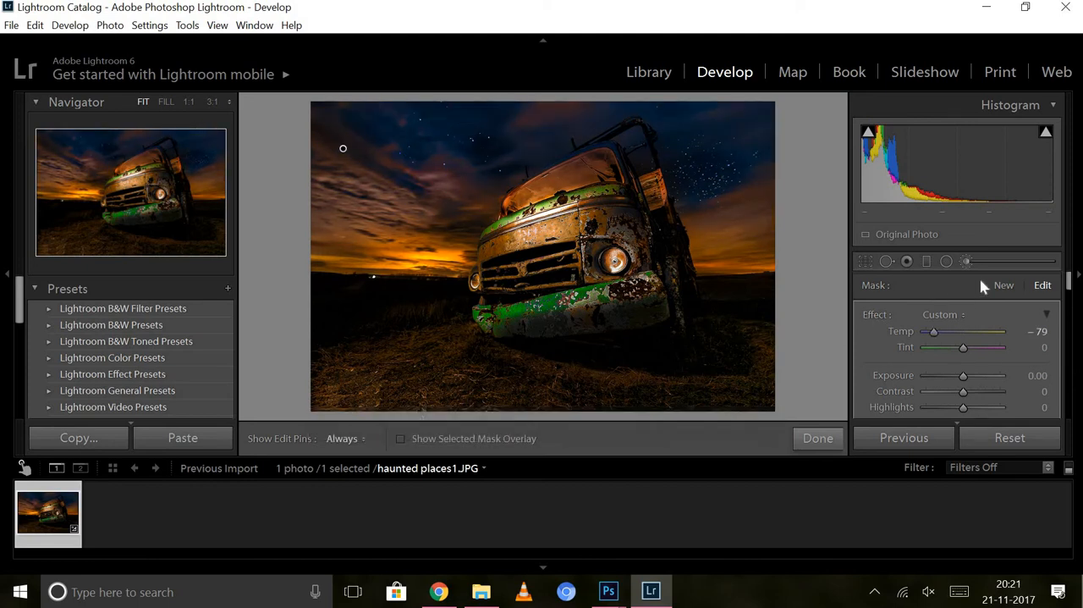
click(1003, 286)
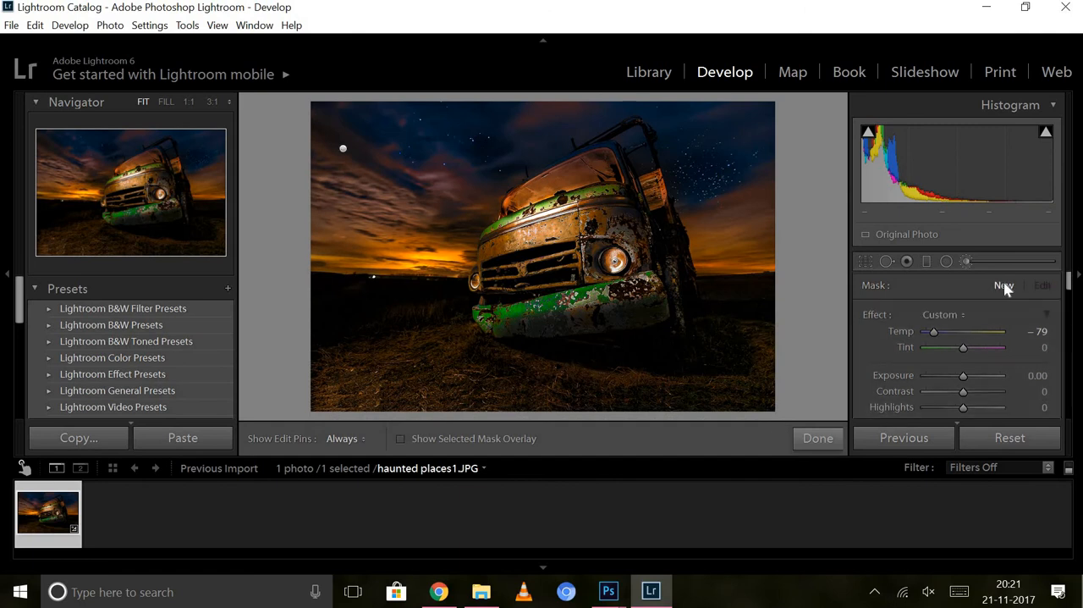
double_click(869, 314)
Reselect the sky brush mask and set its Clarity to 50.
click(343, 148)
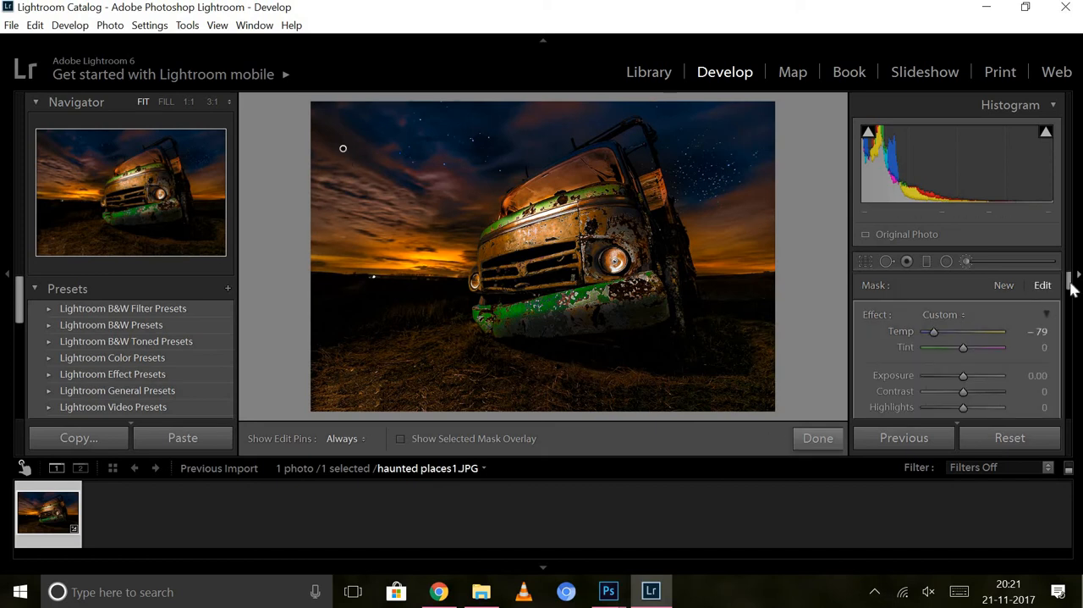
mouse_move(1071, 286)
mouse_down()
mouse_move(1073, 312)
mouse_move(1071, 299)
mouse_up()
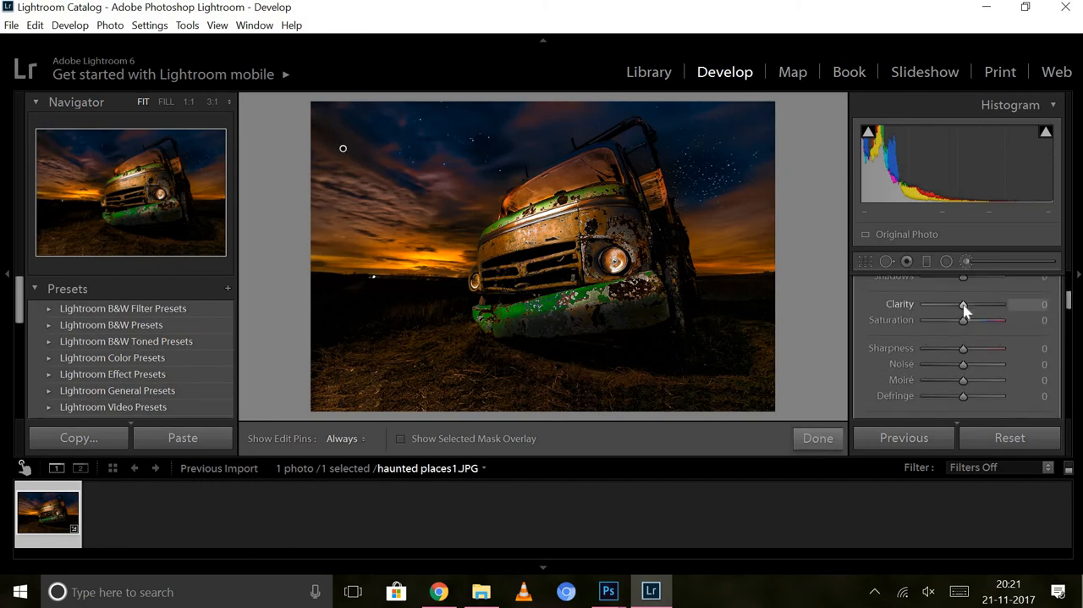
drag(965, 311, 984, 312)
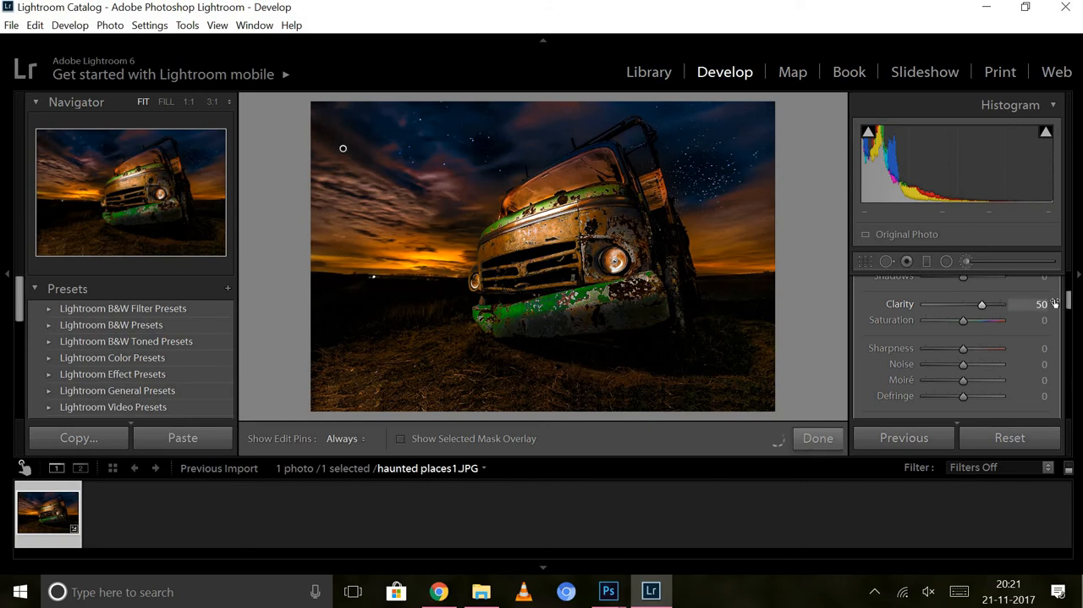
Create a new brush mask with Temp 74, Exposure 1.46 and Highlights 41, and paint it over the truck's headlights.
drag(1069, 302, 1069, 279)
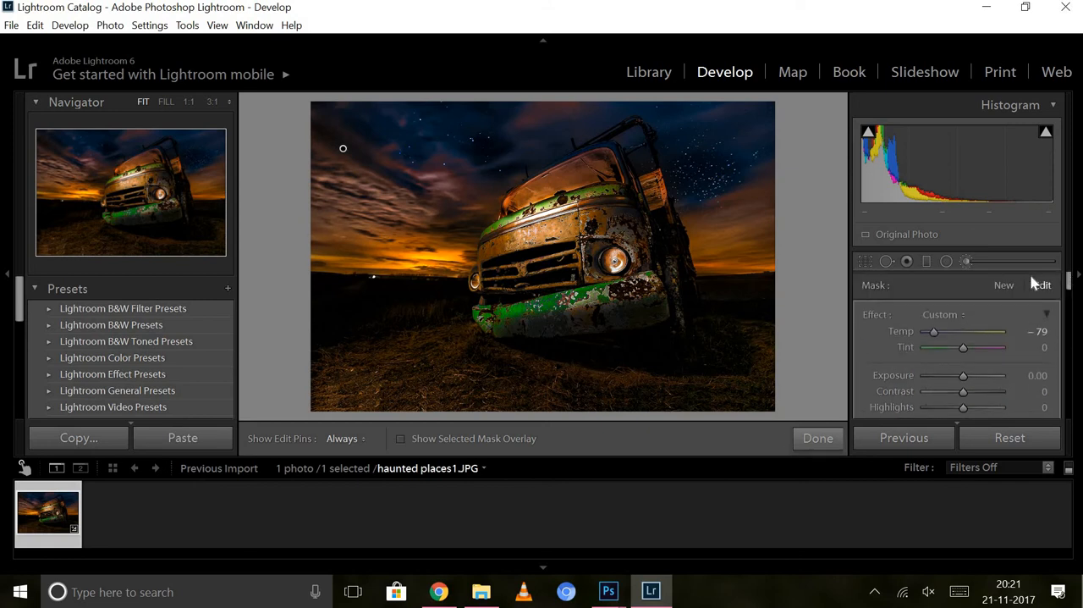
click(1003, 286)
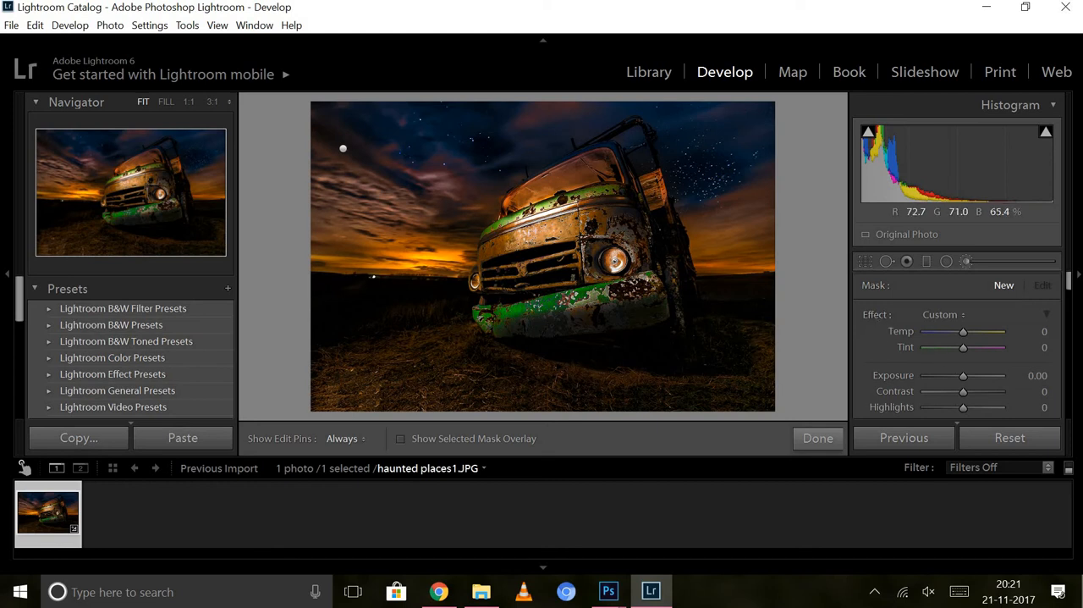
drag(614, 262, 624, 272)
drag(962, 329, 989, 329)
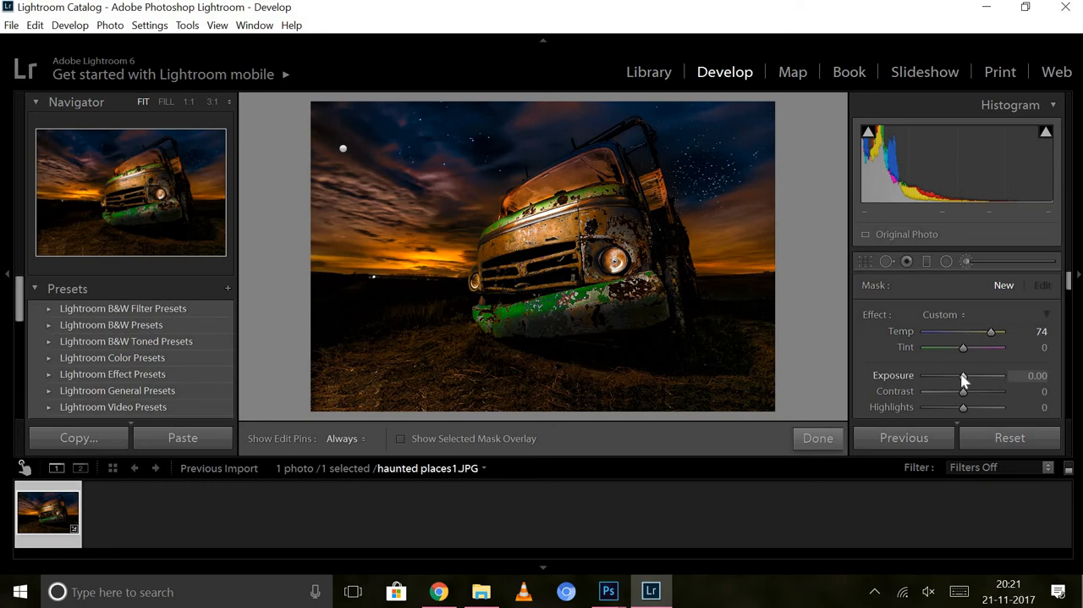
drag(979, 382, 975, 378)
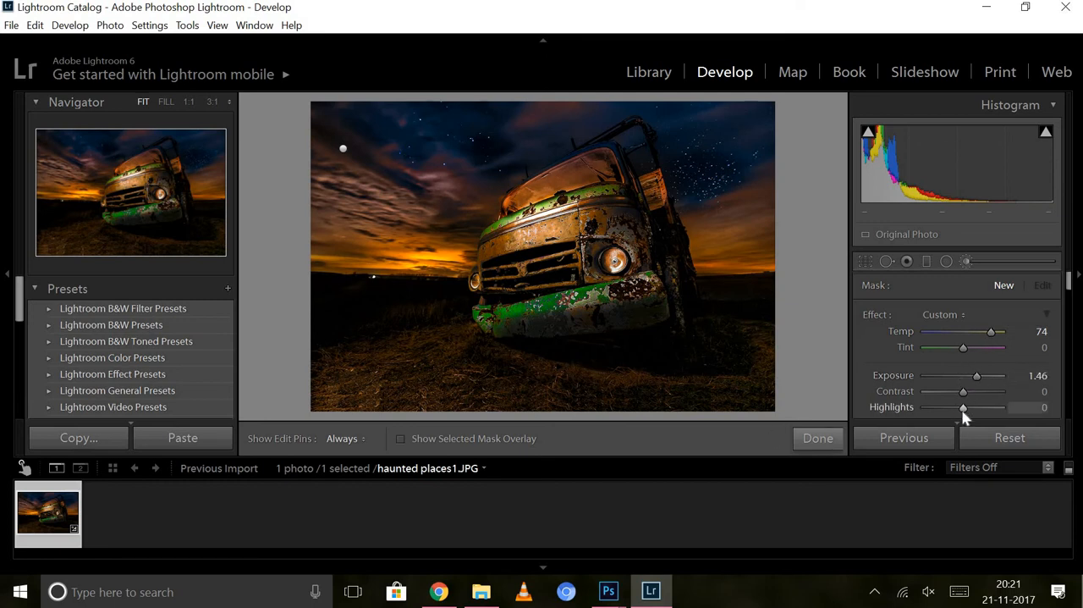
click(976, 407)
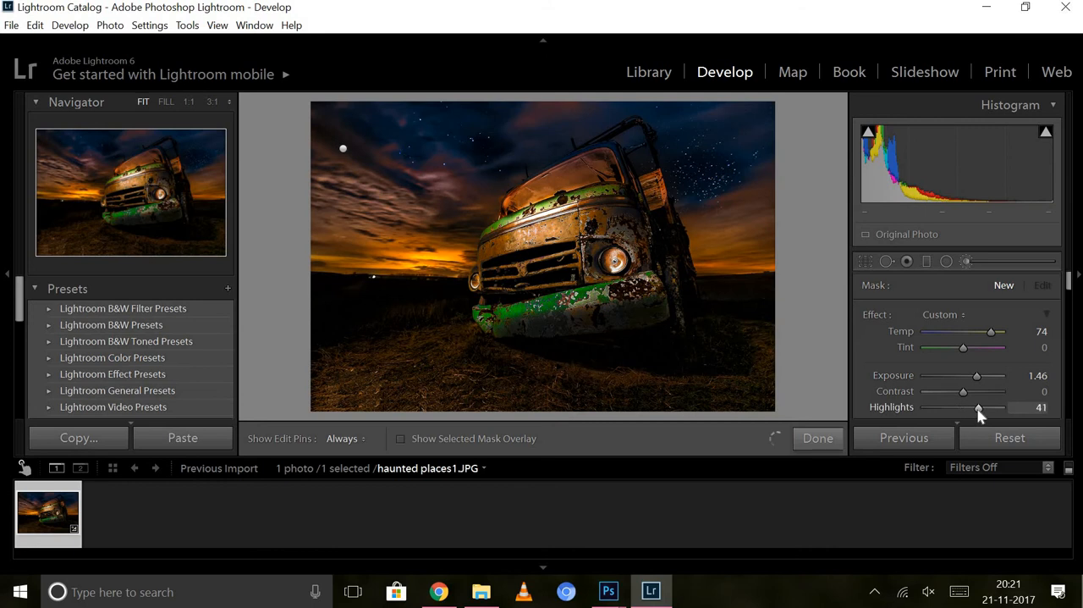
click(615, 260)
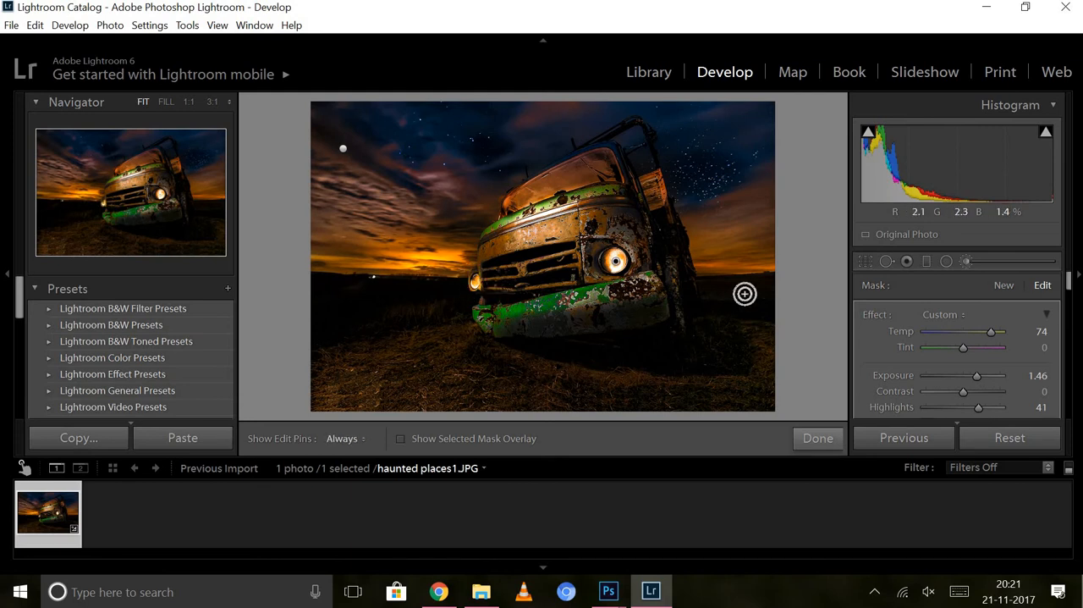
Close the Adjustment Brush to view the photo without edit pins, and reopen it.
click(969, 262)
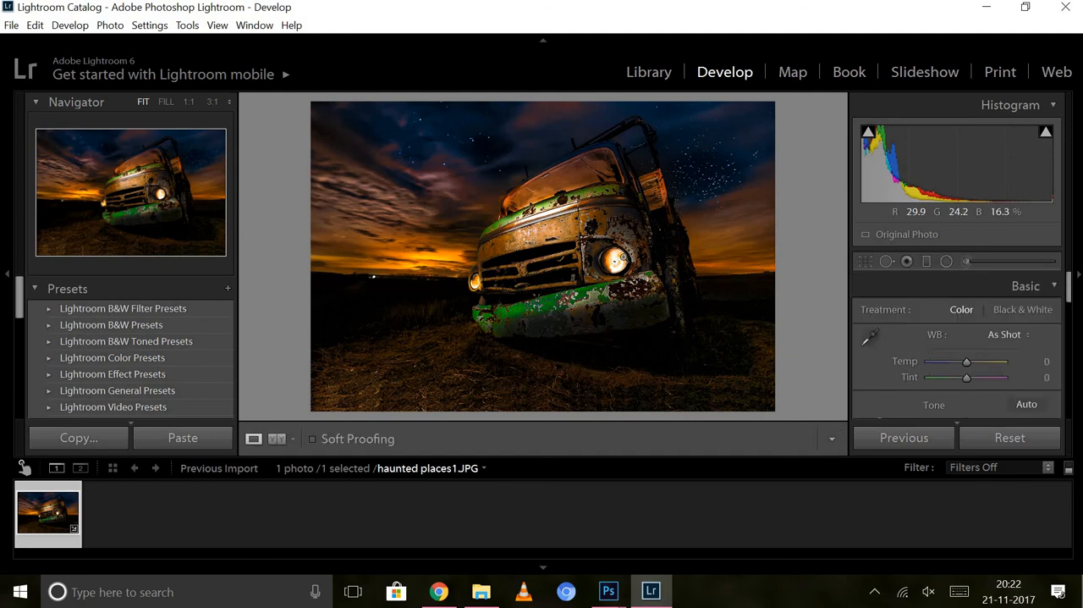
click(966, 262)
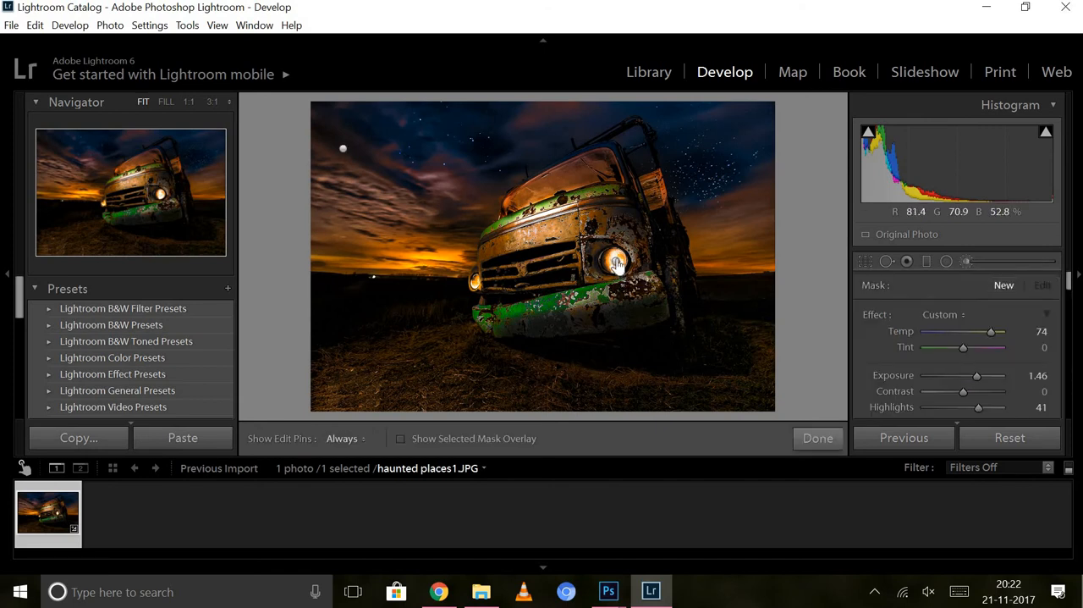
Paint a new brush mask with the same settings over the truck's larger headlight, and check the photo without edit pins.
mouse_move(616, 264)
key(h)
key(h)
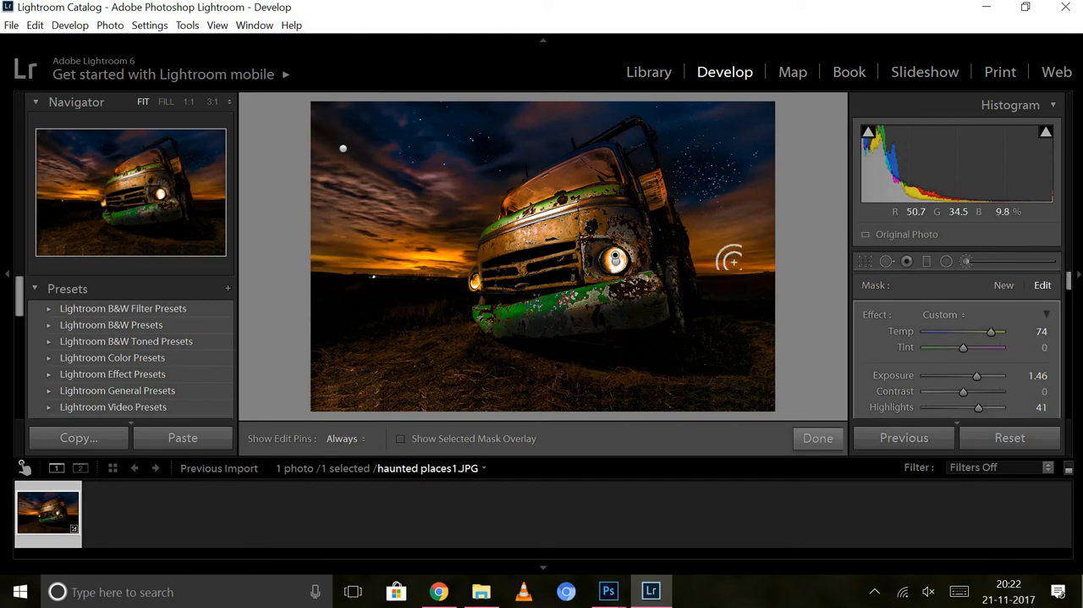
click(964, 264)
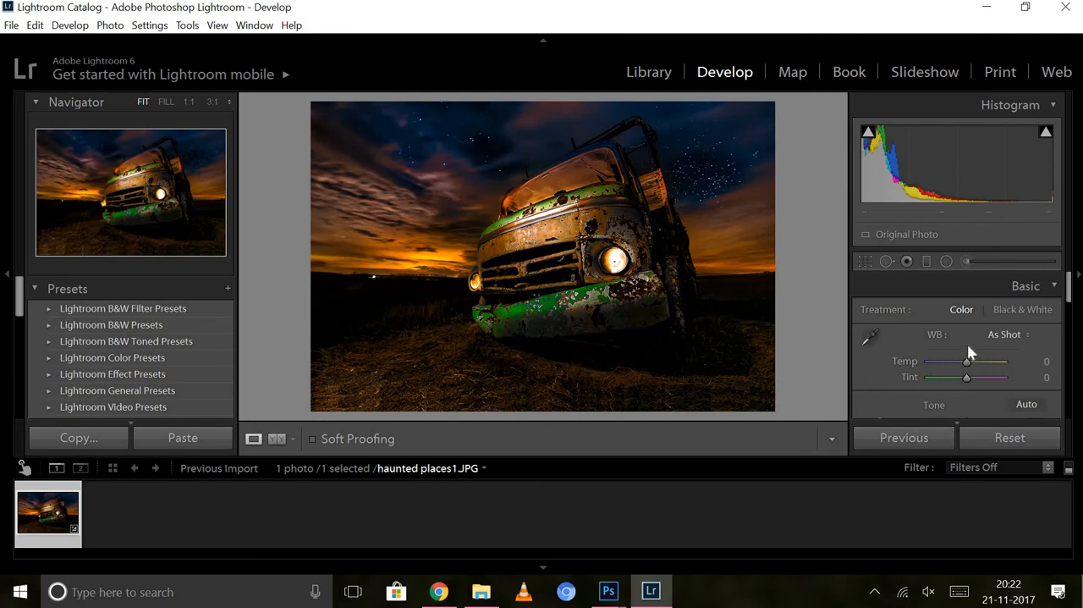
click(966, 262)
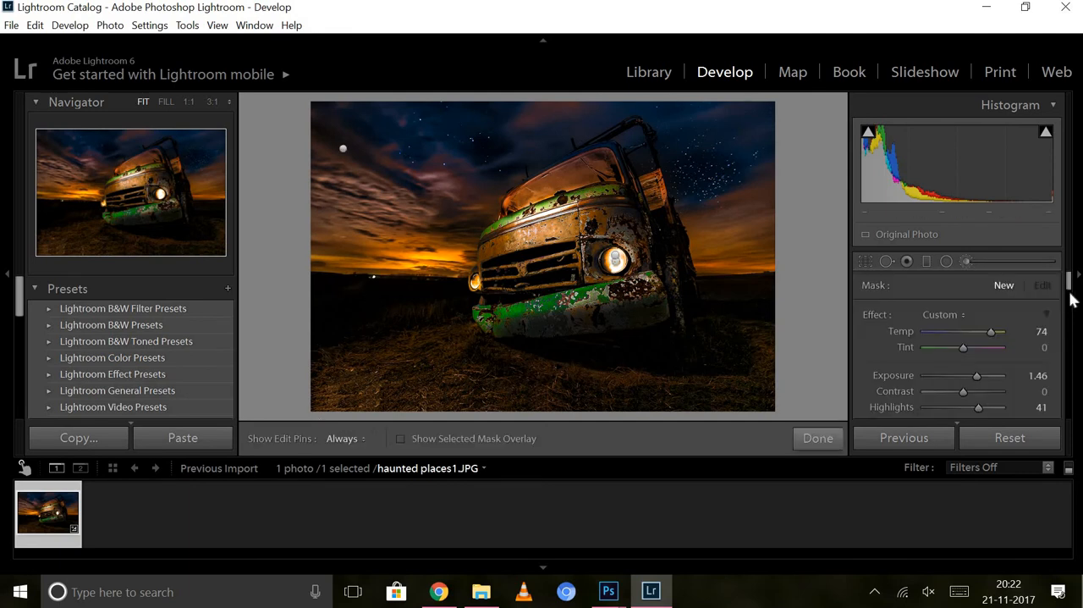
Reset the brush effects, set Exposure to -0.18 and Highlights to -36, and paint over the dark ground and horizon beside the truck.
drag(1070, 288, 1070, 292)
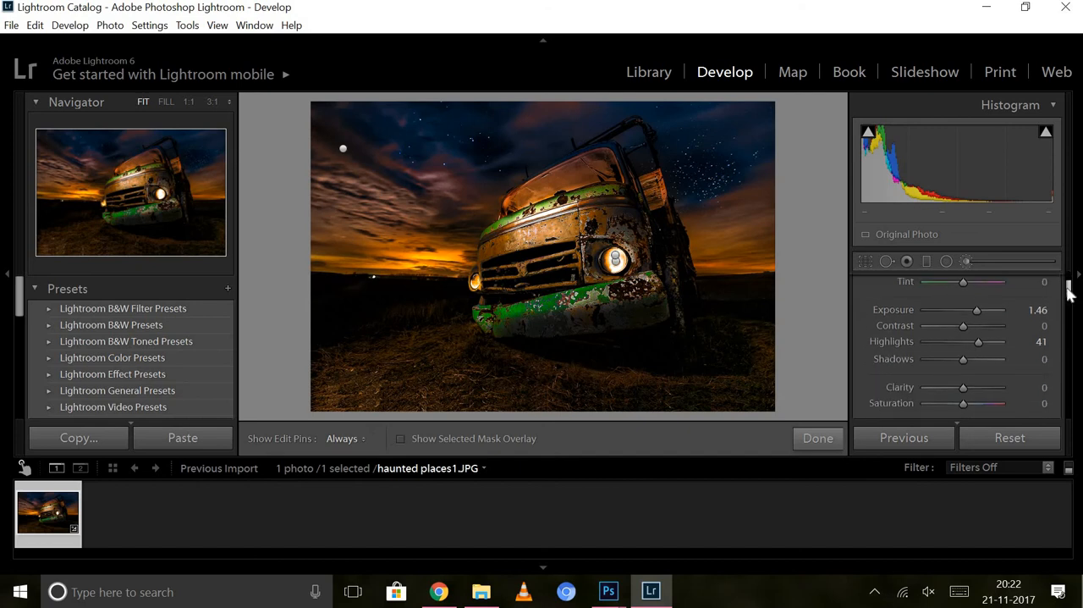
scroll(973, 322, up, 3)
double_click(871, 315)
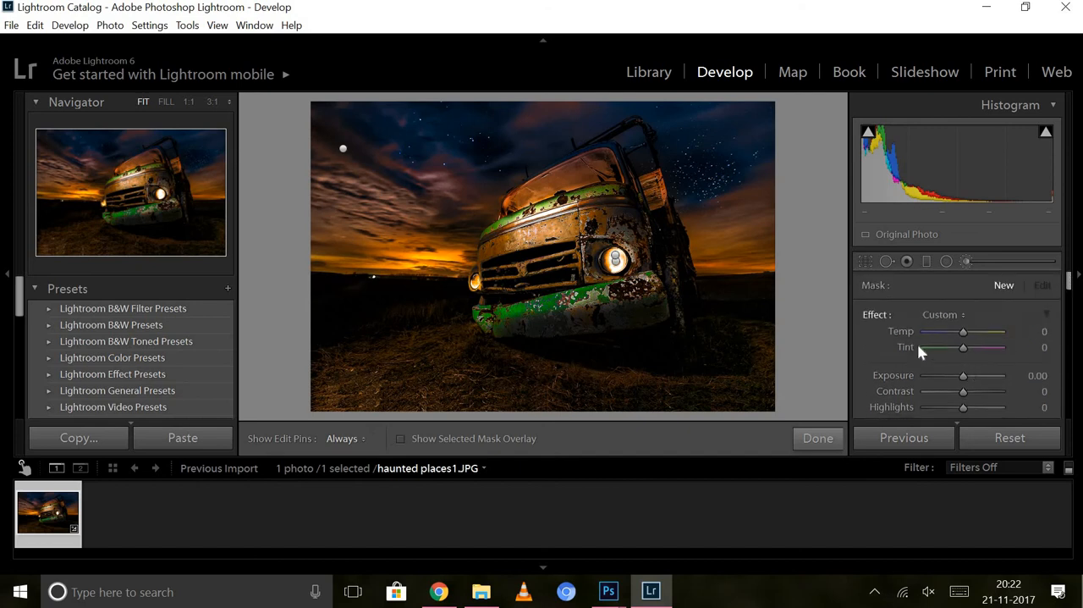
drag(963, 375, 950, 409)
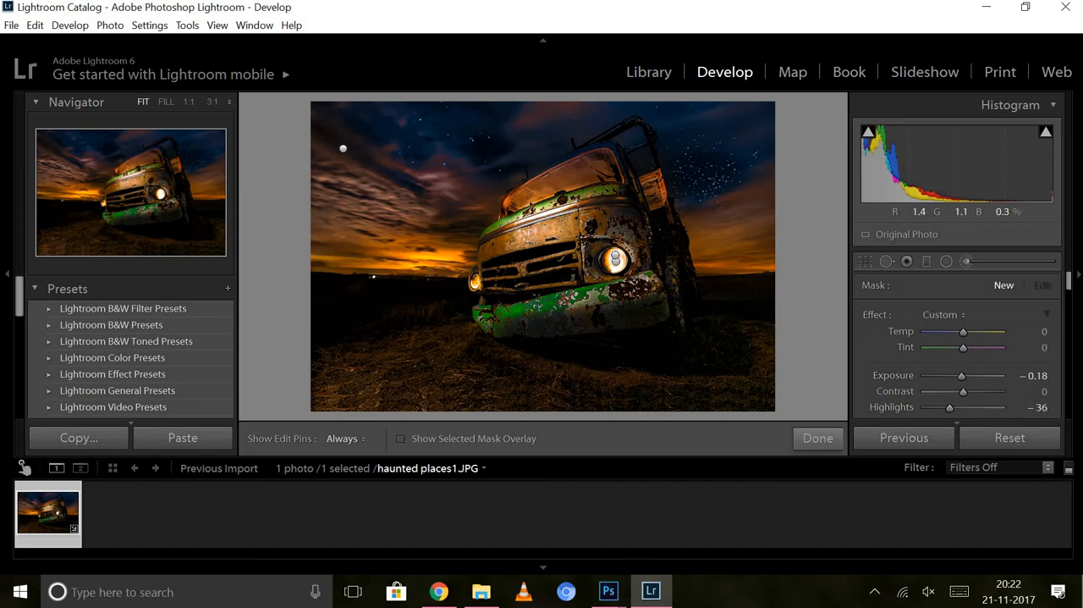
key(h)
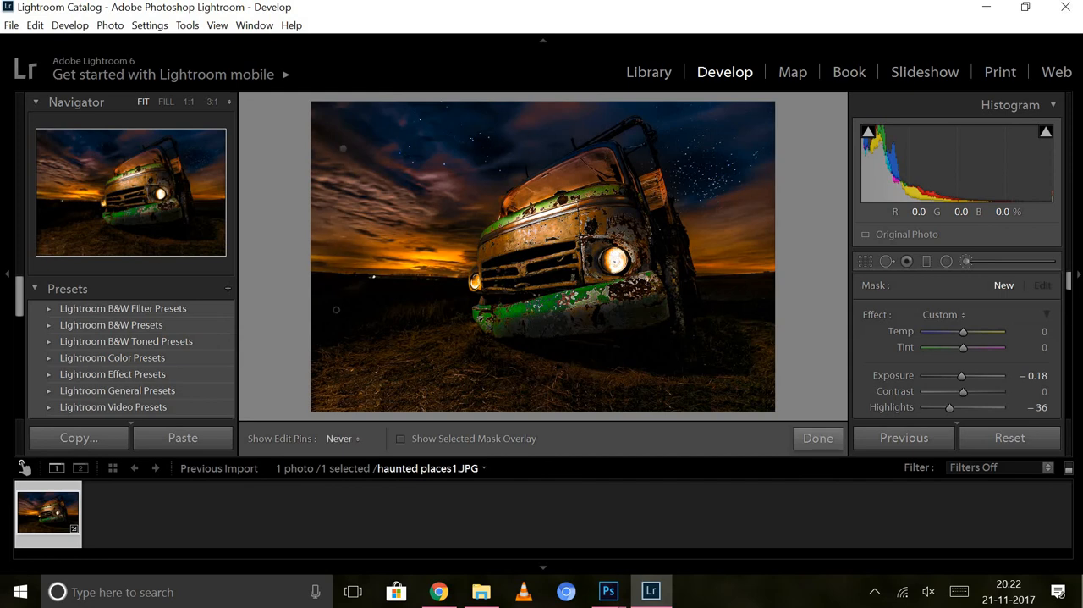
key(h)
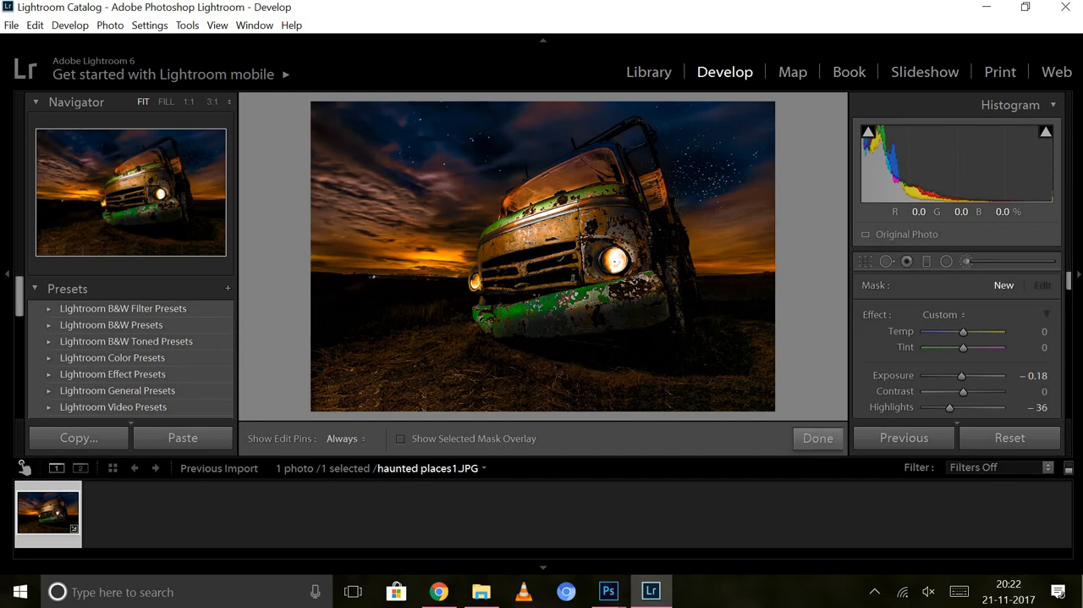
key(h)
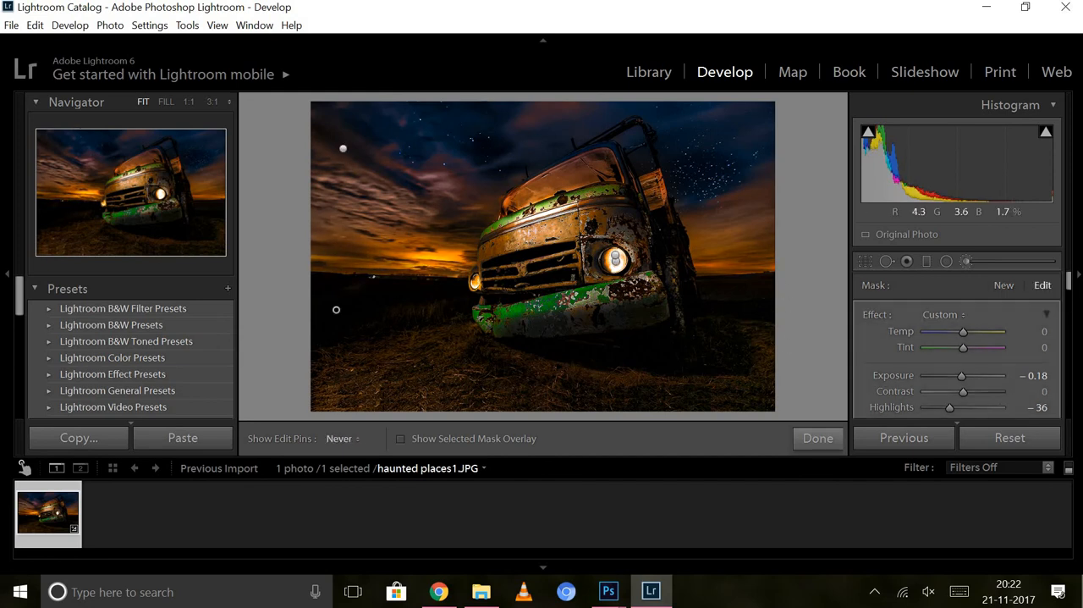
key(h)
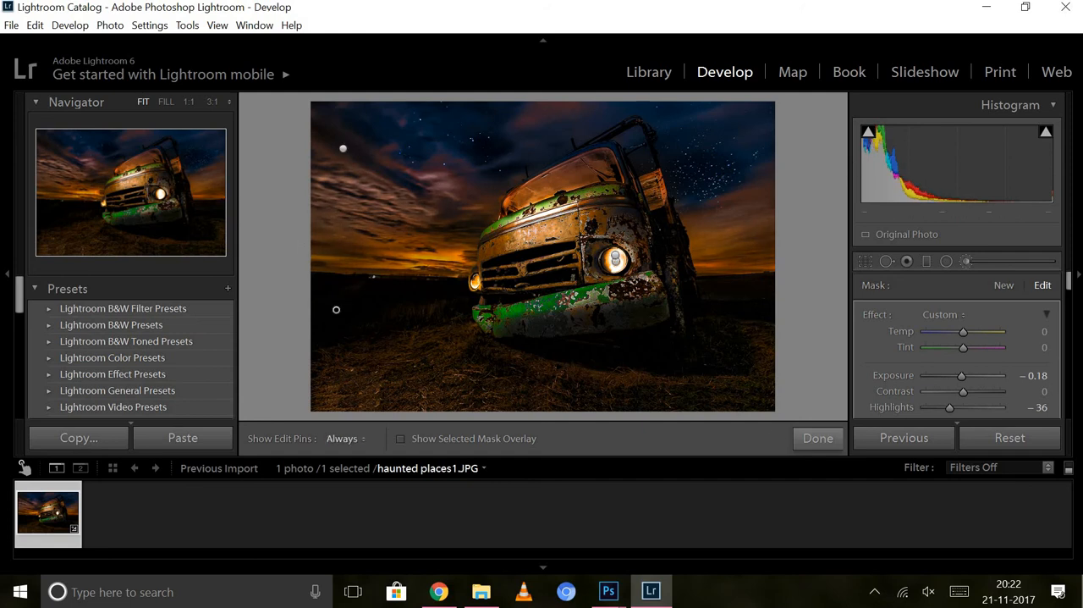
key(h)
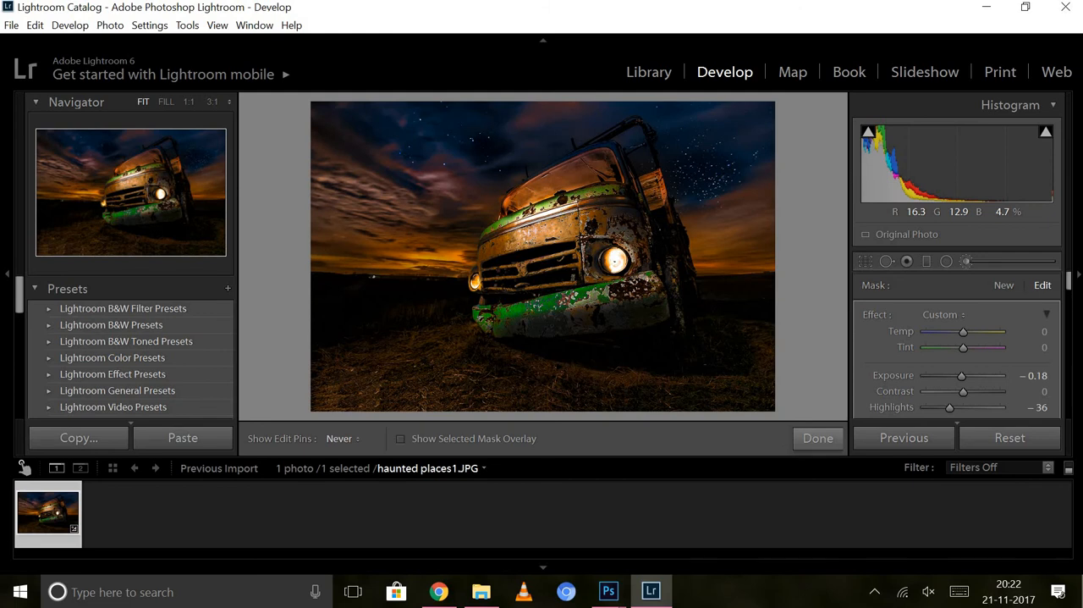
key(h)
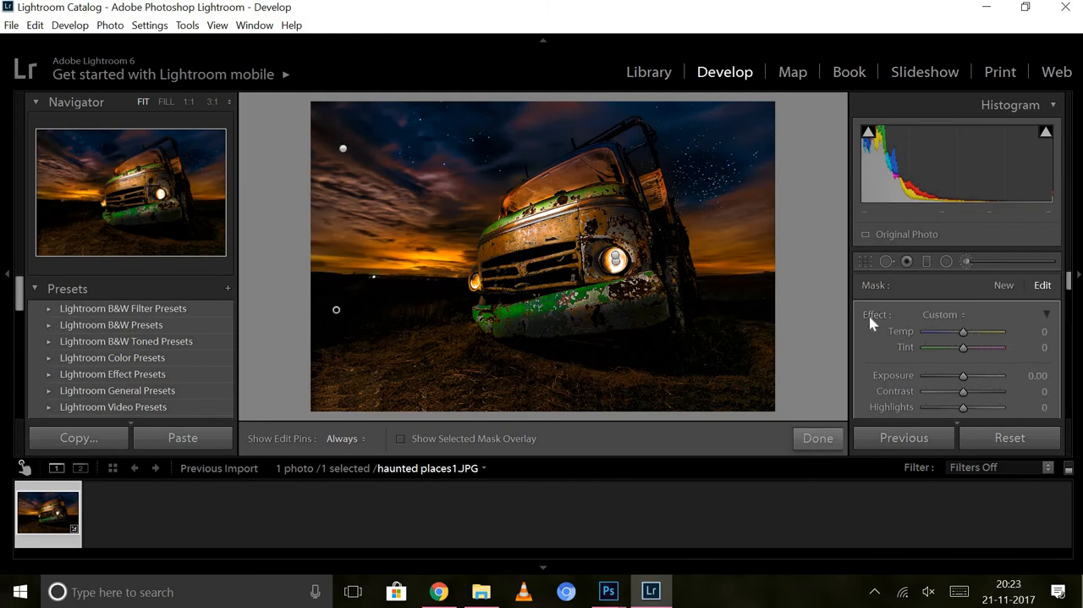
key(ctrl+z)
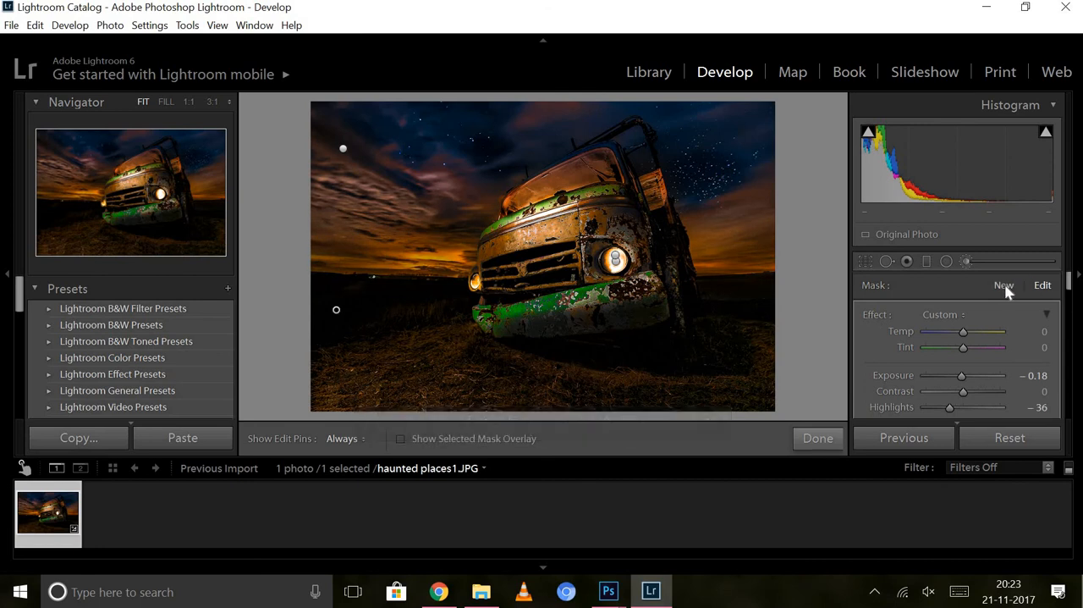
Create a new brush mask with Exposure 0.91, Temp 45 and Highlights 15, and paint it over the grass in the foreground.
click(1003, 286)
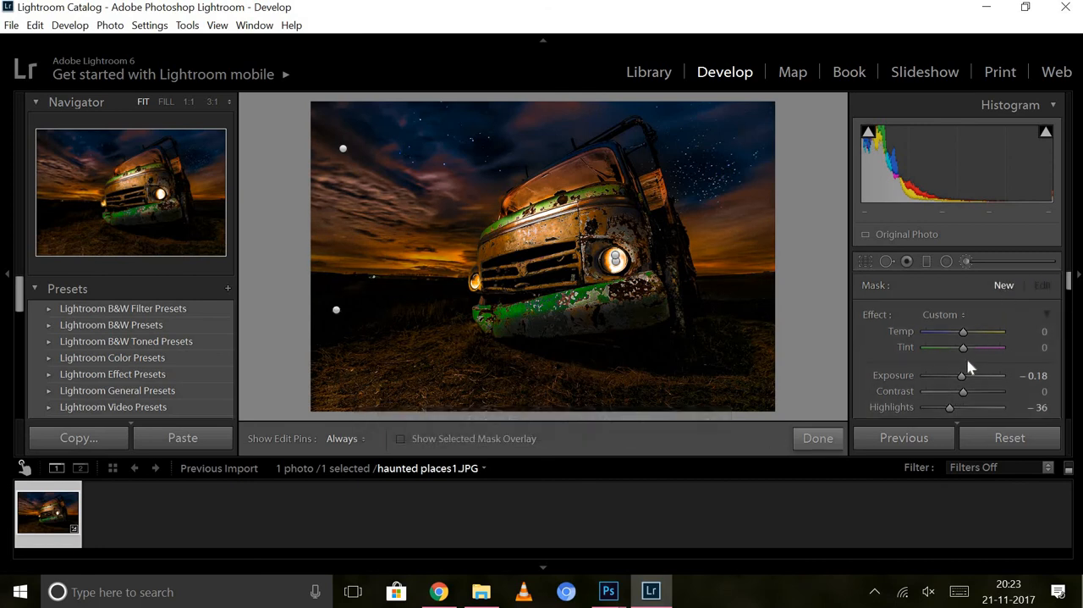
double_click(874, 316)
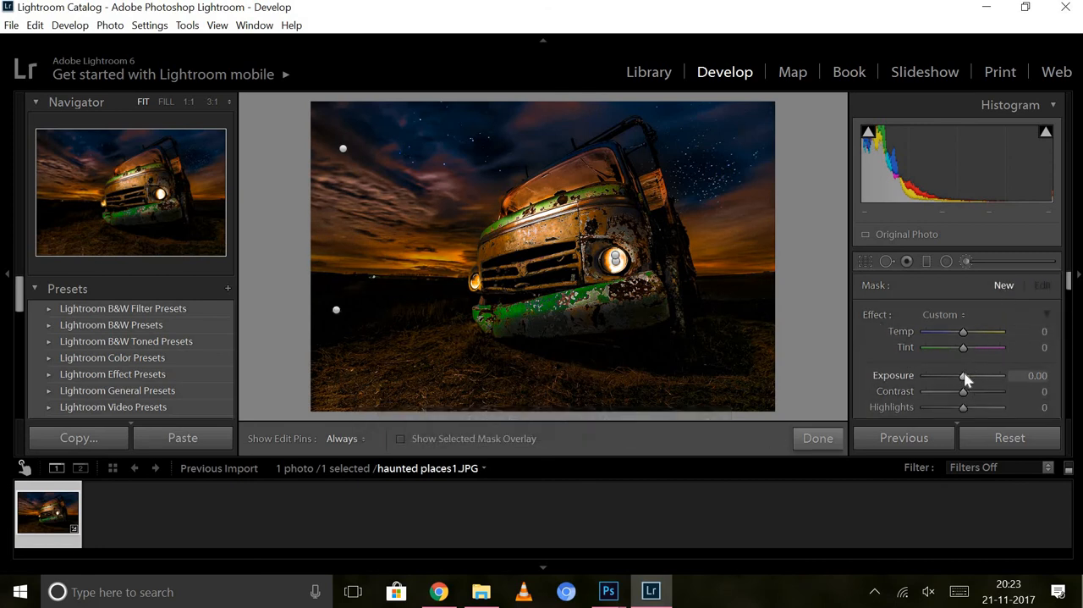
drag(965, 377, 972, 382)
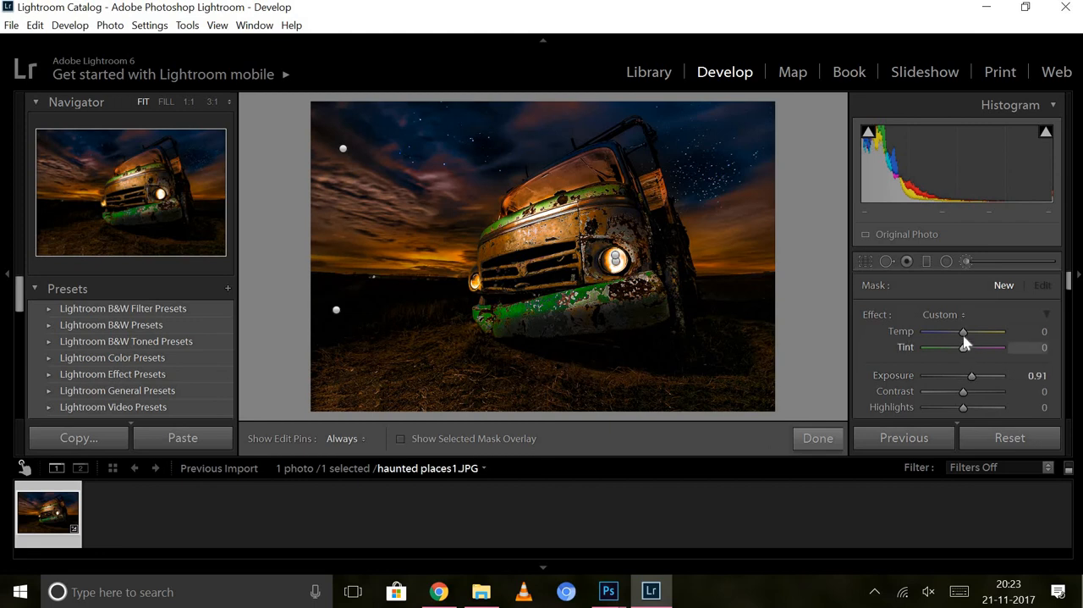
drag(964, 335, 983, 340)
drag(964, 411, 971, 412)
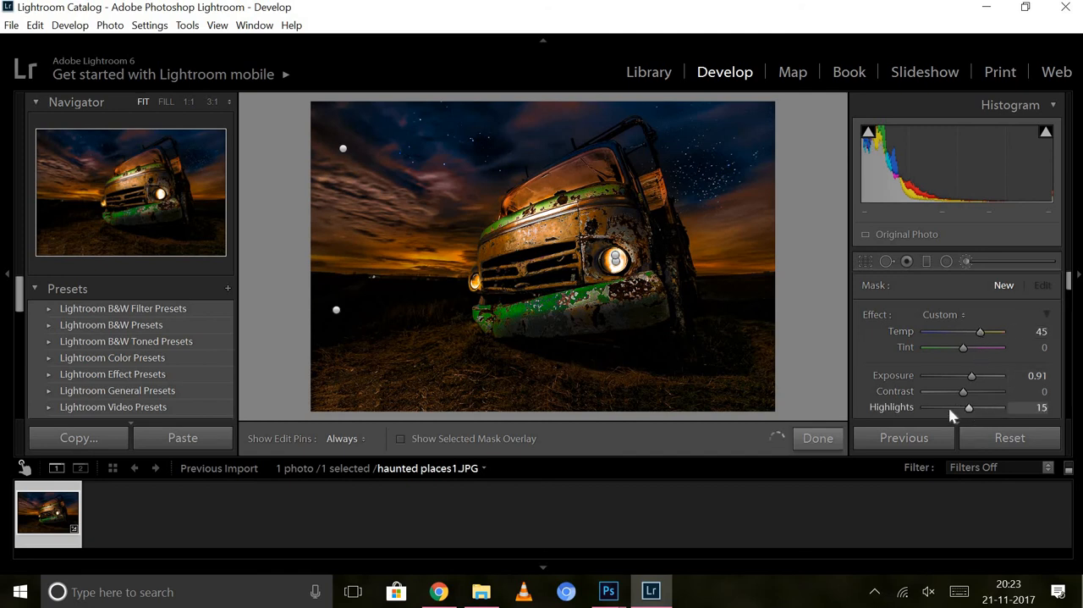
key(h)
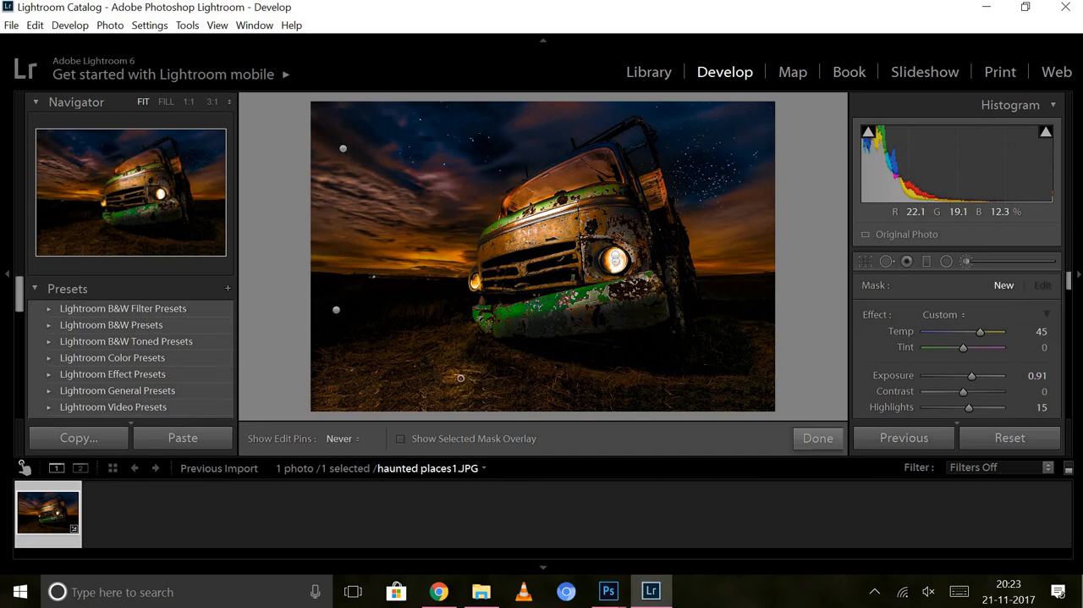
mouse_move(461, 378)
mouse_down()
mouse_move(534, 392)
mouse_move(630, 390)
mouse_up()
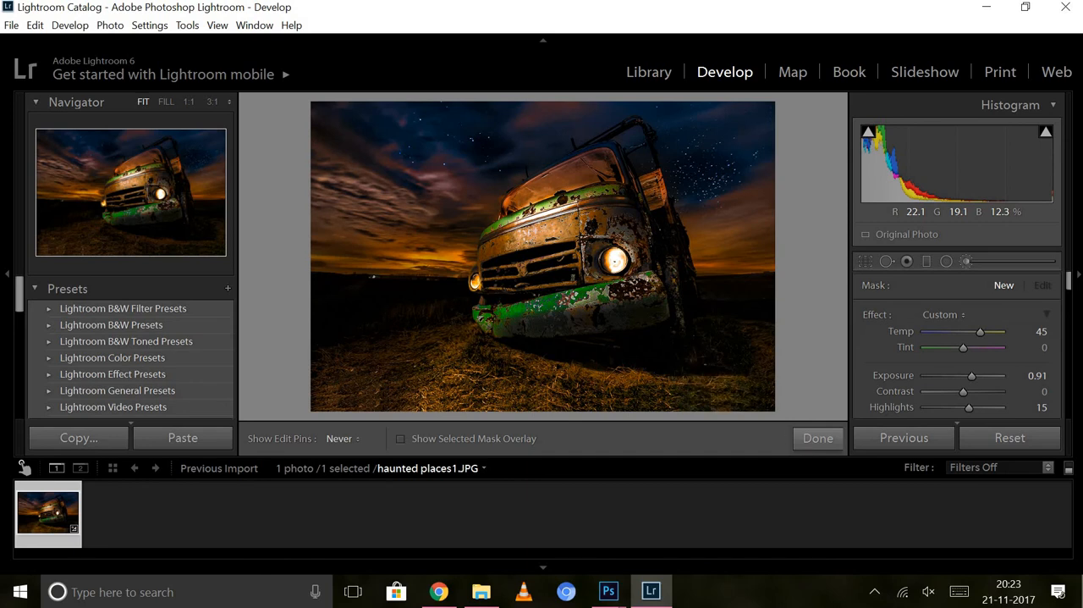
drag(414, 379, 392, 398)
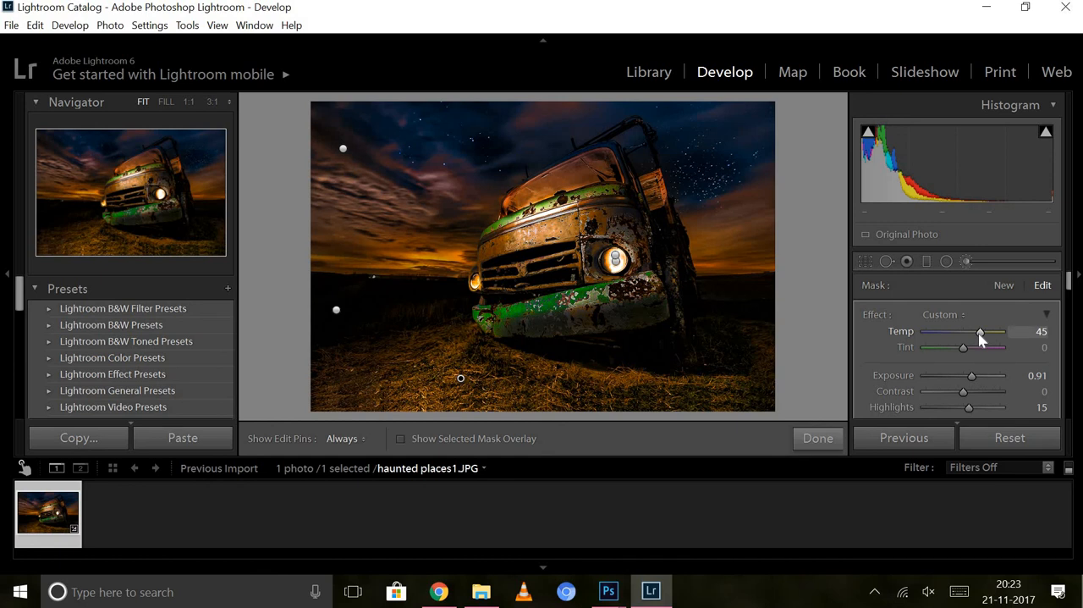
Set the grass mask's Temp to 55 and Tint to 41, and compare the photo before and after the edits.
mouse_move(980, 337)
mouse_down()
mouse_move(1005, 334)
mouse_move(975, 339)
mouse_move(980, 354)
mouse_up()
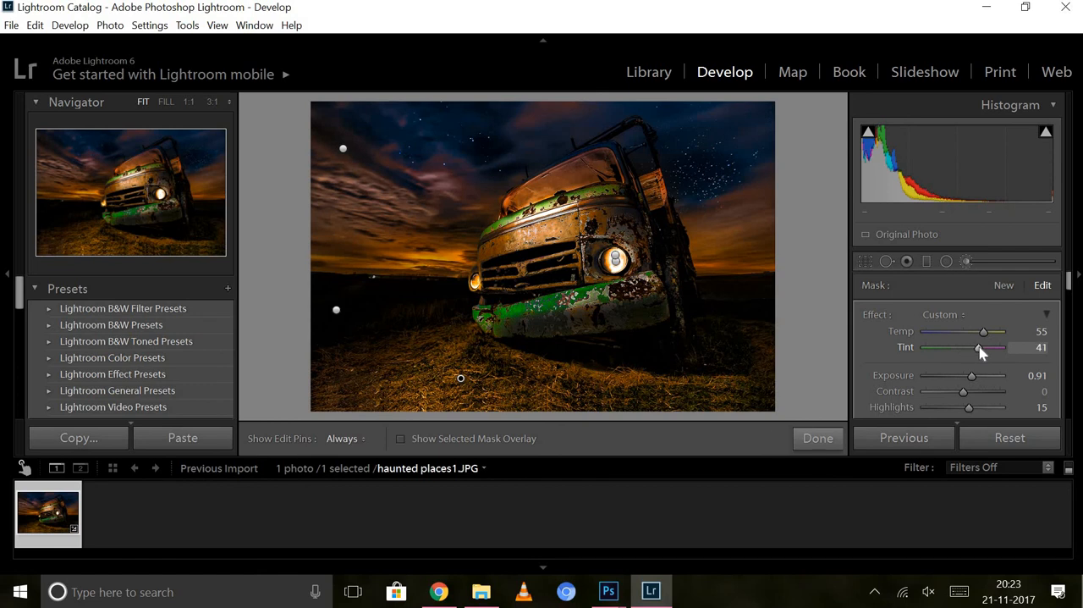
key(backslash)
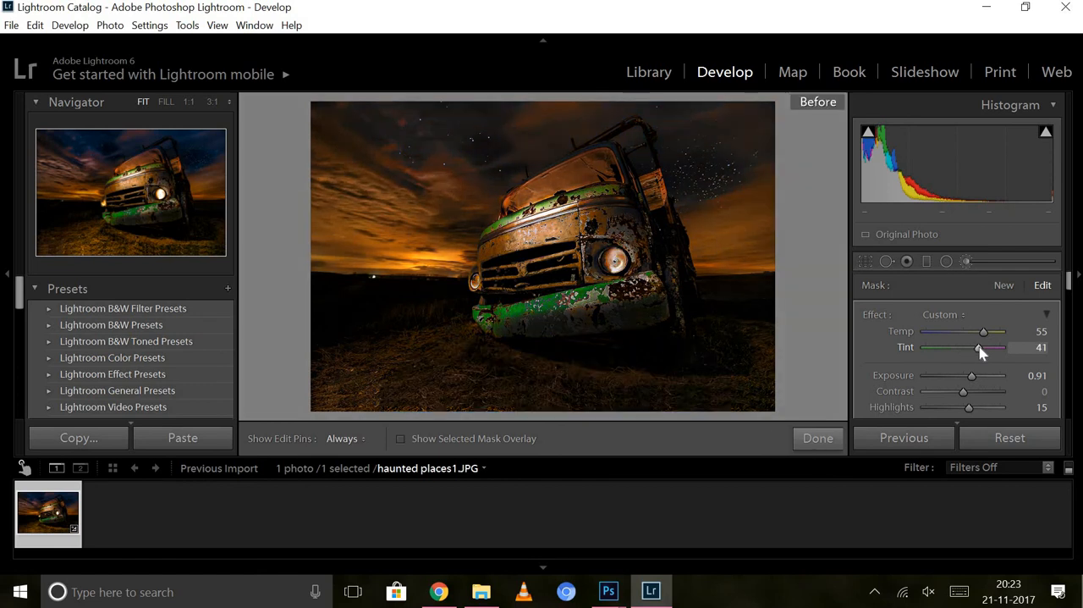
key(backslash)
key(backslash)
key(backslash)
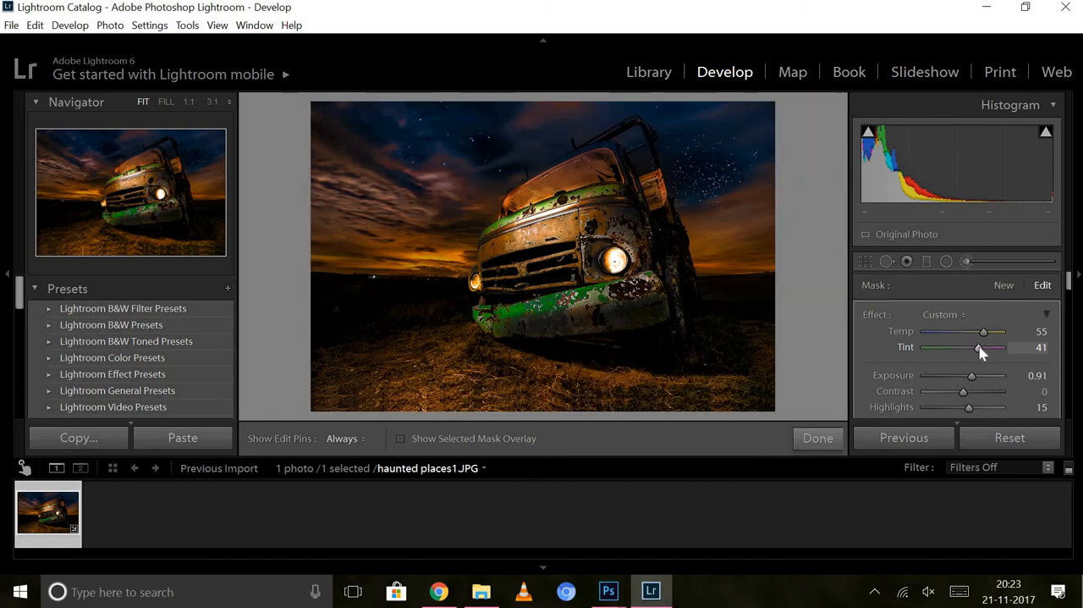
key(backslash)
key(backslash)
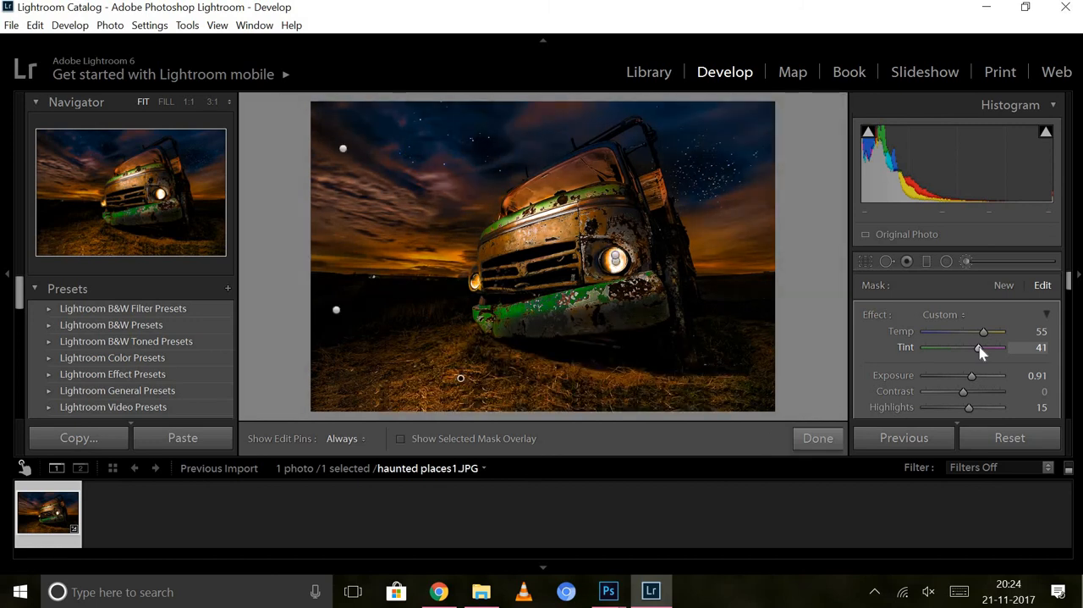
Start a new brush mask and reset its effects to zero, keeping the grass mask's settings.
double_click(874, 318)
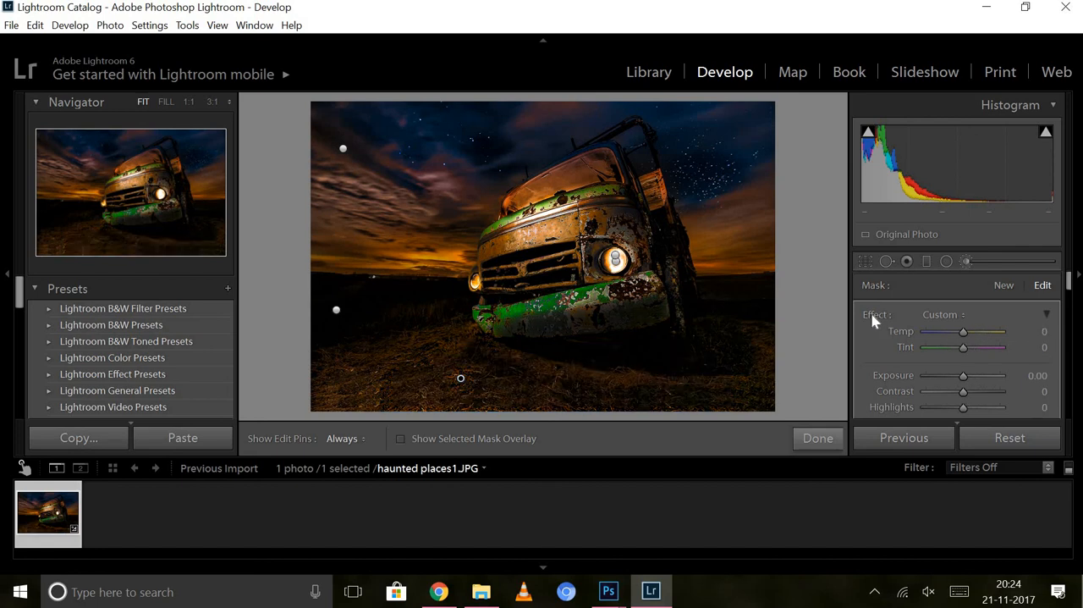
key(ctrl+z)
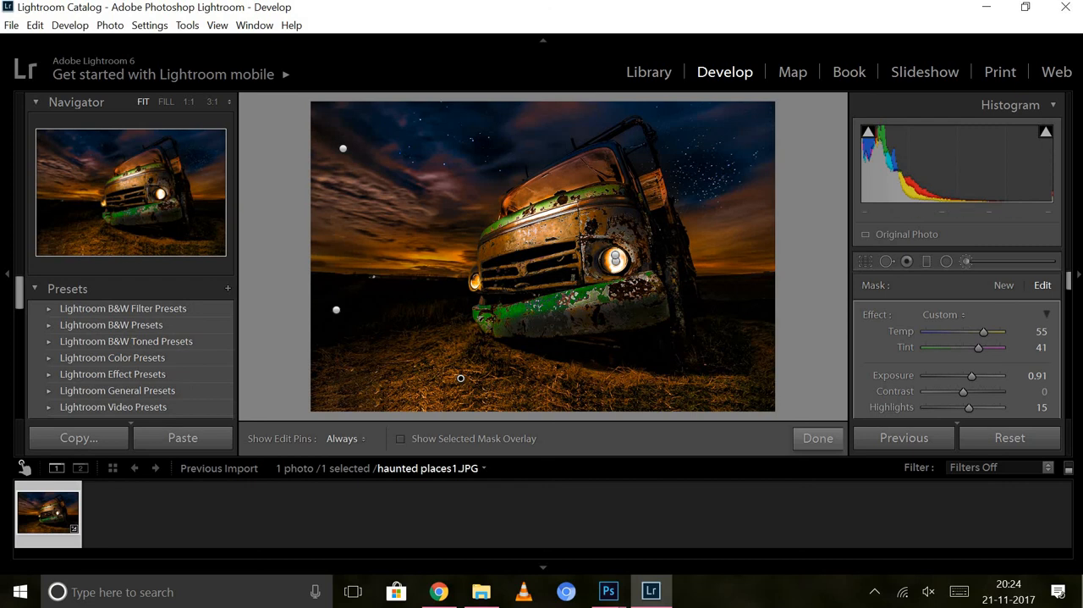
click(1004, 286)
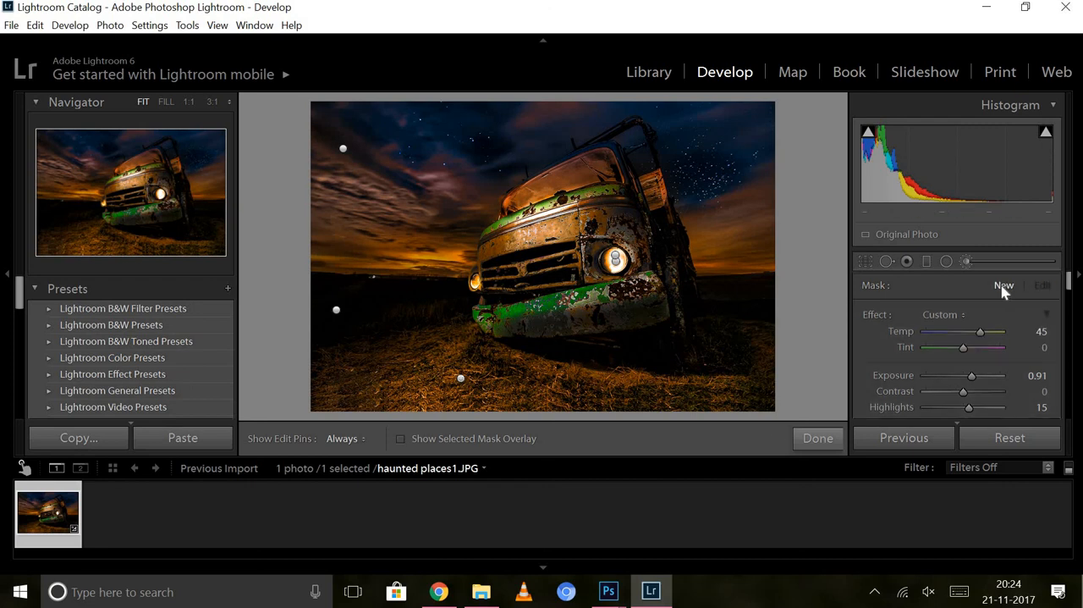
double_click(875, 313)
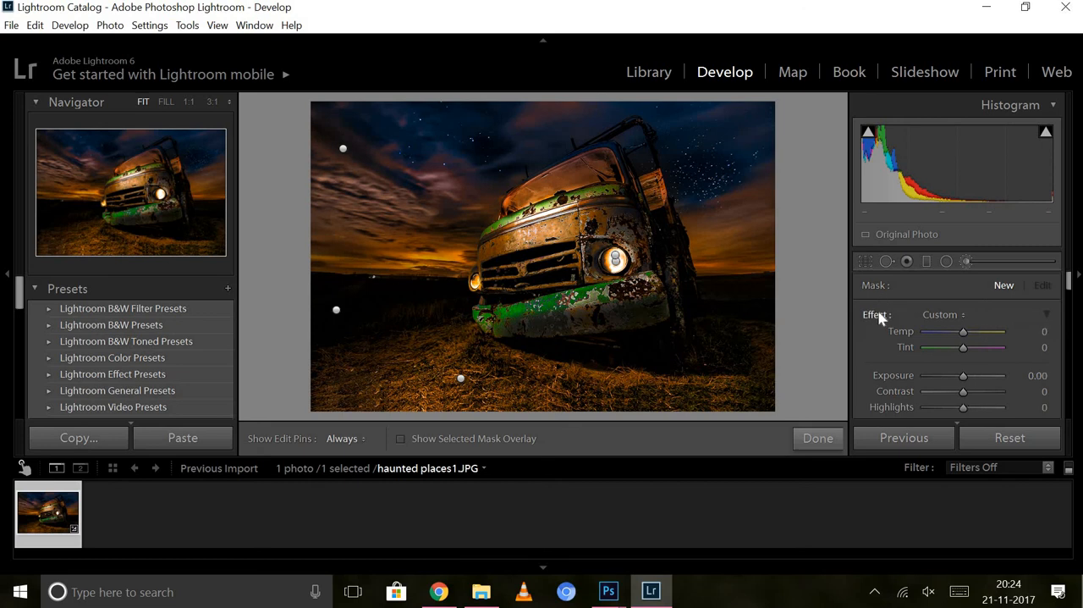
Draw a slightly tilted graduated filter from the upper sky down to the headlights, with Temp -29 and Clarity 38.
click(926, 262)
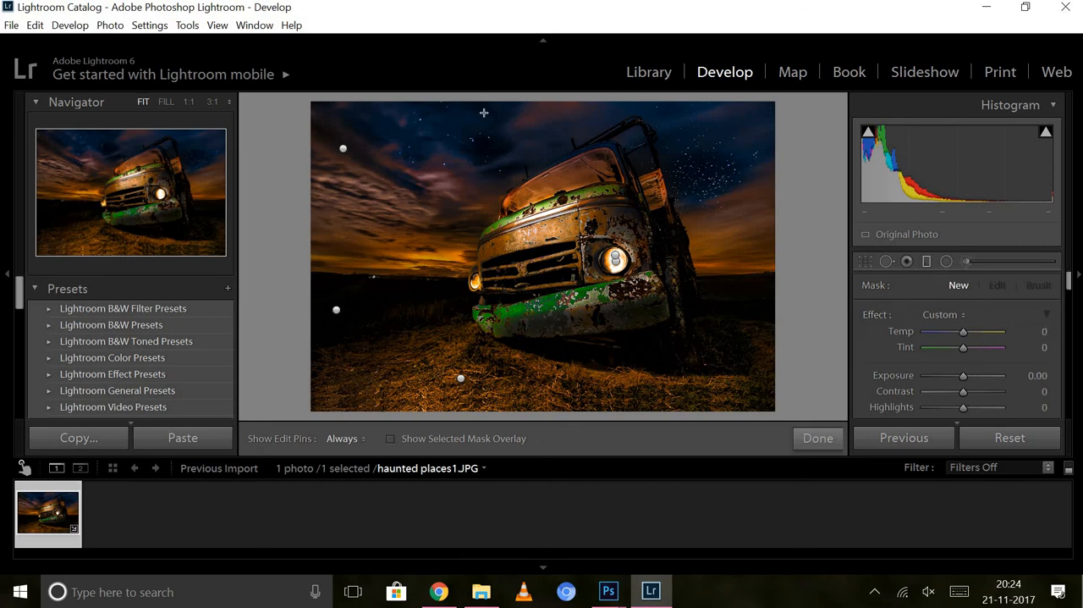
drag(475, 121, 488, 290)
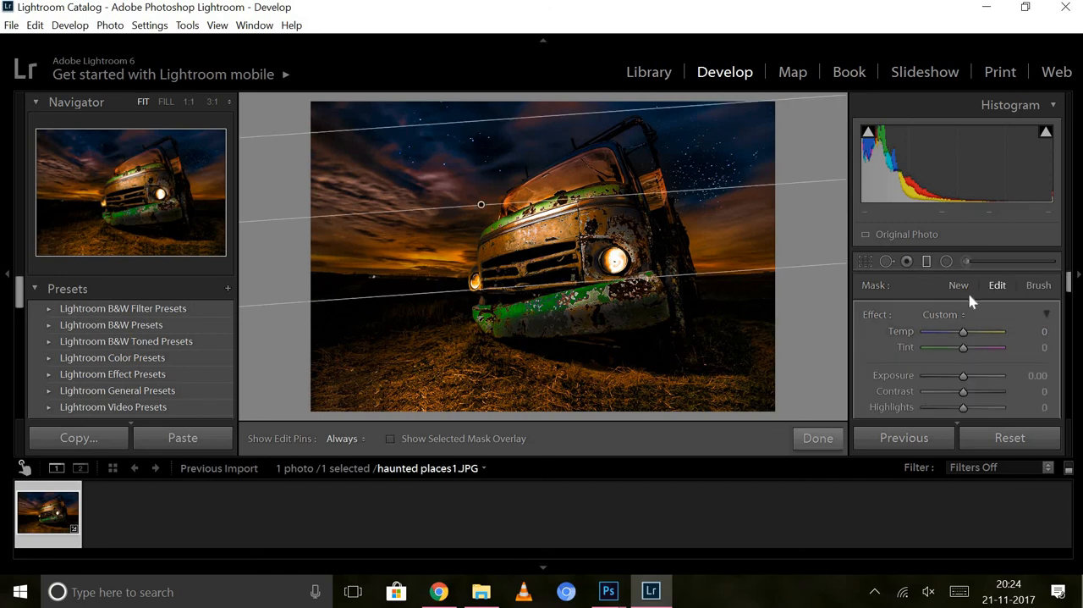
drag(966, 331, 946, 337)
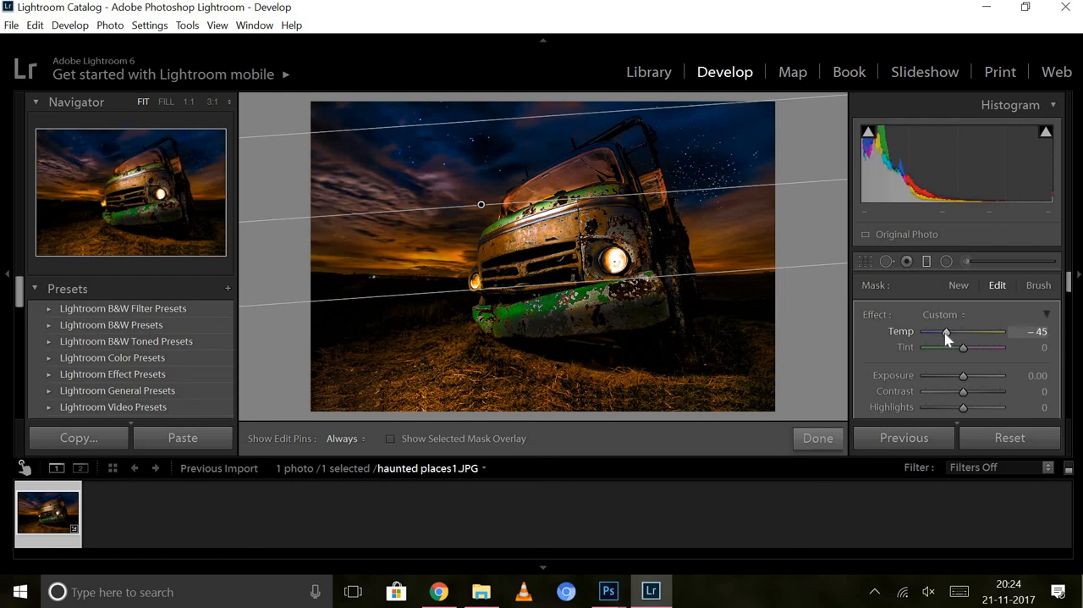
drag(946, 337, 952, 336)
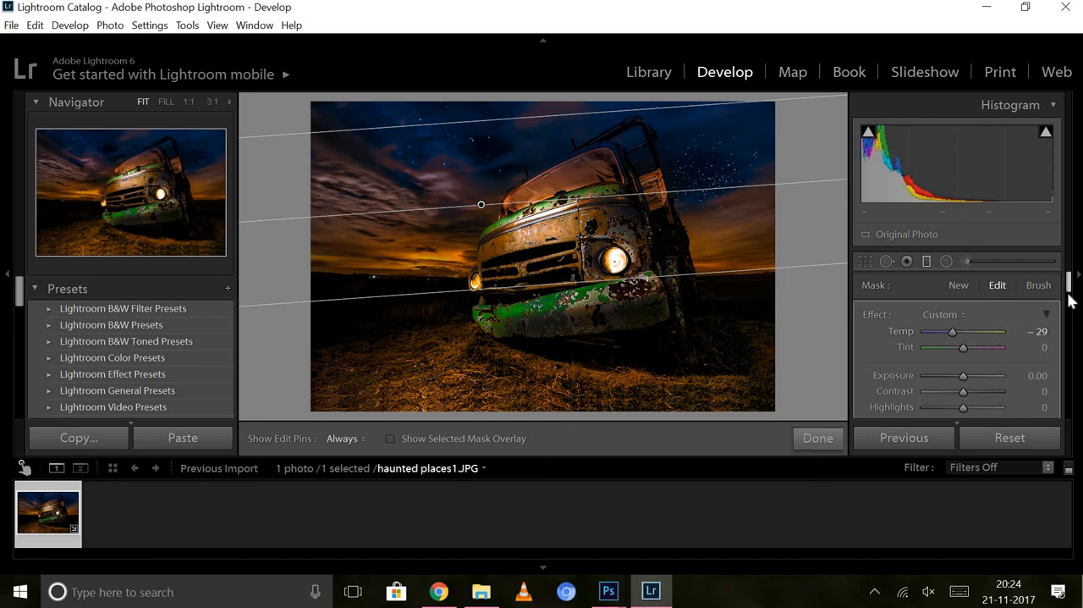
mouse_move(1071, 295)
mouse_down()
mouse_move(1073, 315)
mouse_move(1071, 301)
mouse_up()
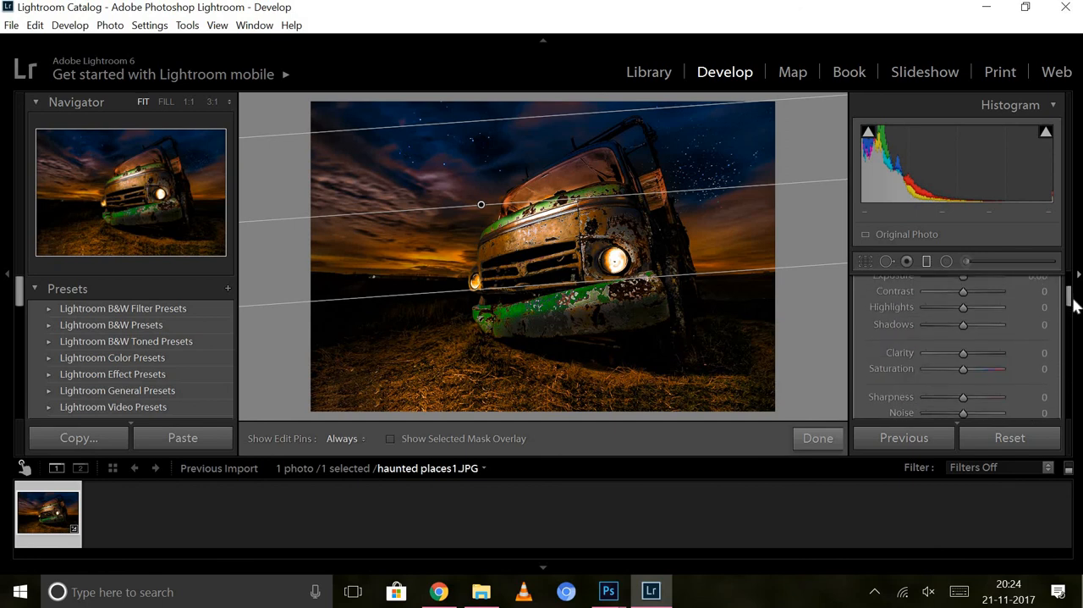
drag(978, 360, 979, 360)
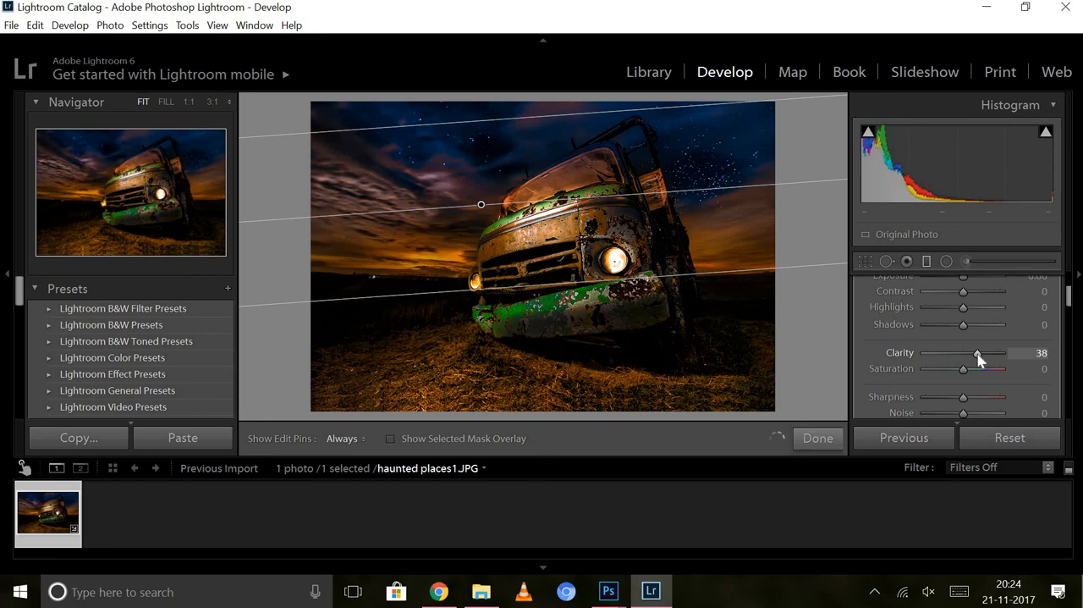
Leave the graduated filter for the Adjustment Brush and compare the photo before and after all edits.
click(966, 263)
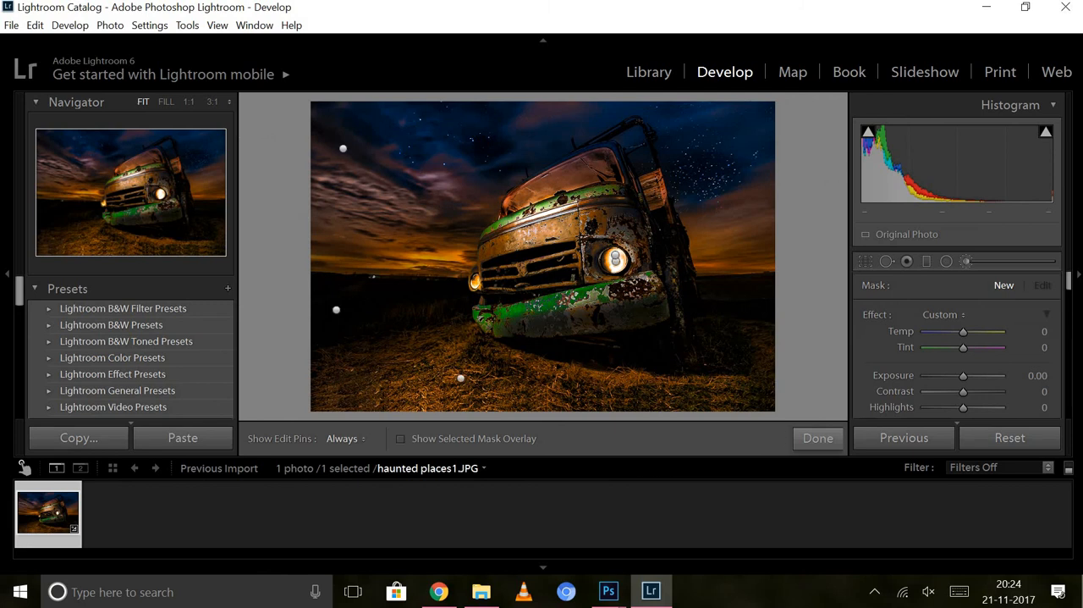
key(backslash)
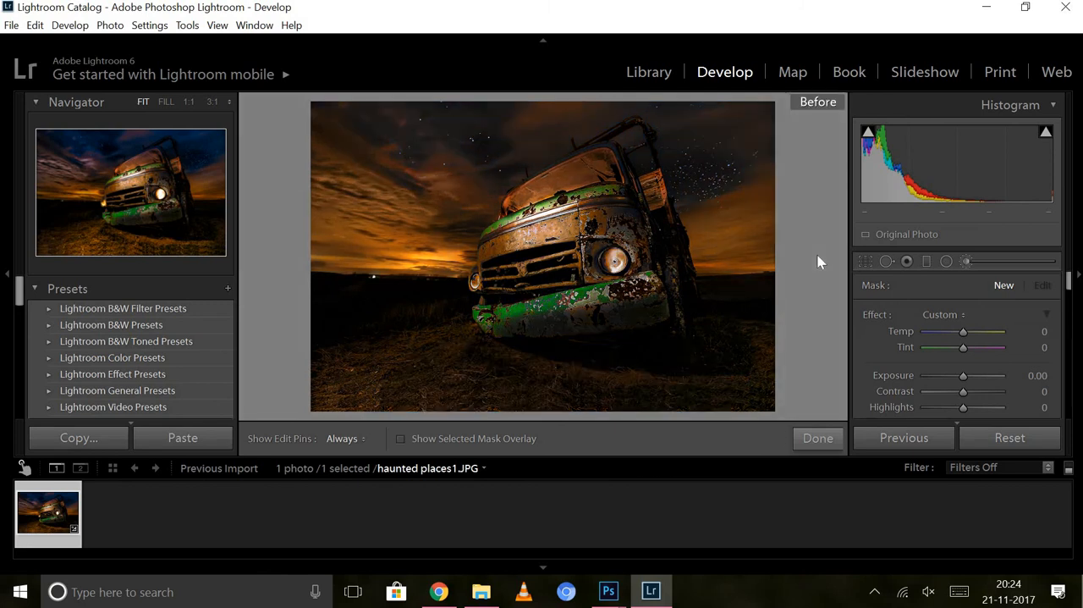
key(backslash)
key(backslash)
key(backslash)
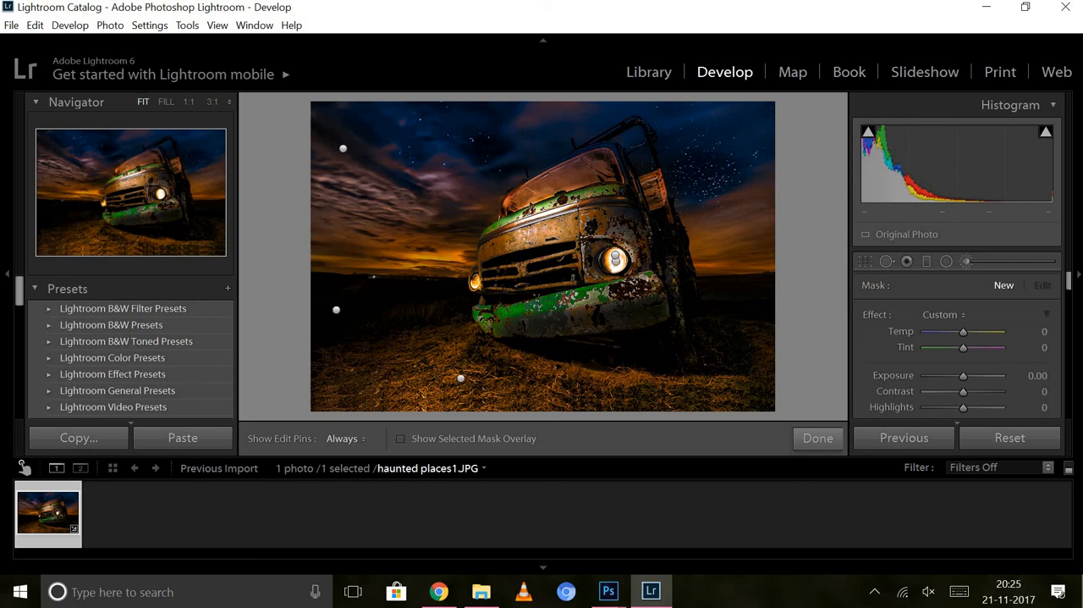
Export the edited photo to the same folder as the original, keeping the current export settings.
key(shift)
key(ctrl+shift+e)
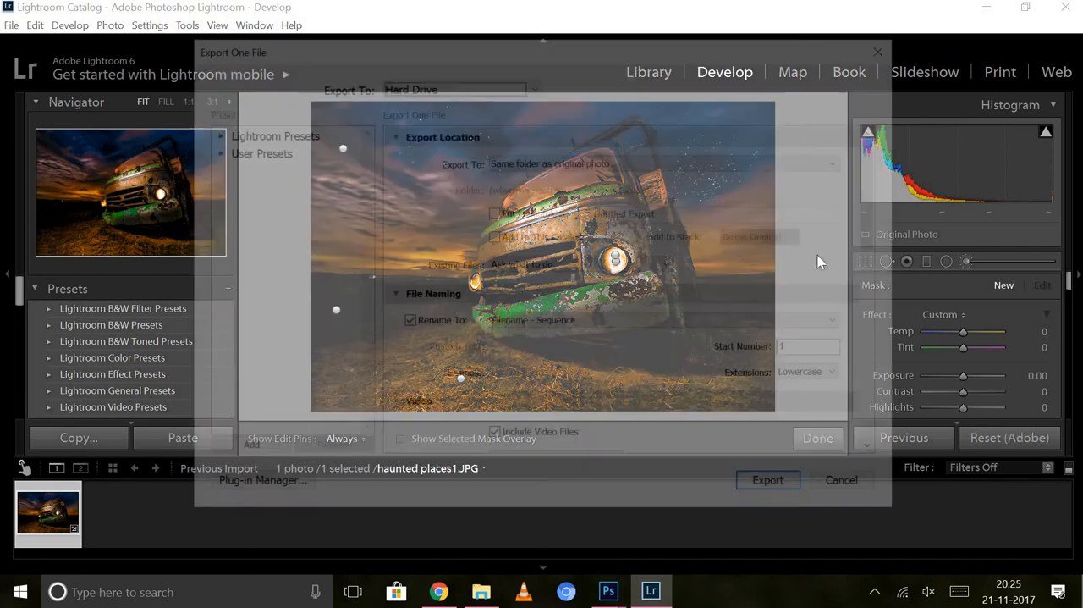
key(Return)
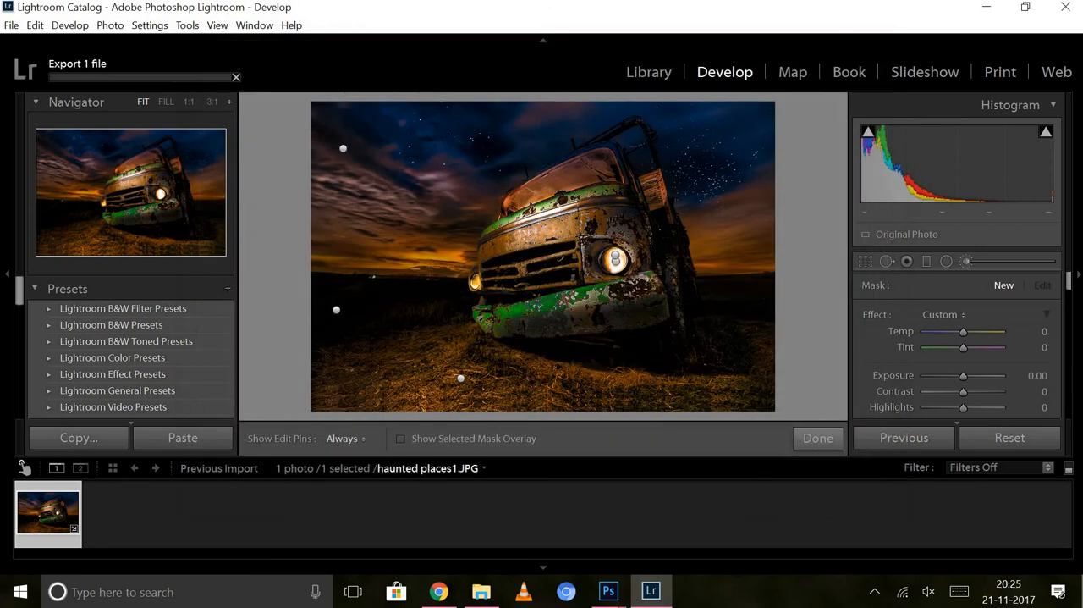